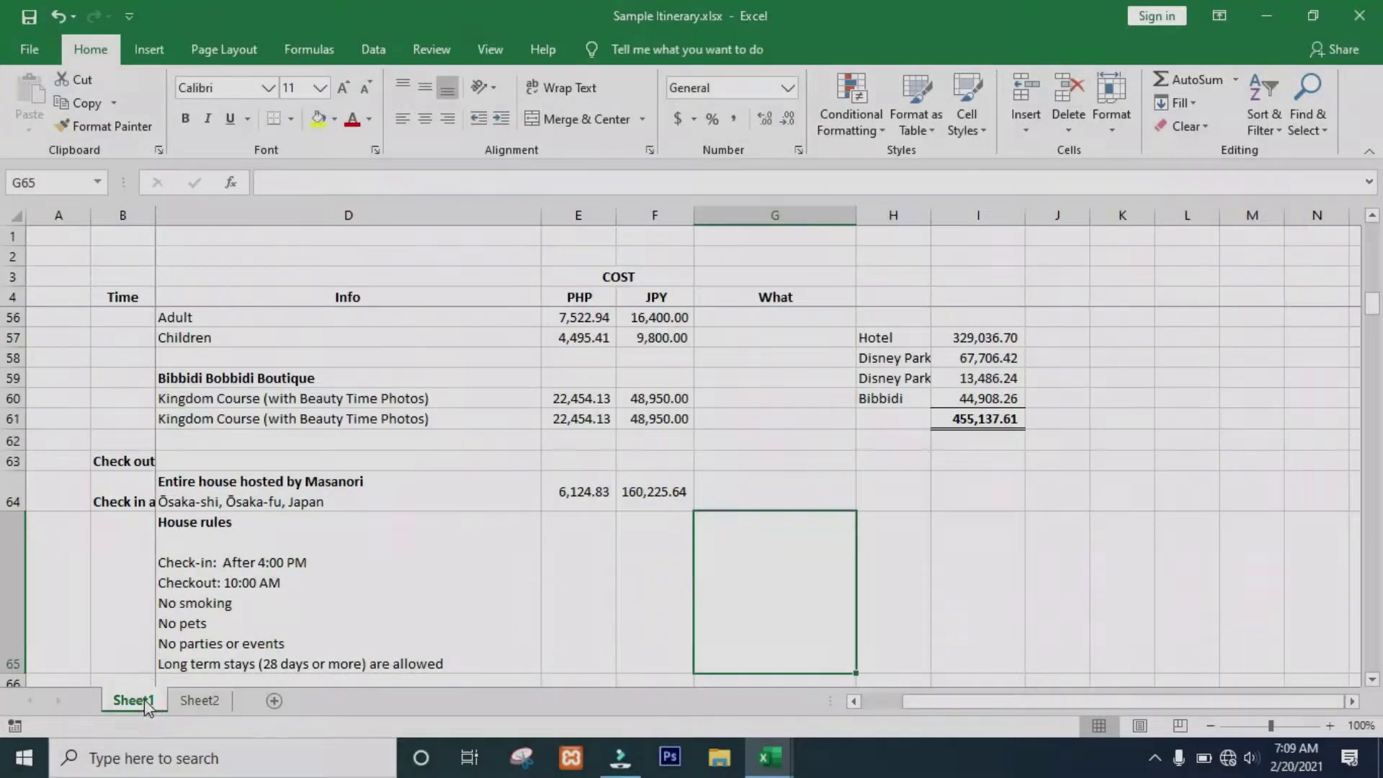
- Switch to the Sheet2 tab of the Sample Itinerary workbook
click(200, 700)
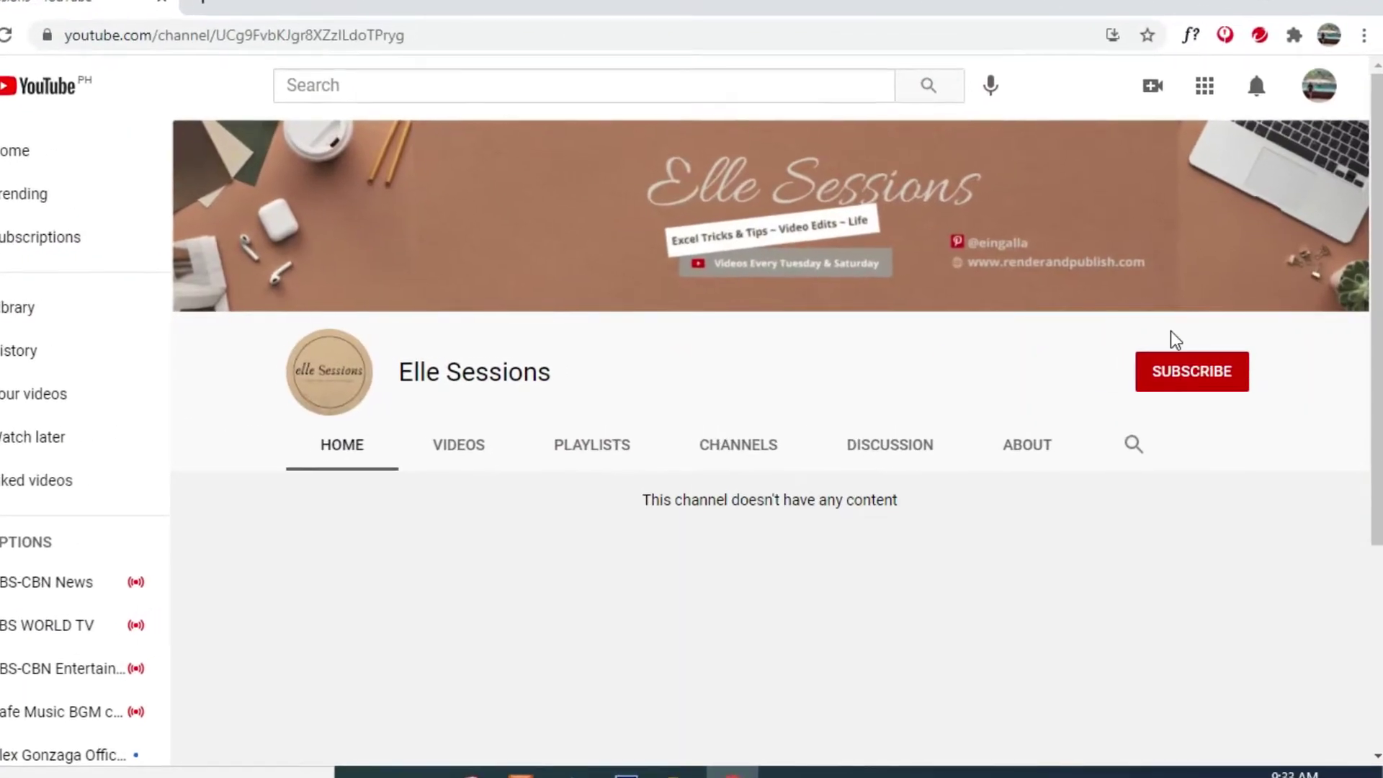
- Subscribe to Elle Sessions and bring up the channel's notification bell options
click(1189, 374)
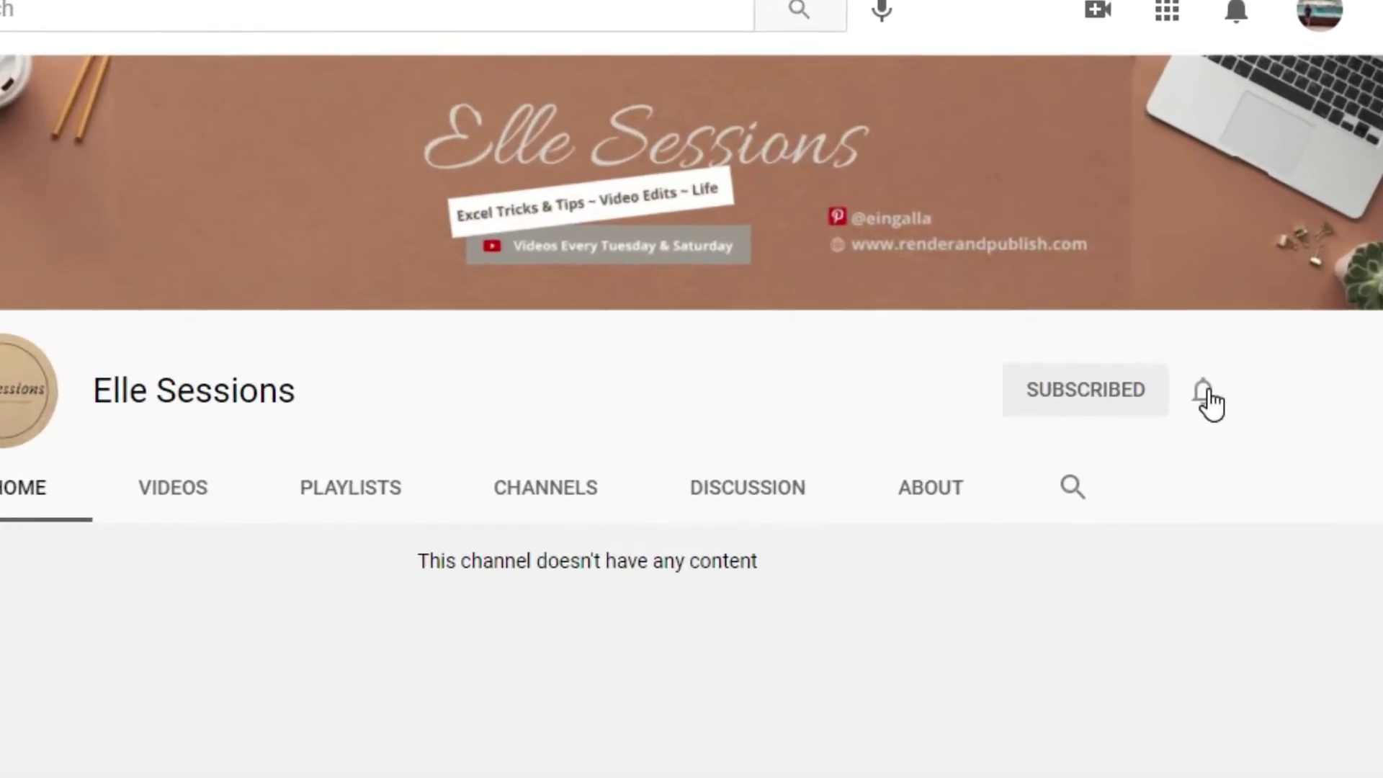
click(1204, 393)
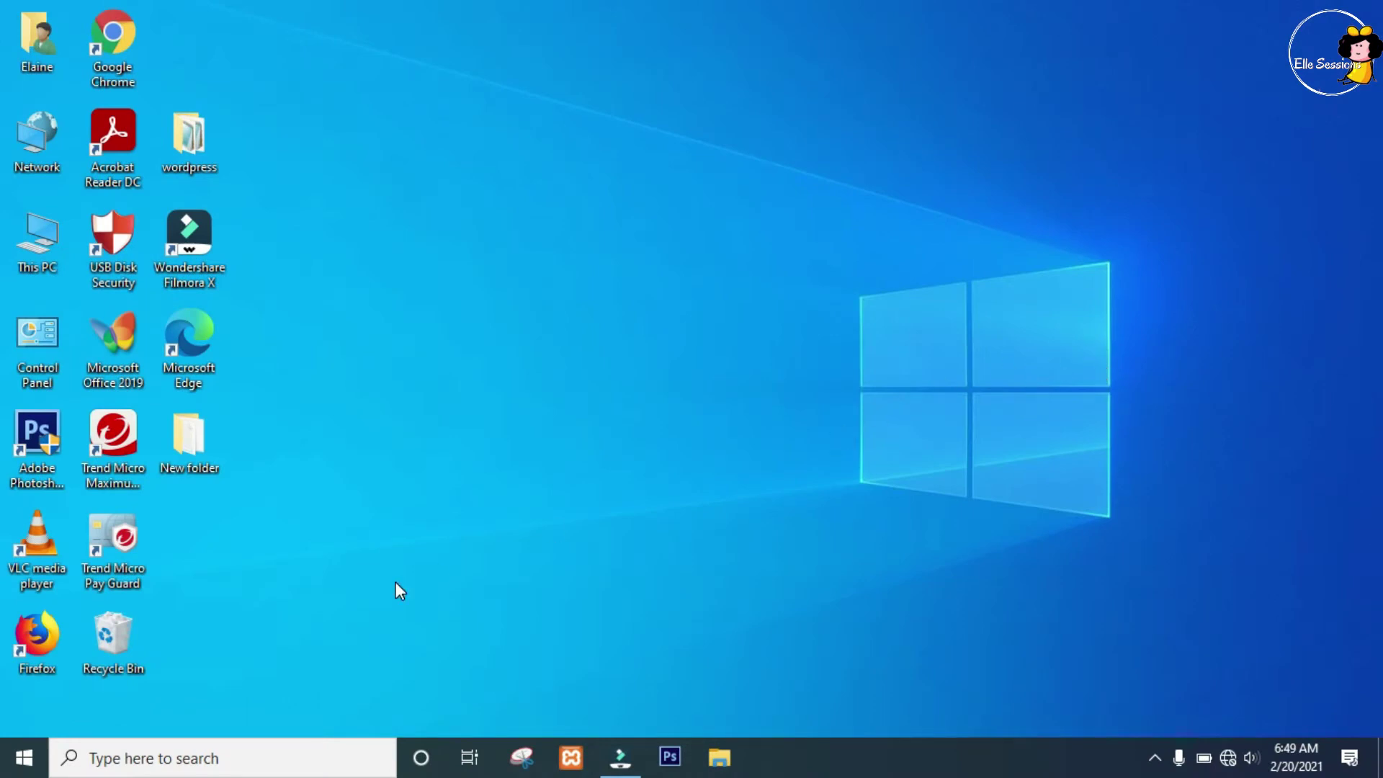
- Launch Excel from the Start menu's app list
click(24, 761)
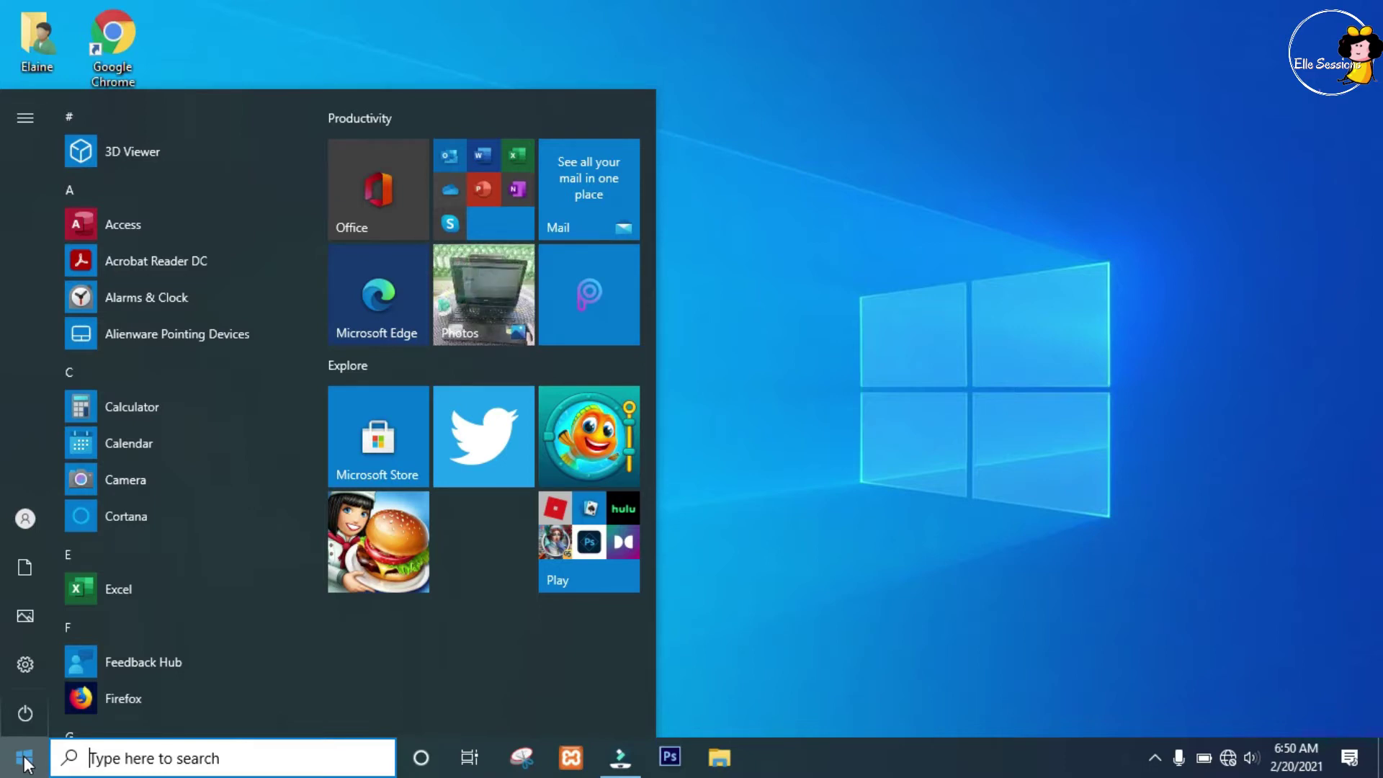
click(126, 581)
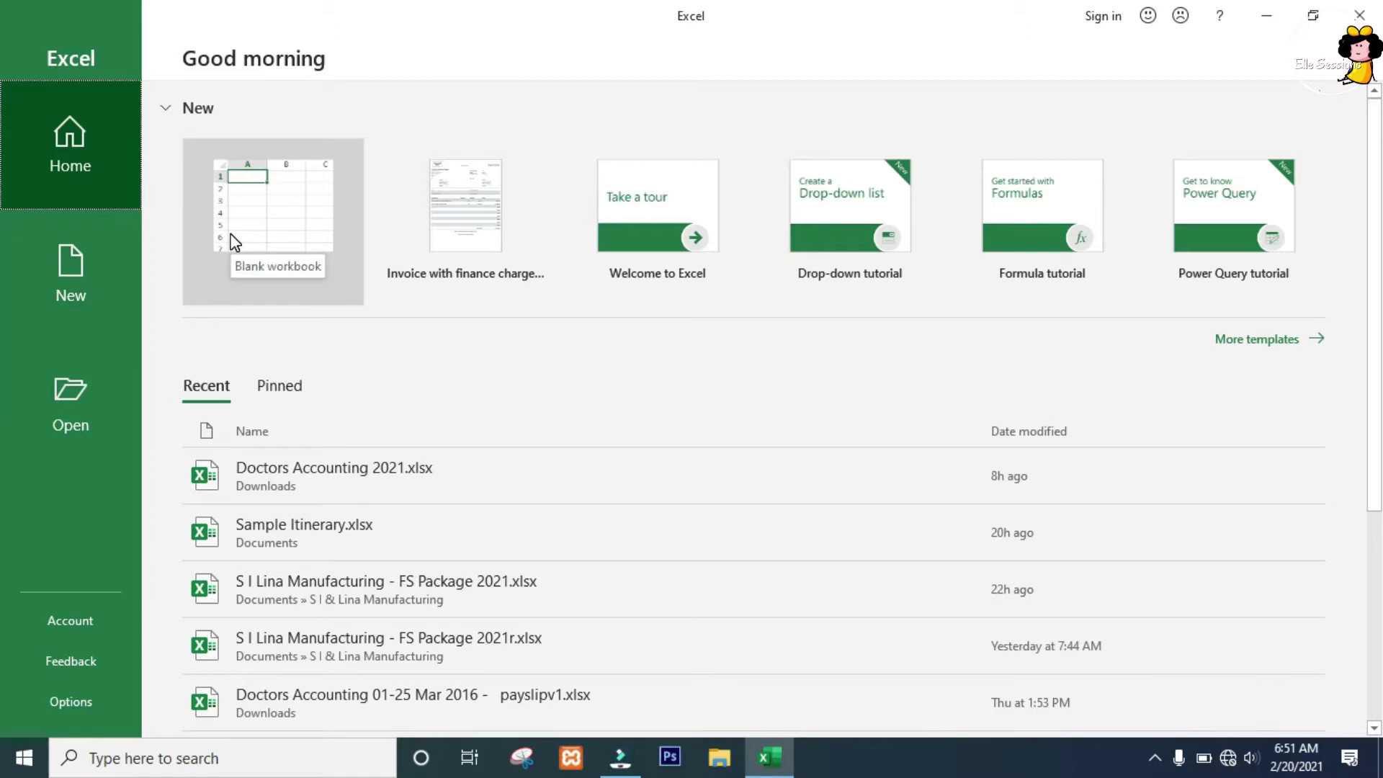
- Create blank workbook Book1, select D4, and move the active cell around with arrow keys
click(262, 228)
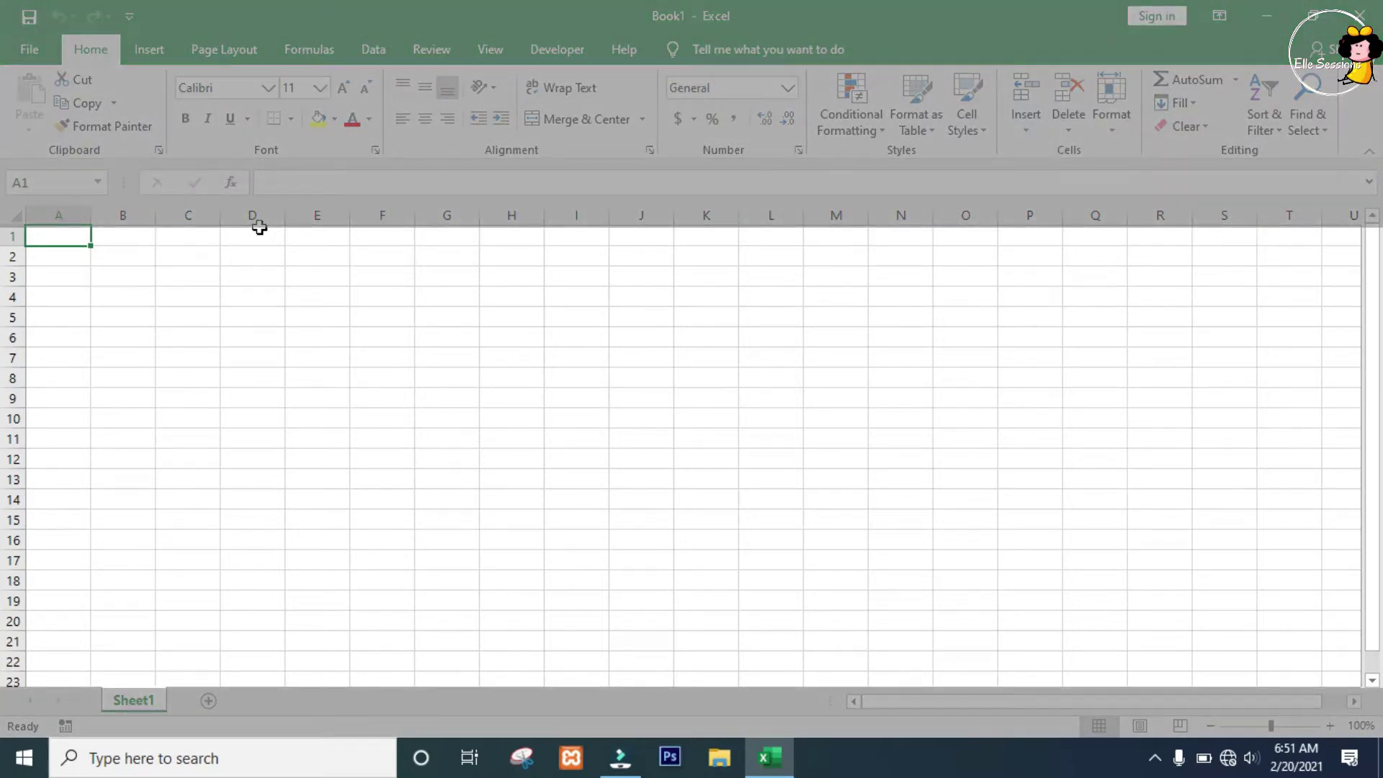
click(272, 296)
key(Right)
key(Down)
key(Down)
key(Left)
key(Left)
key(Up)
key(Up)
key(Up)
key(Up)
key(Left)
key(Left)
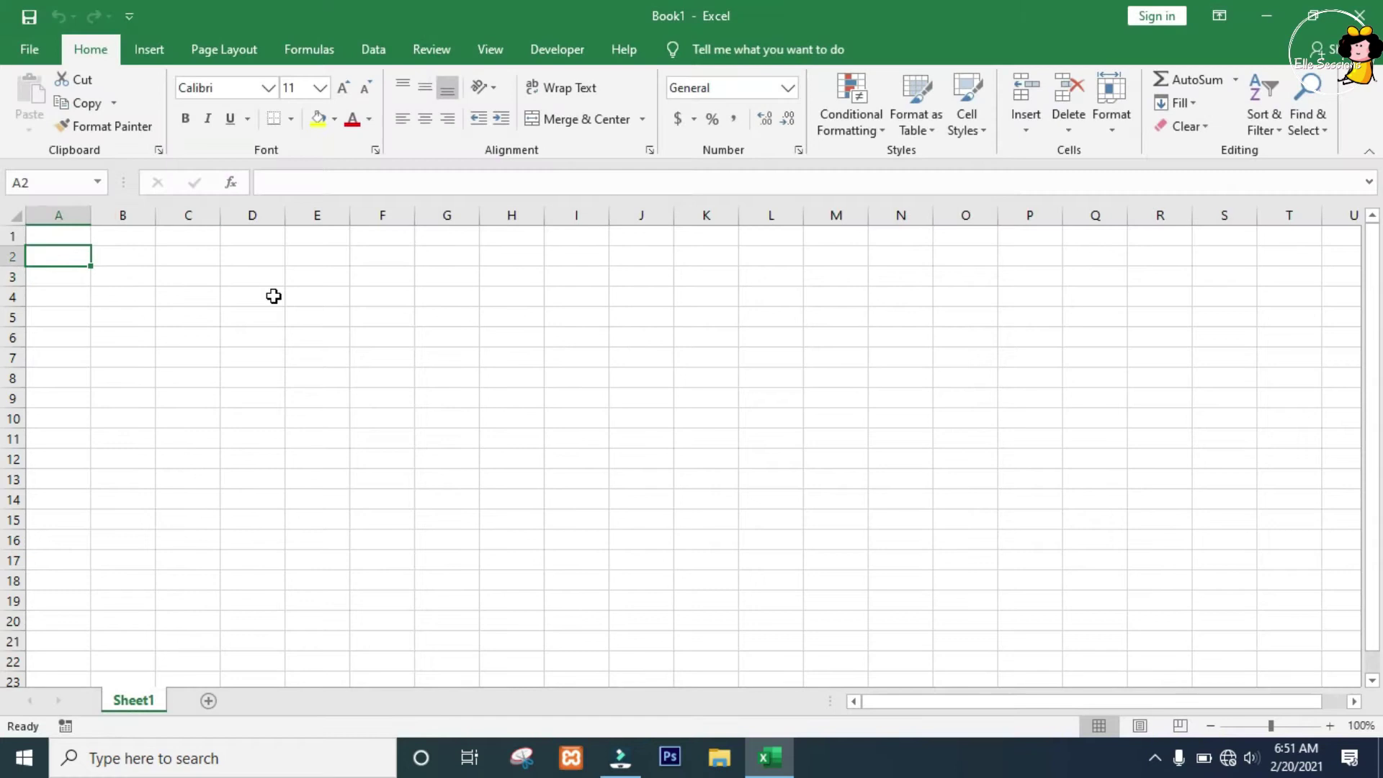
key(Down)
key(Right)
key(Up)
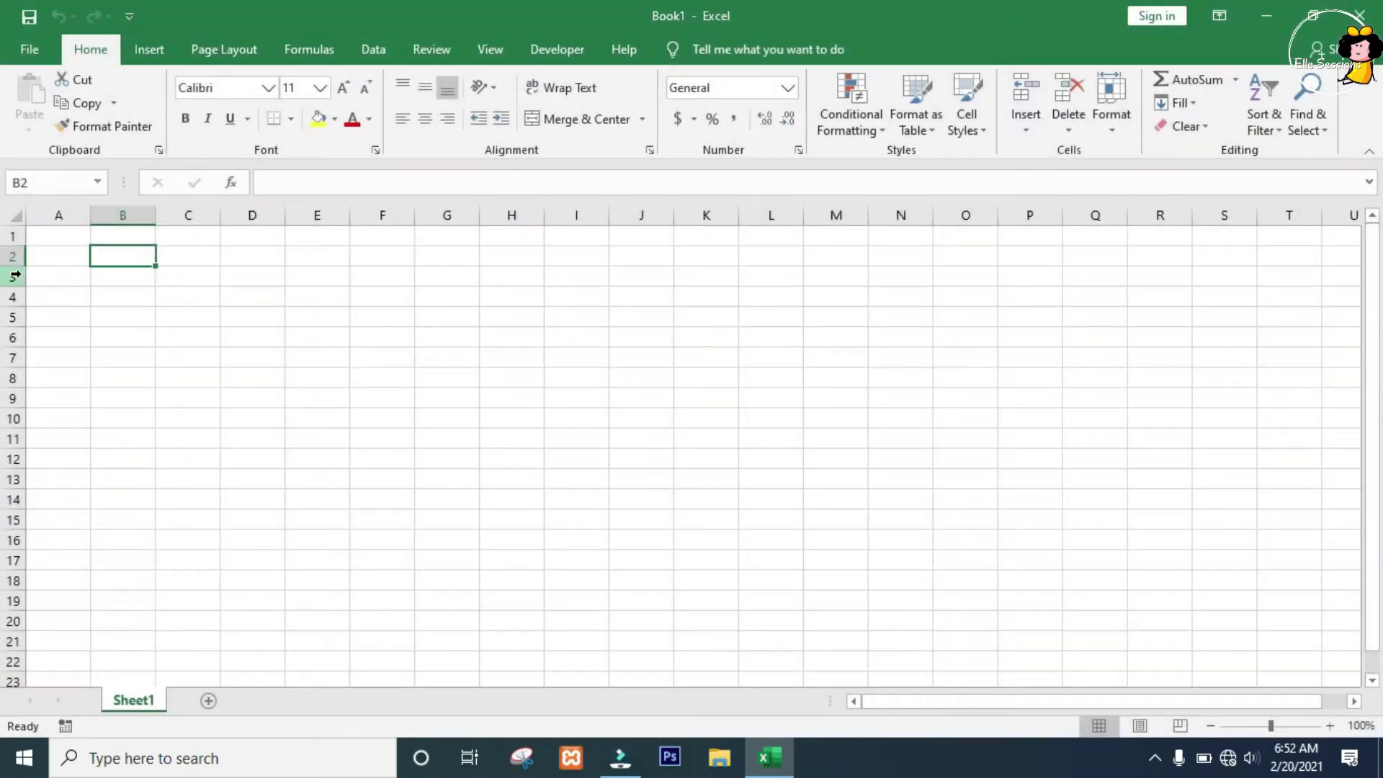
click(15, 256)
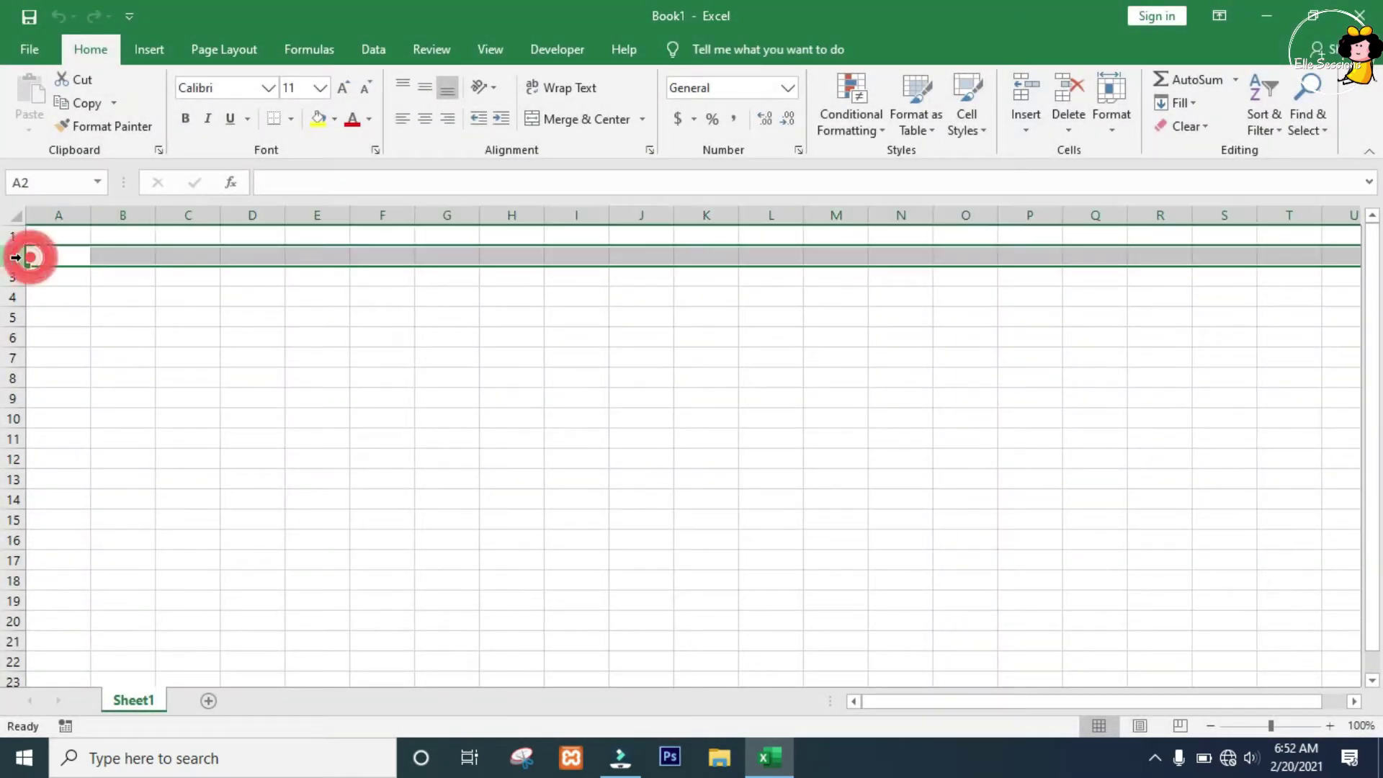
click(115, 211)
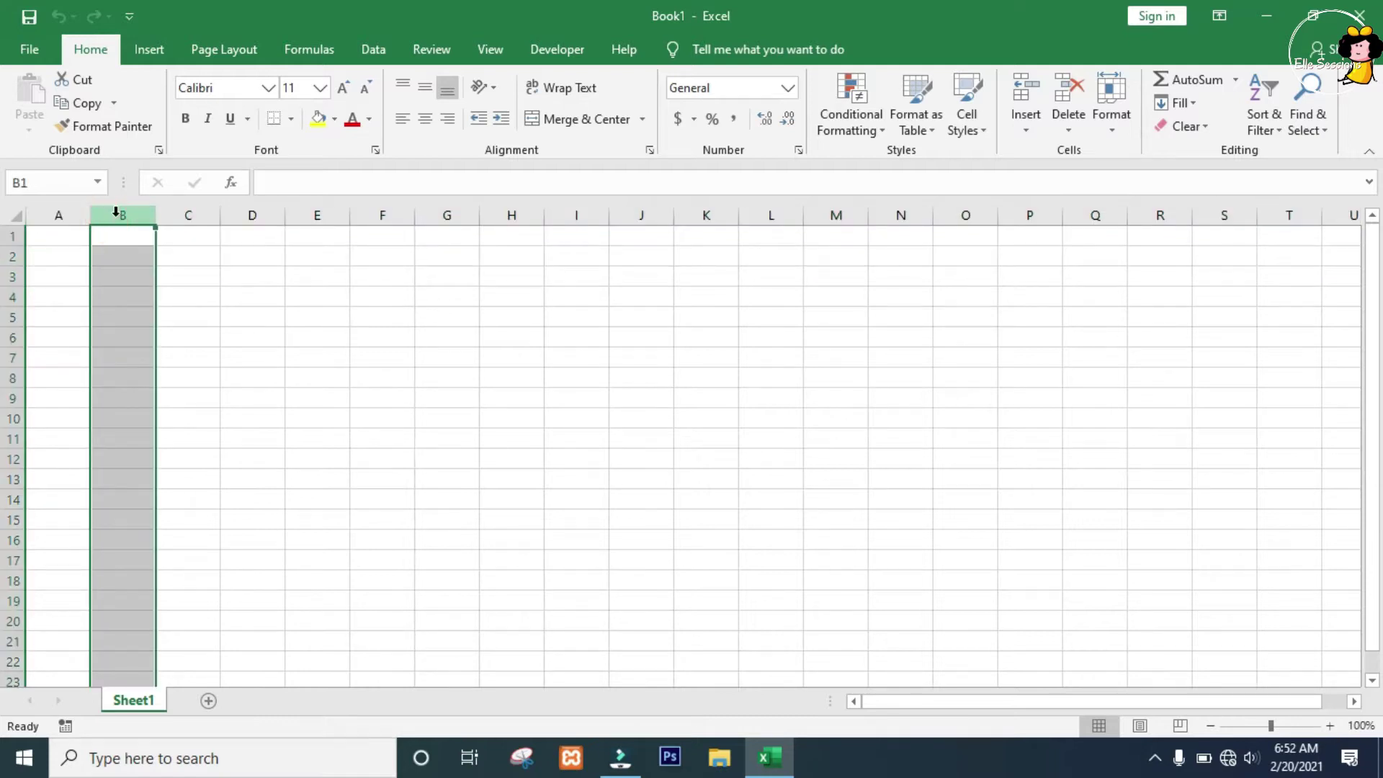
click(150, 250)
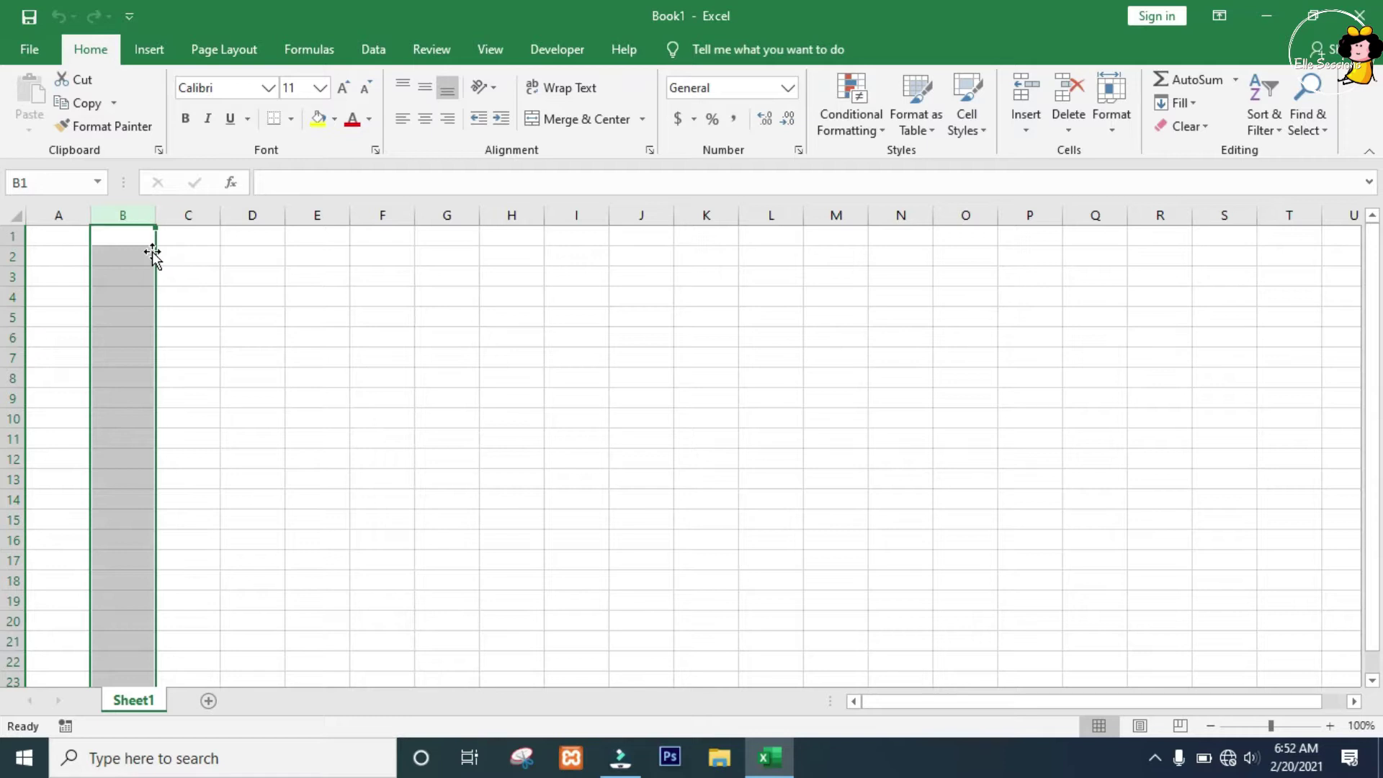
click(122, 274)
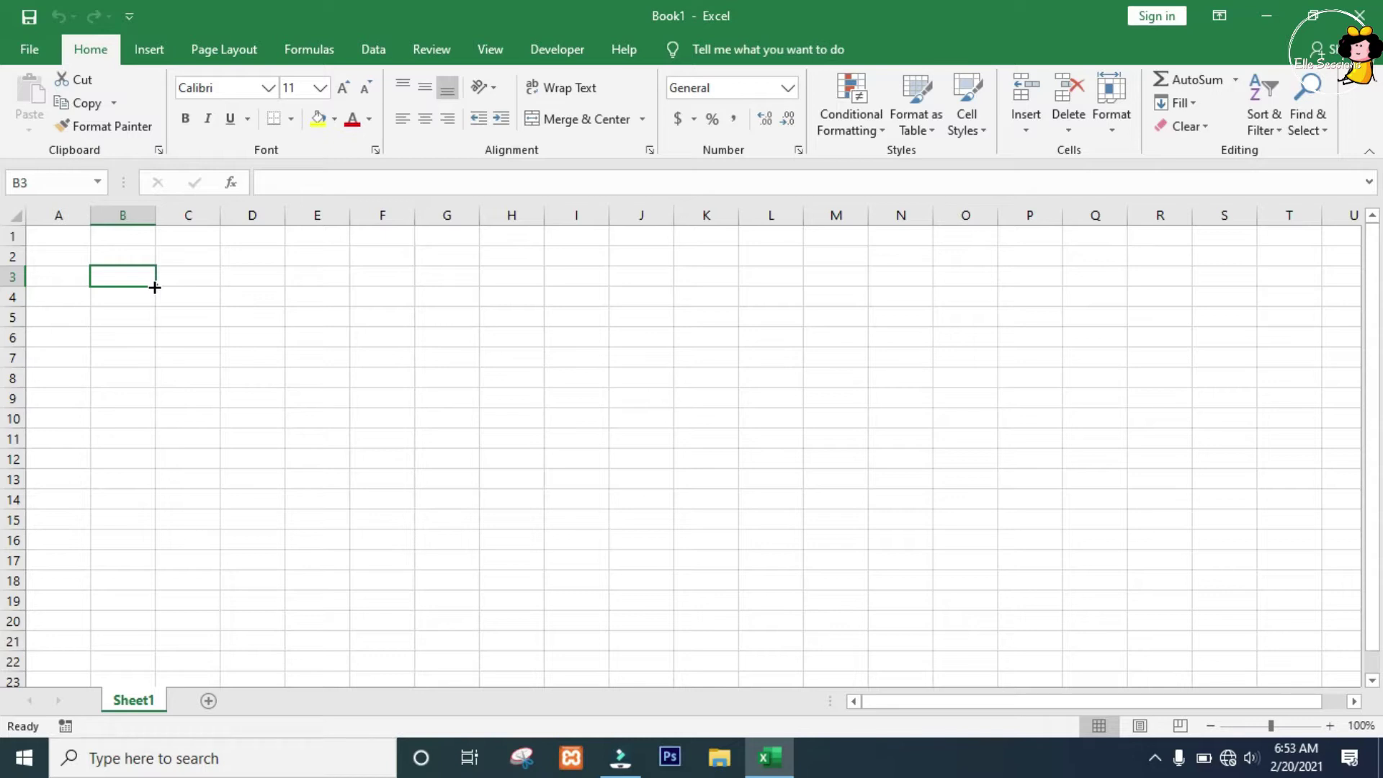
- Enter the value 1 in cell B3
click(155, 287)
click(133, 276)
text(1)
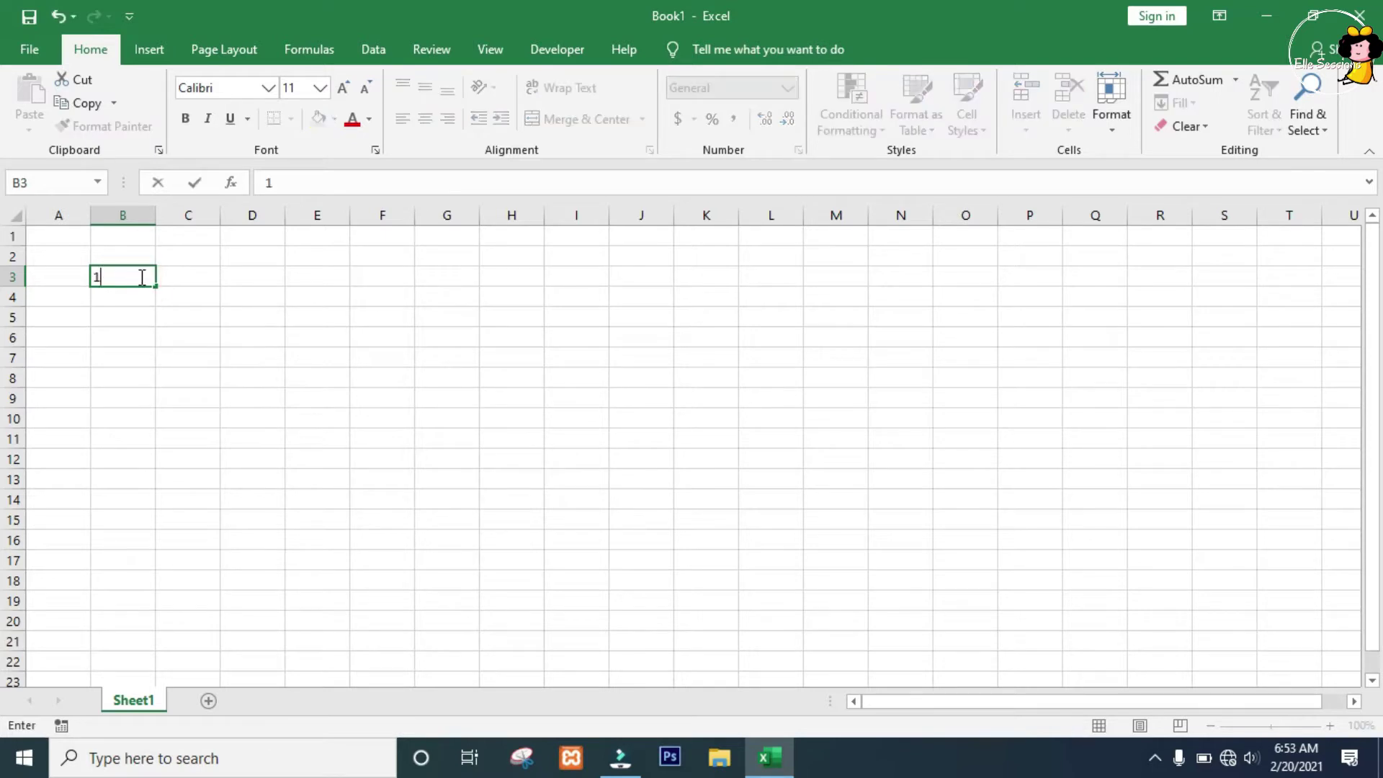
key(Return)
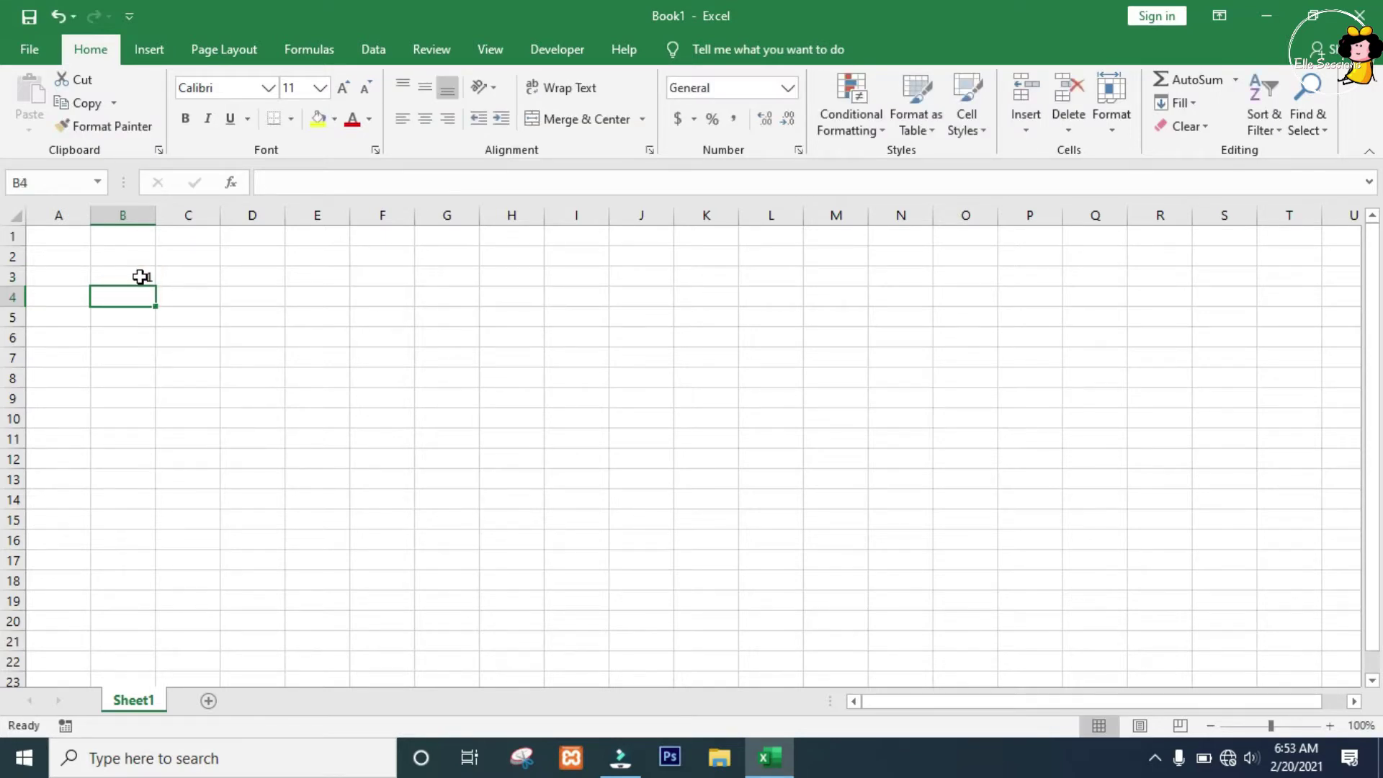
- Type A, b and c into cells A3, A4 and A5
key(Left)
key(Up)
text(A)
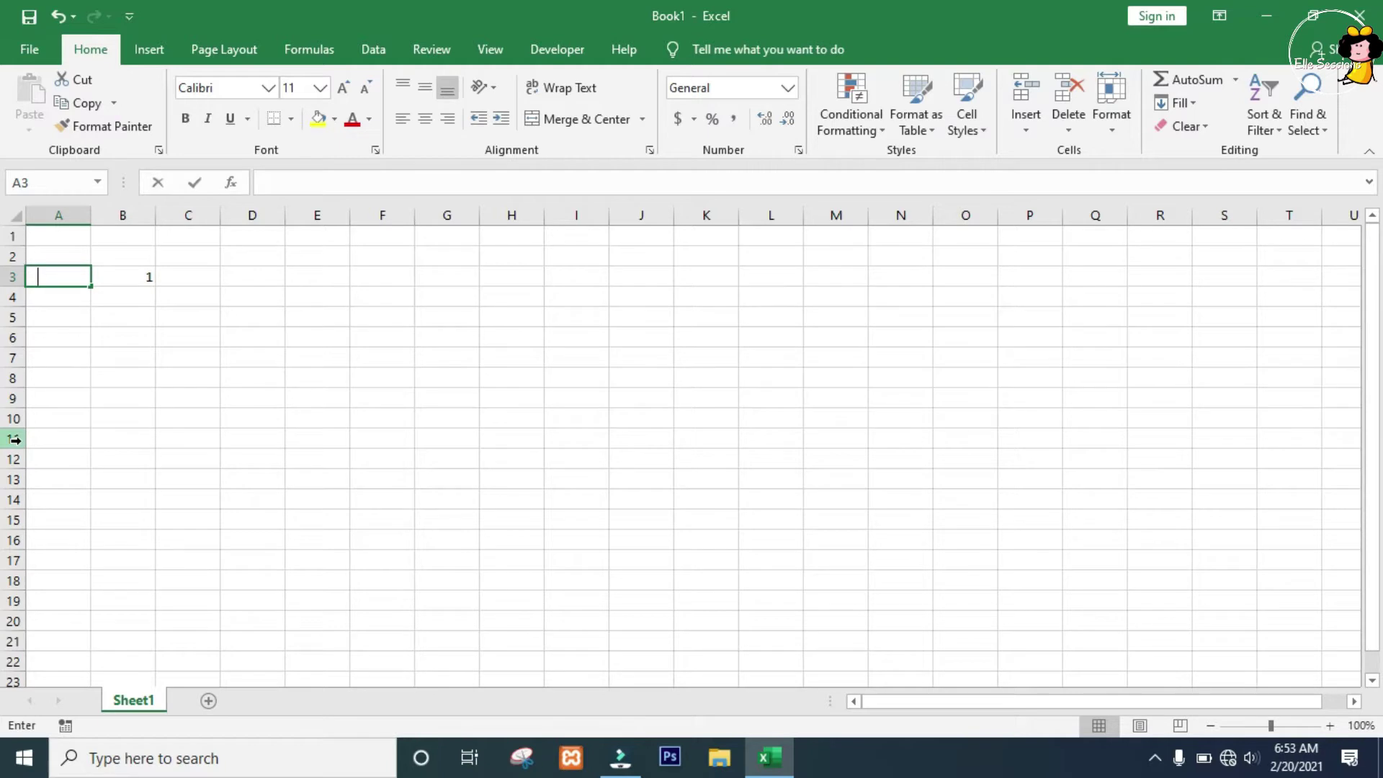
key(Return)
text(b)
key(Return)
text(c)
key(Return)
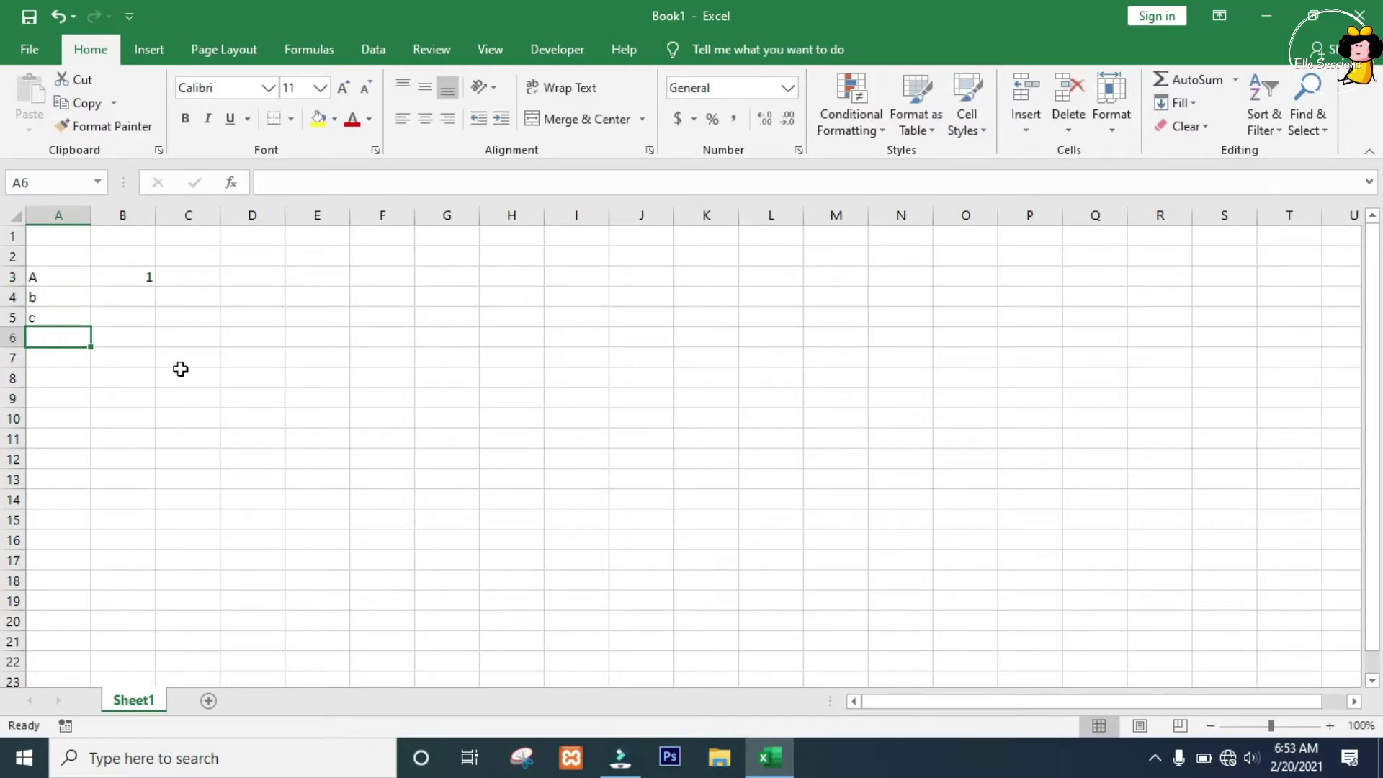
- Fill B3's 1 down through B5 using the fill handle
click(137, 280)
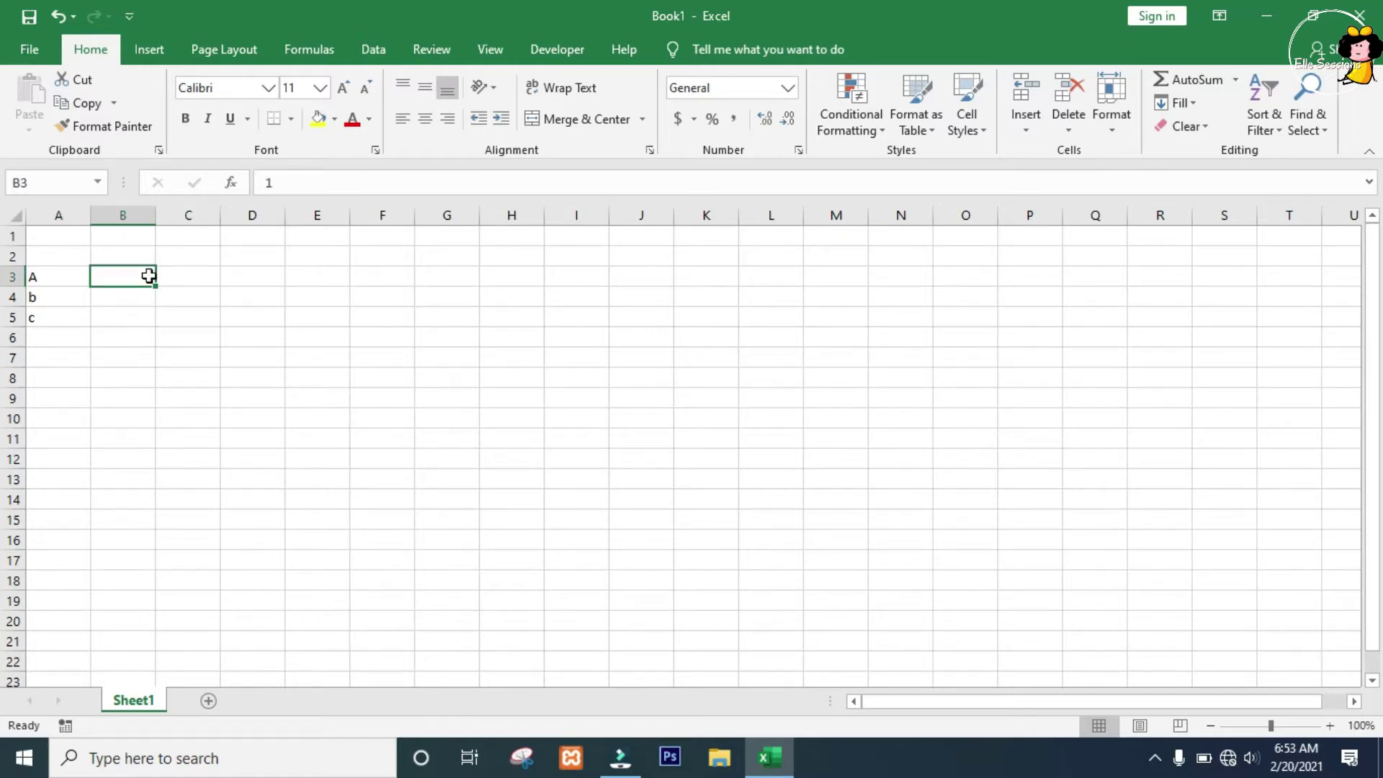
key(shift+Down)
key(shift+Down)
double_click(156, 286)
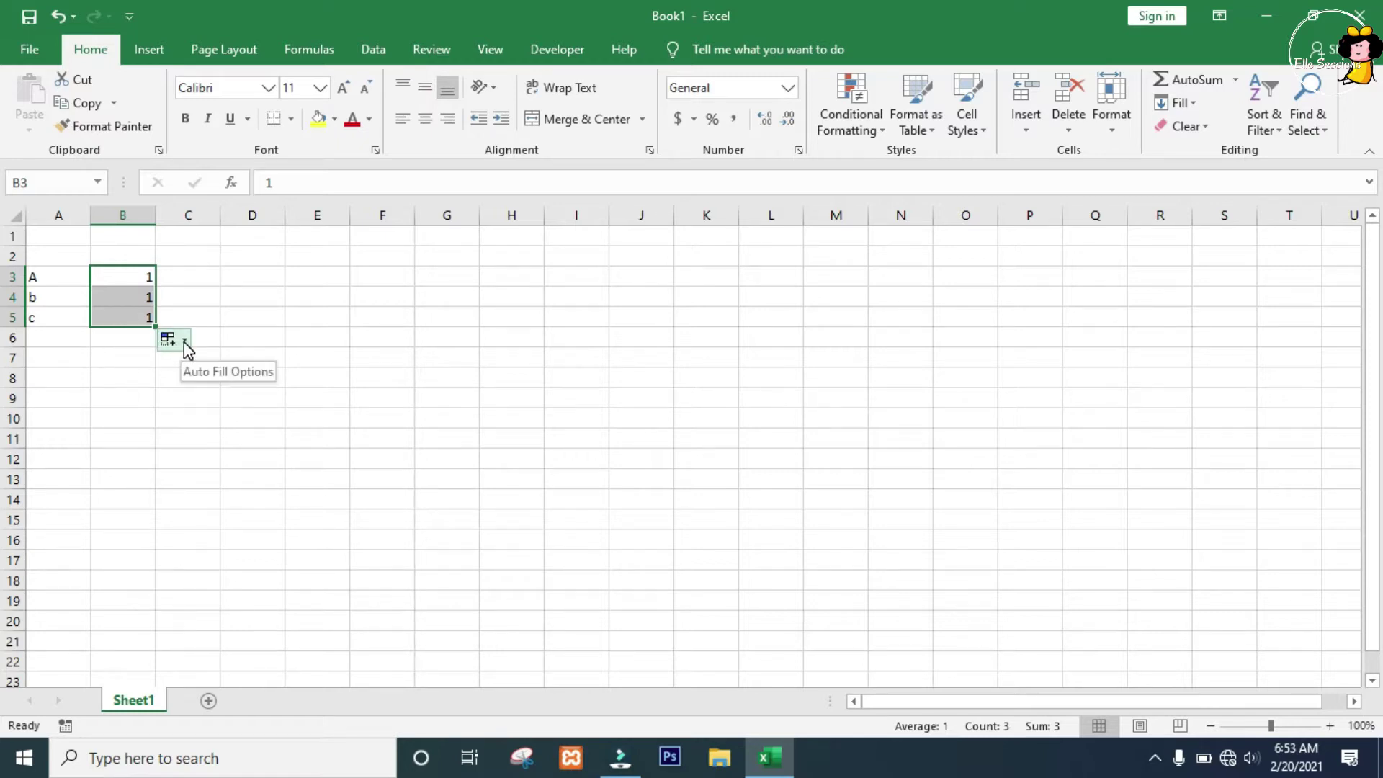
click(184, 342)
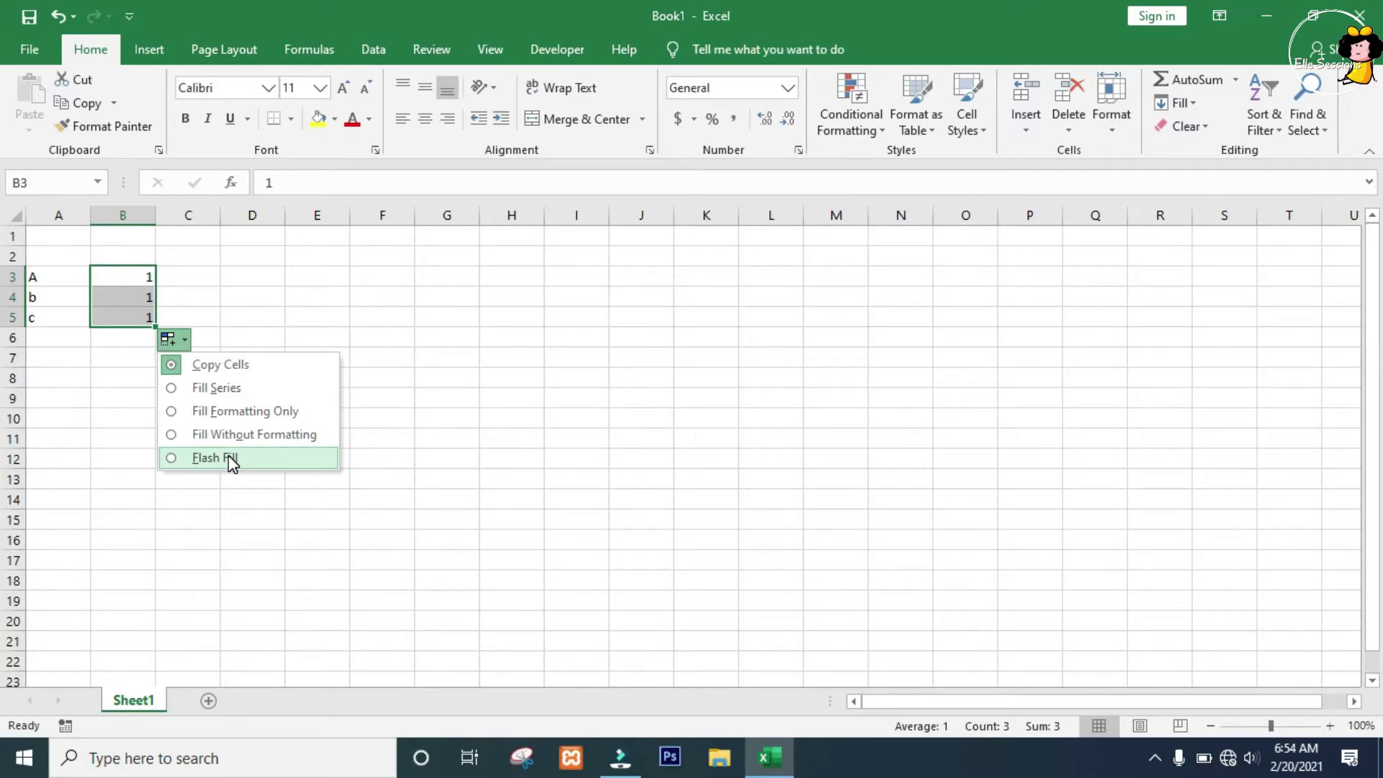
click(150, 520)
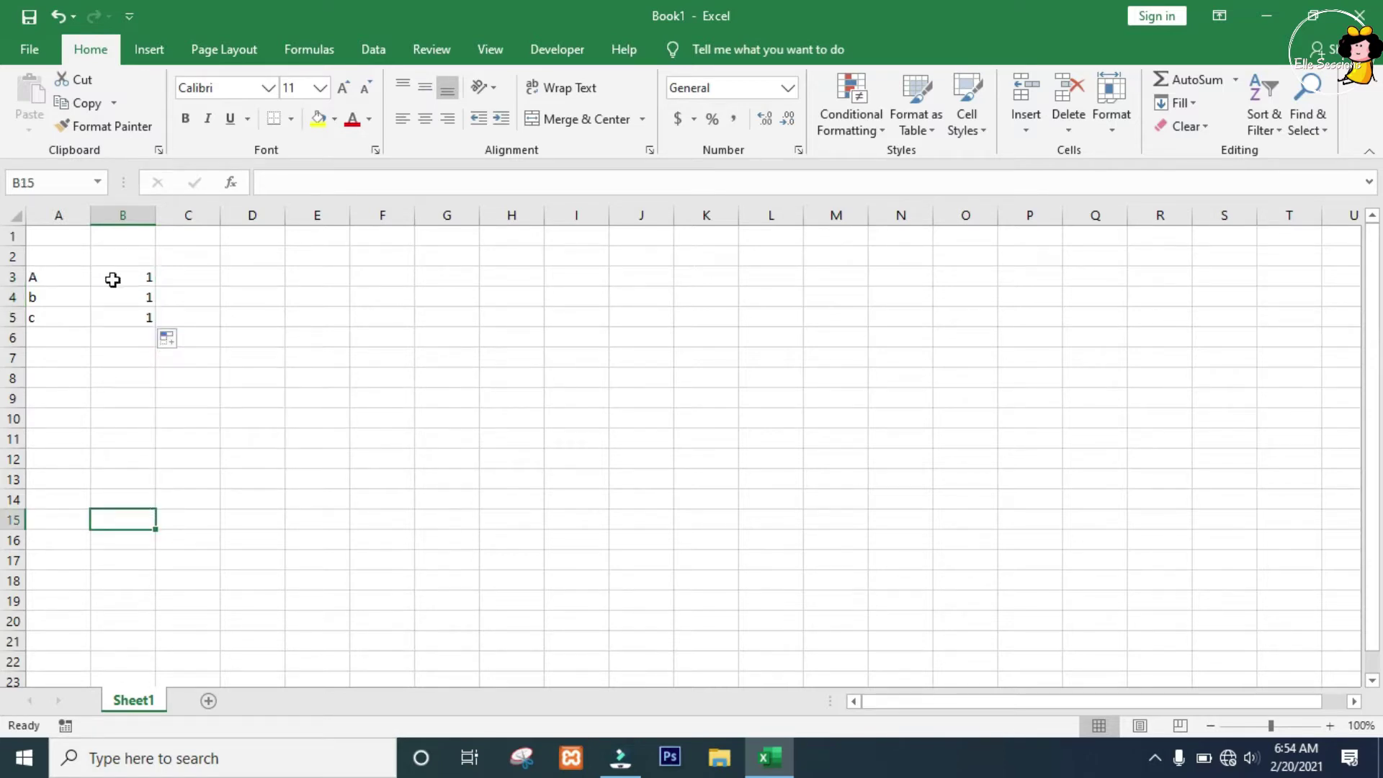
drag(50, 271, 124, 361)
- Delete the A, b, c labels and 1s from A3:B7, then deselect the block
key(Delete)
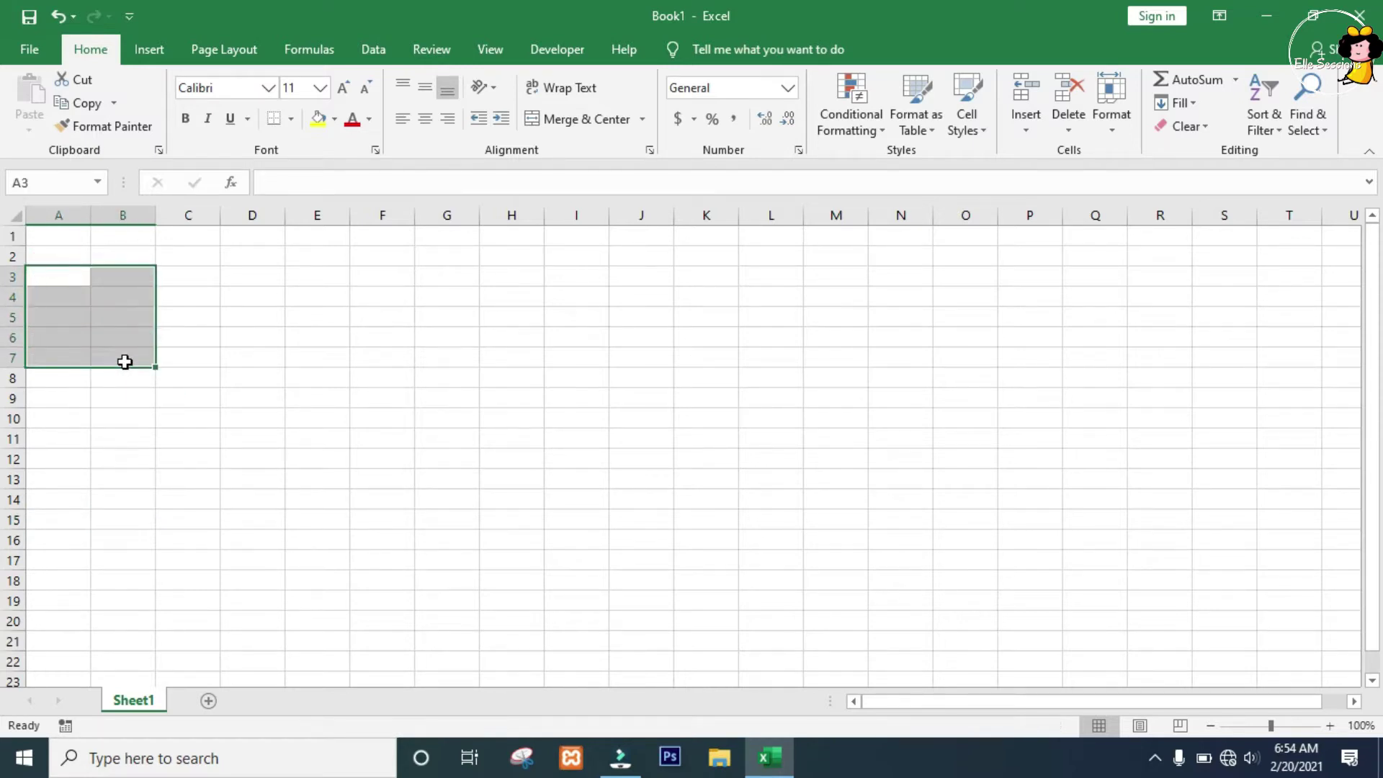
click(160, 317)
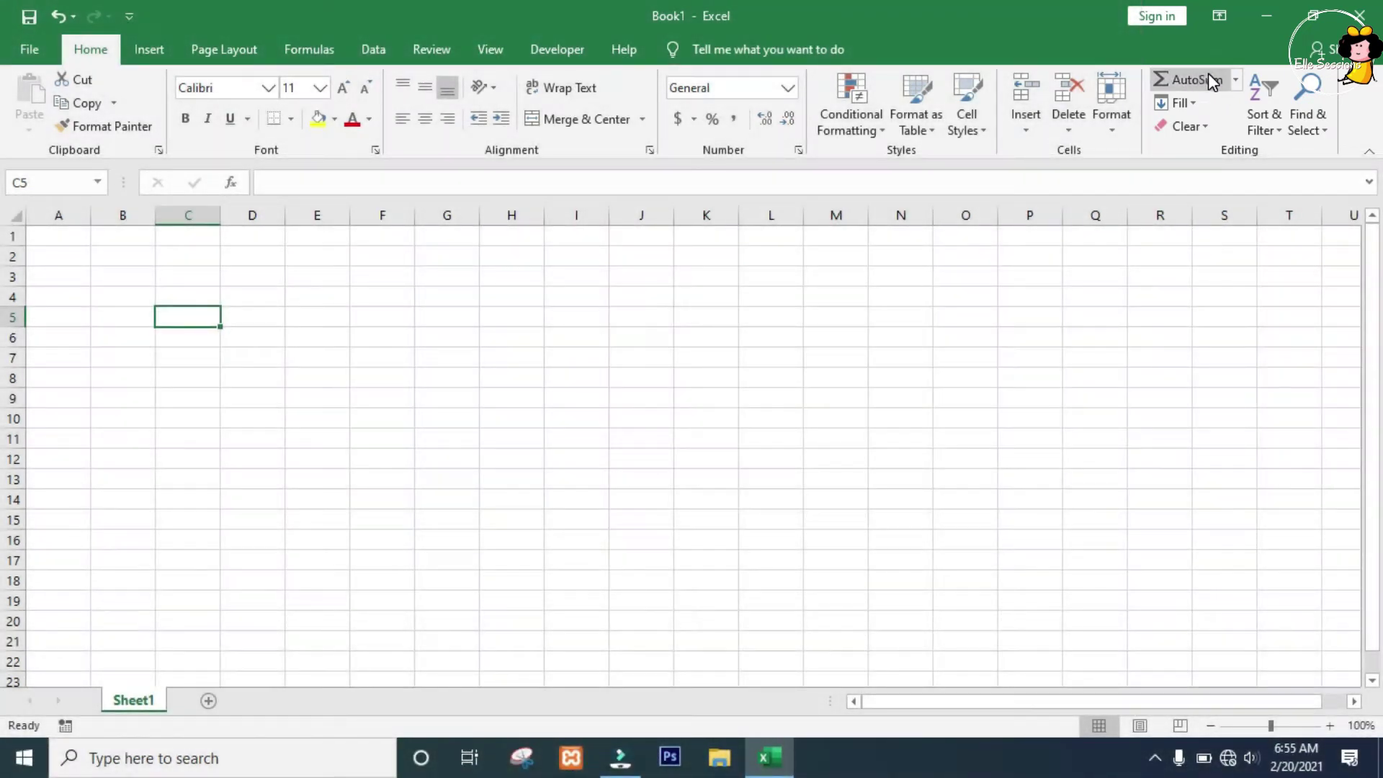
- Switch the ribbon to Insert to show table, chart and illustration options
click(153, 53)
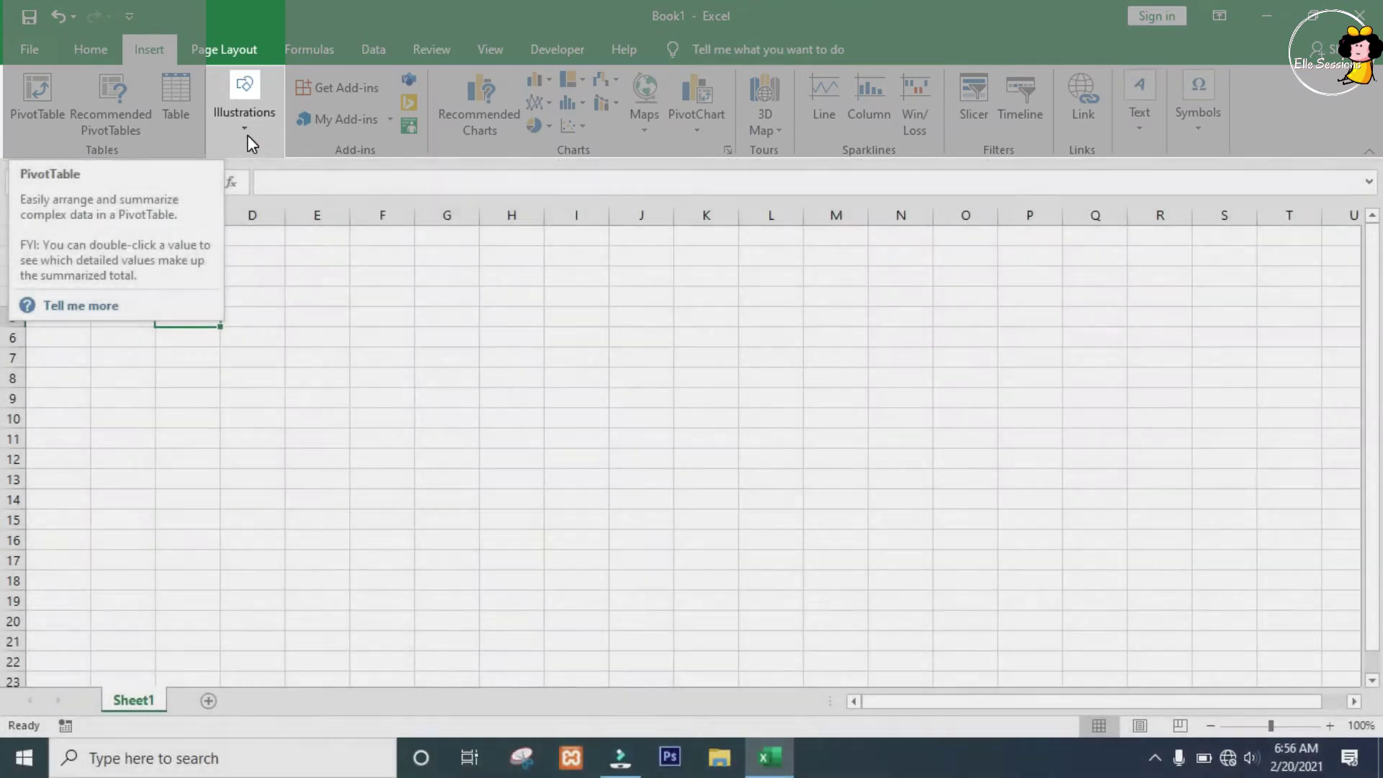
- Review the Illustrations, Charts and 3D Map tours groups, then switch to Page Layout
click(248, 136)
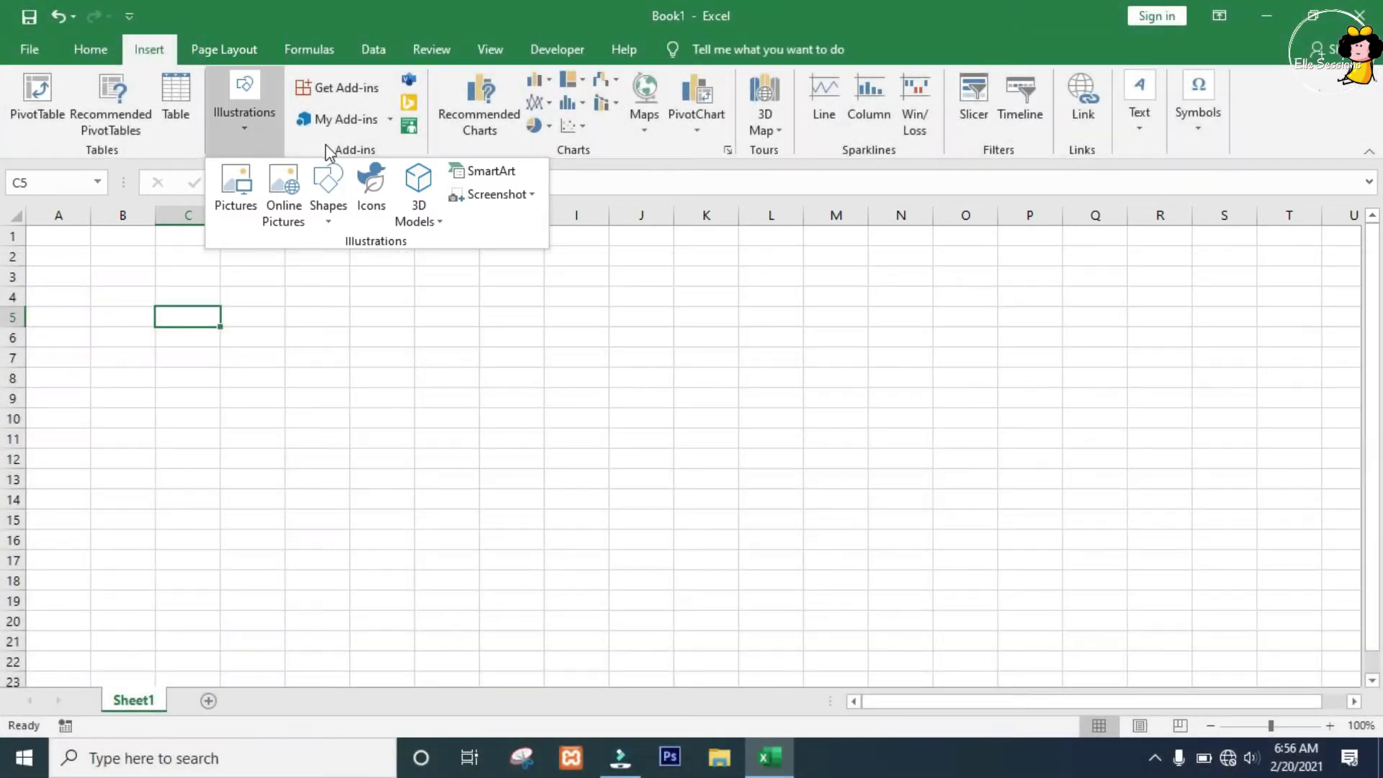
click(335, 153)
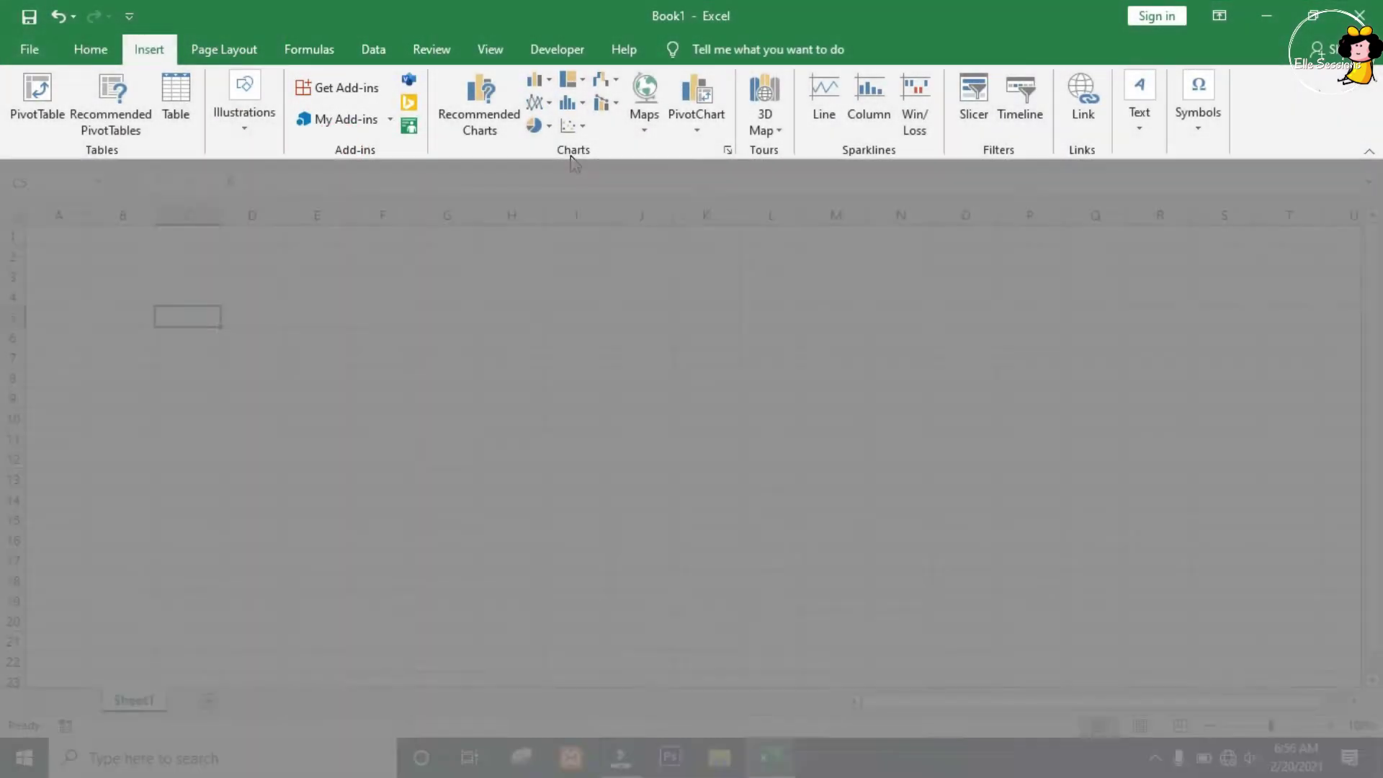
click(570, 154)
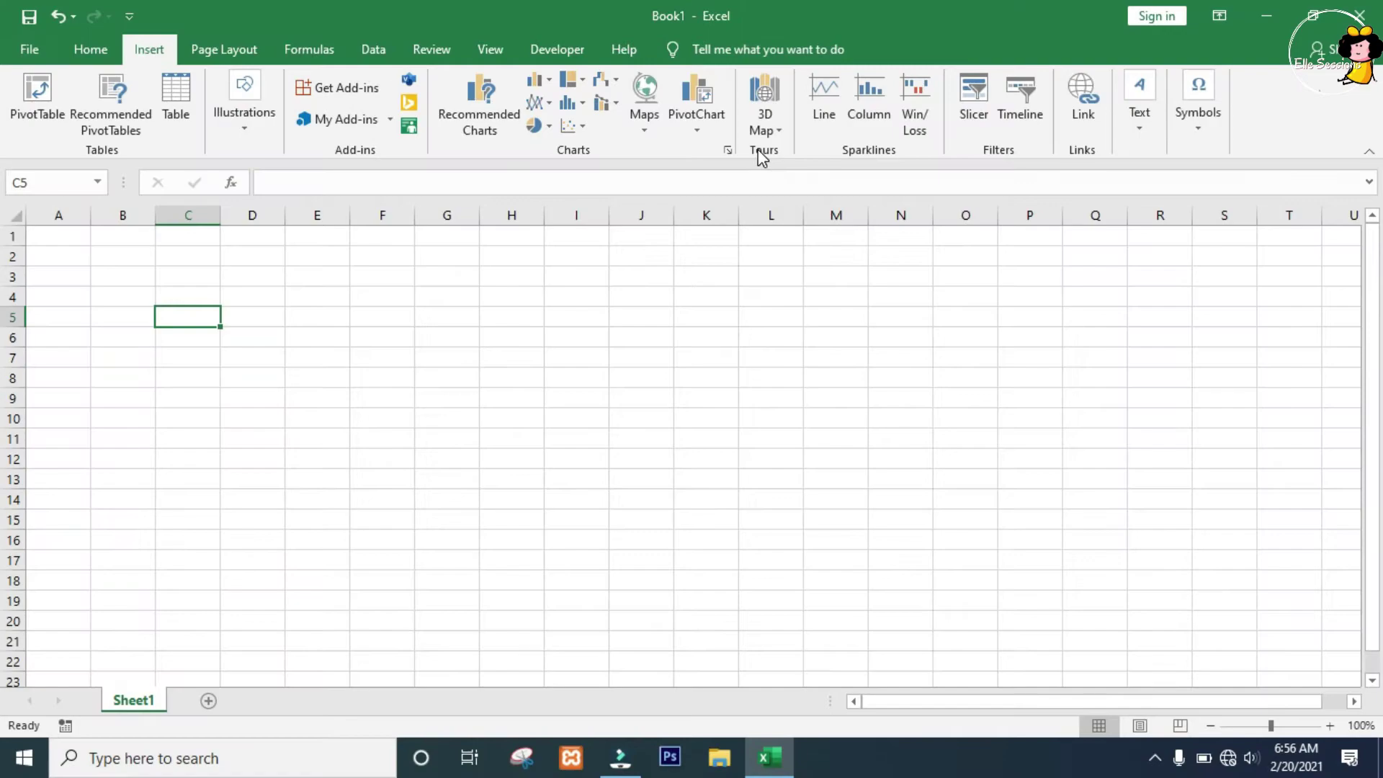
click(761, 154)
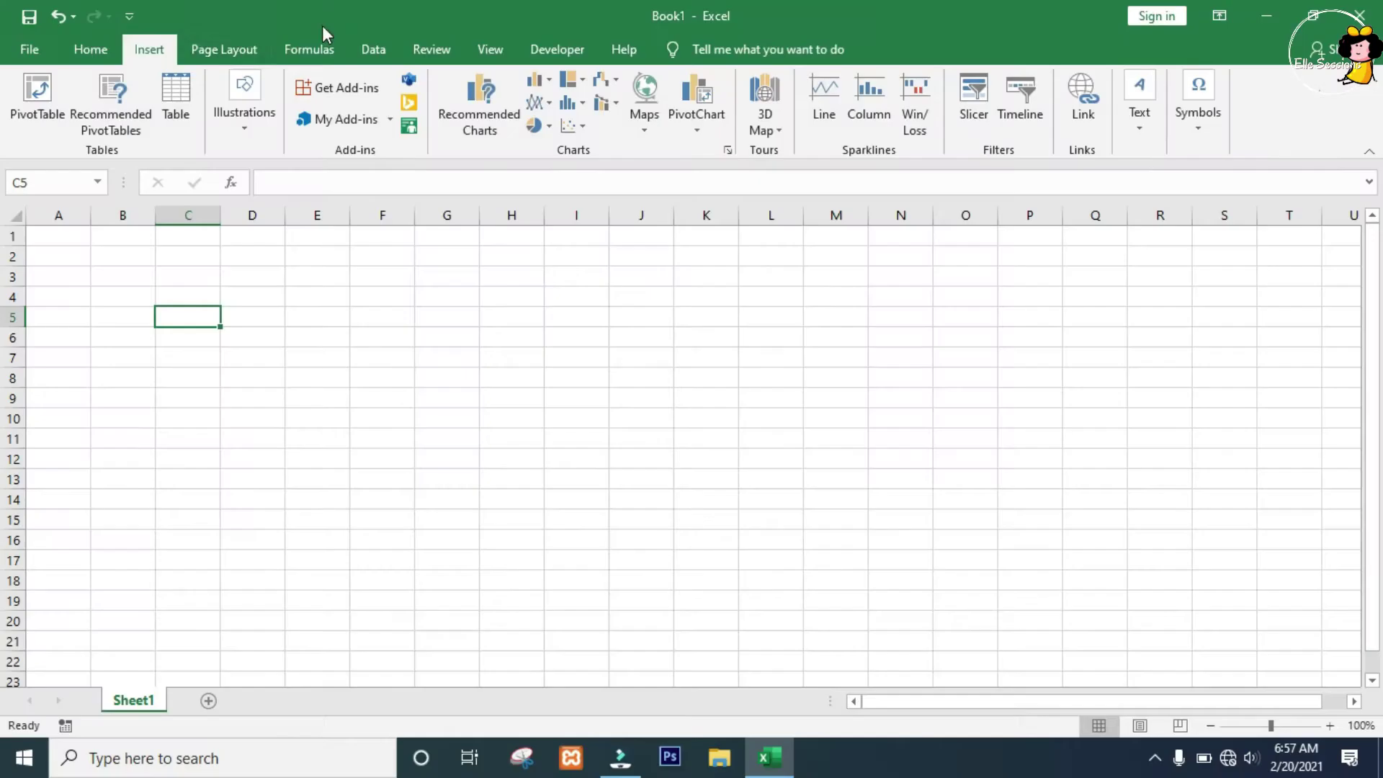
click(242, 45)
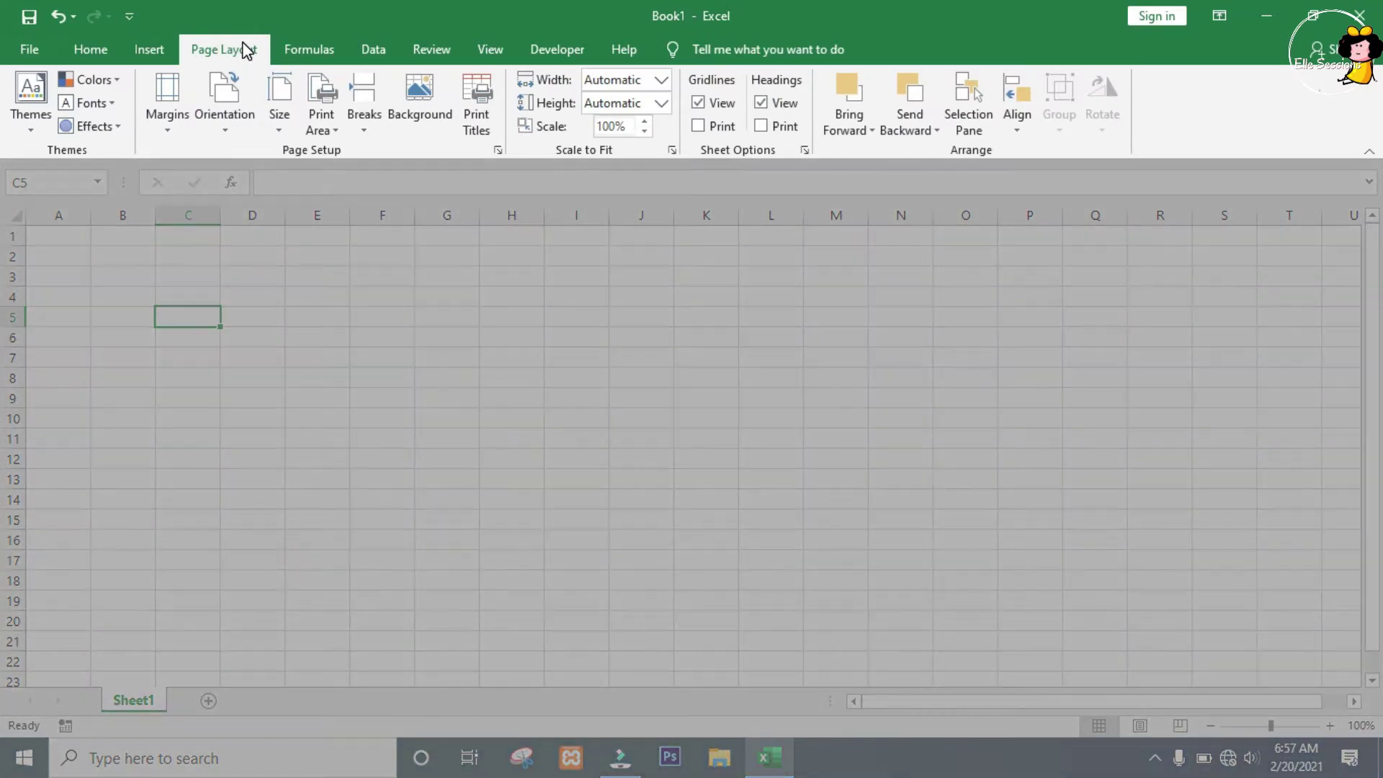
- Point out Themes and Page Setup, then toggle Gridlines and Headings Print on and off
click(73, 154)
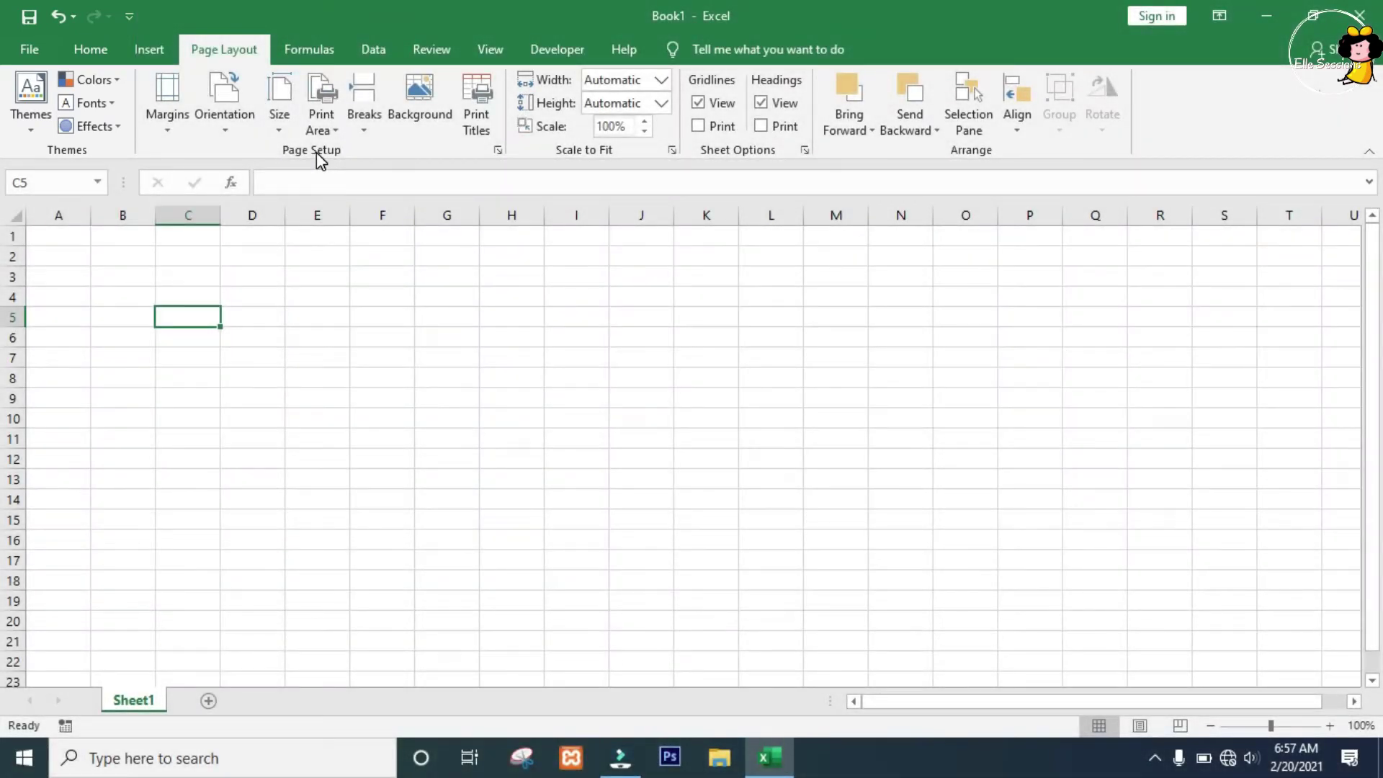
click(317, 153)
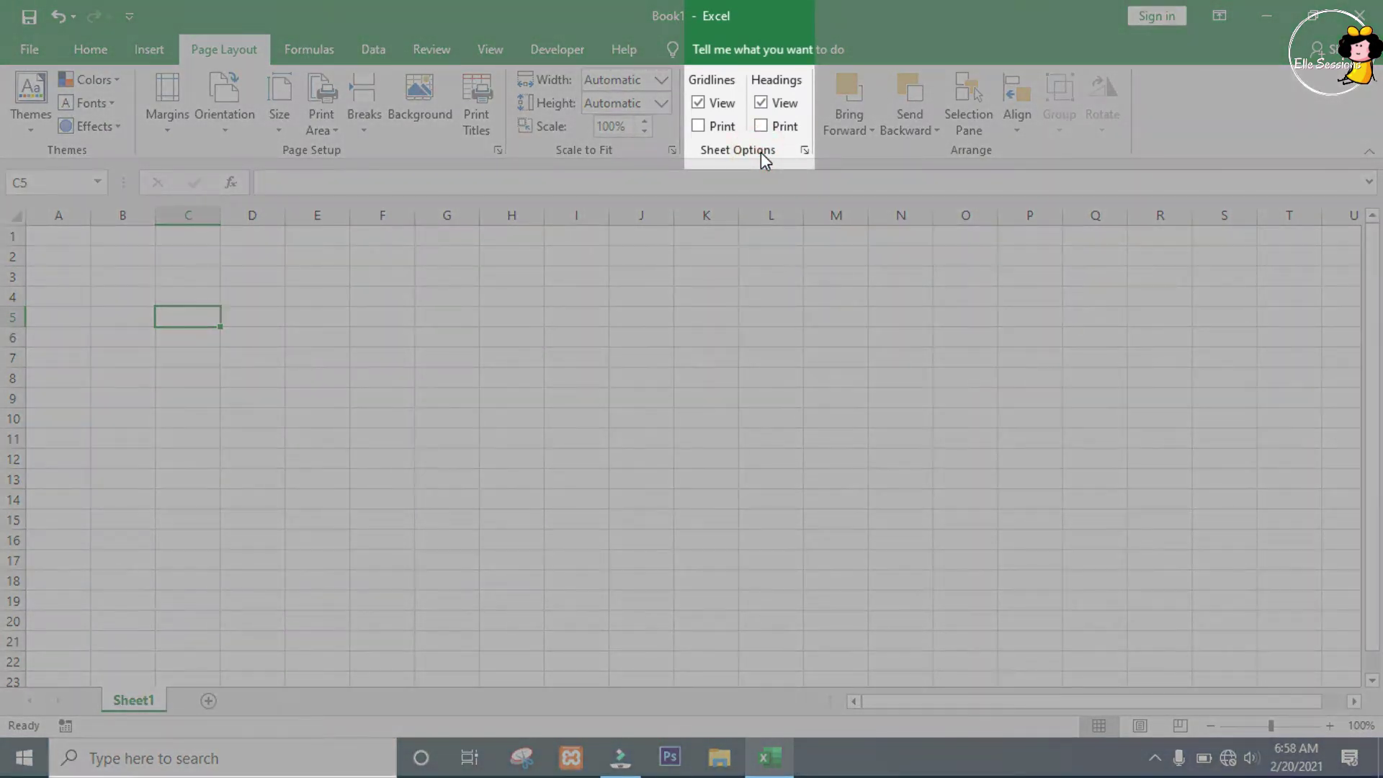
click(699, 127)
click(765, 127)
click(759, 126)
click(697, 126)
click(863, 173)
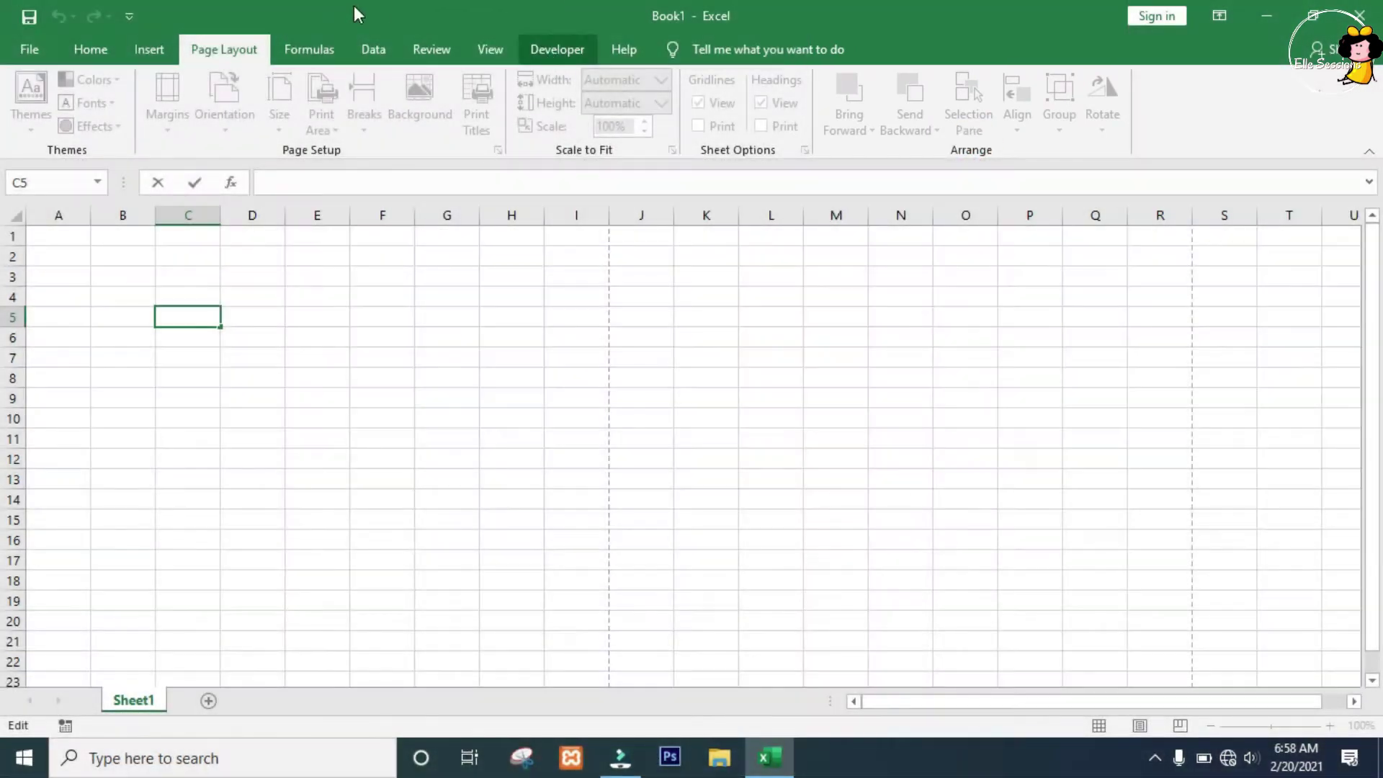
- Review Formulas tab auditing and calculation tools, leaving Calculation Options on Automatic
click(318, 49)
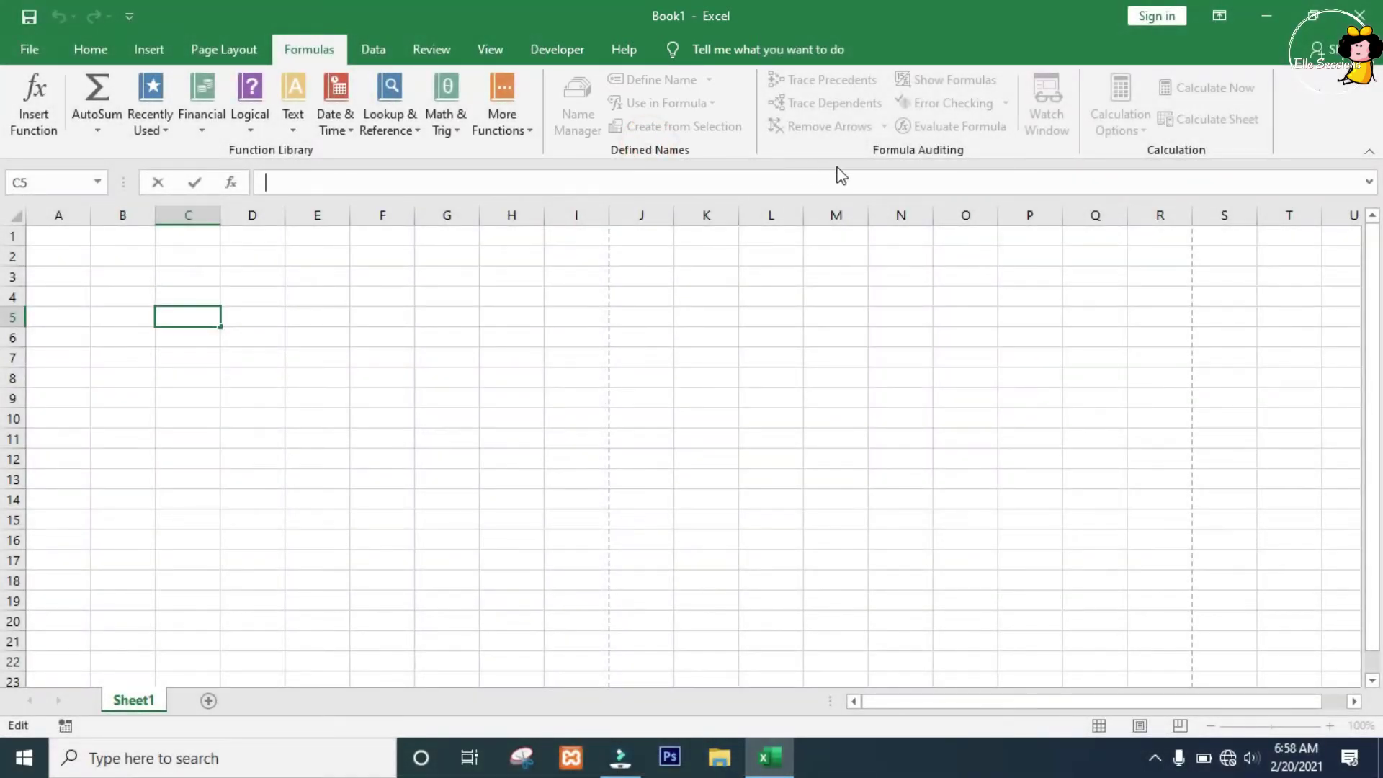
click(898, 154)
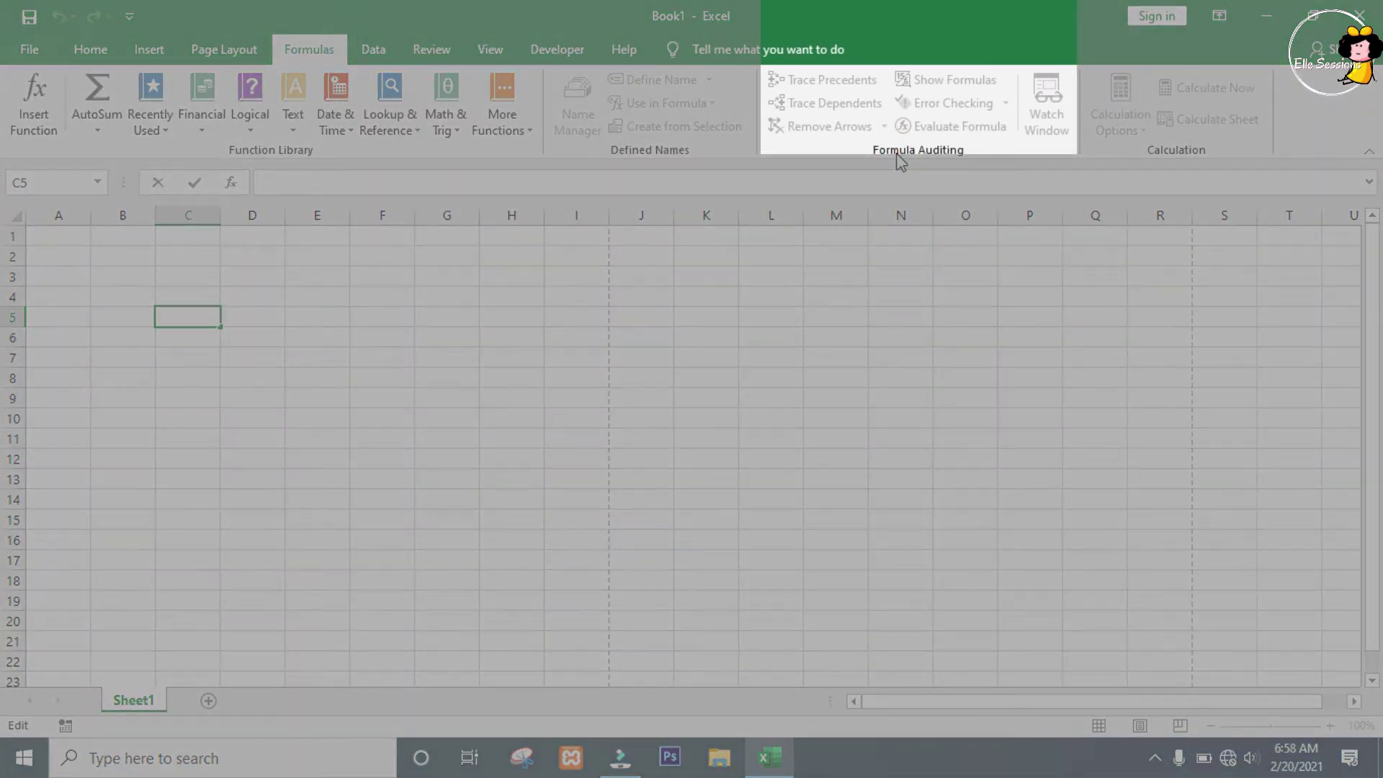
click(896, 153)
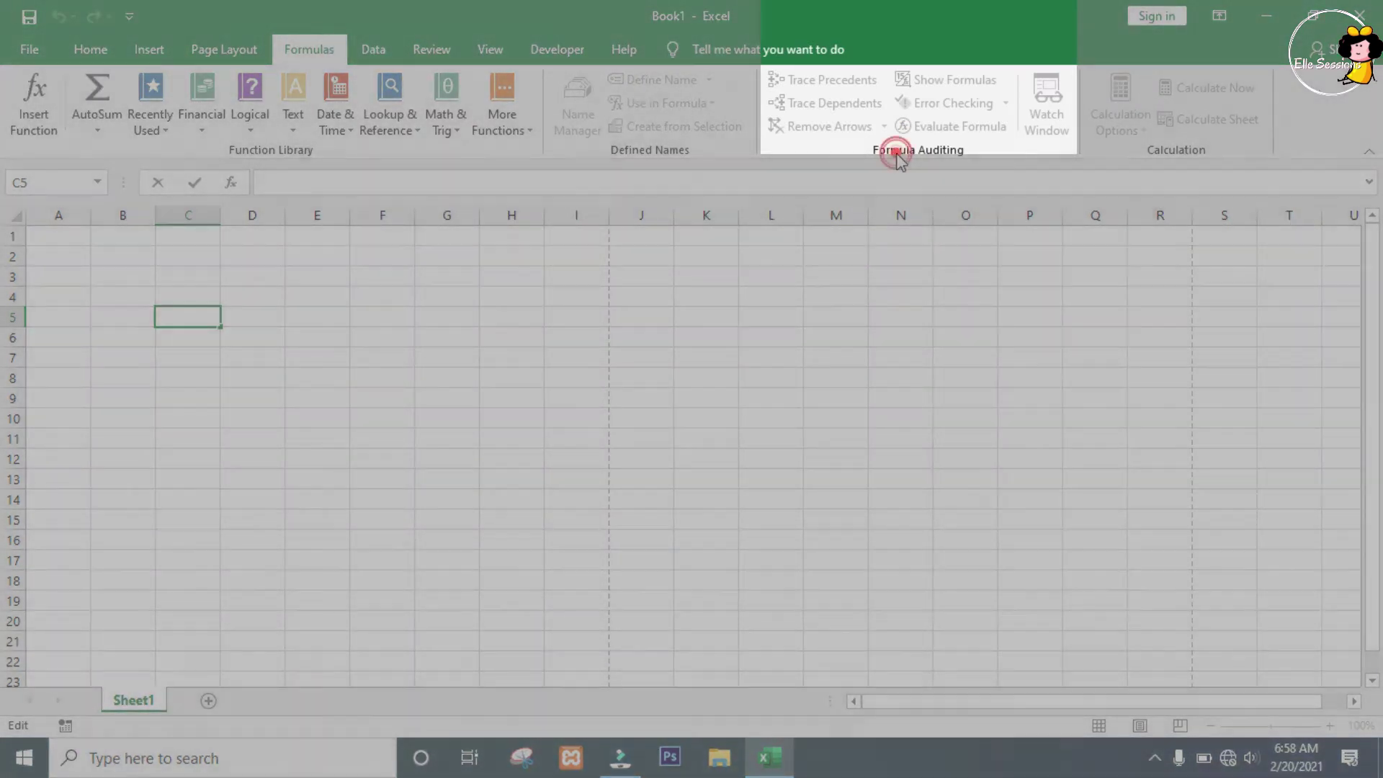
click(1161, 154)
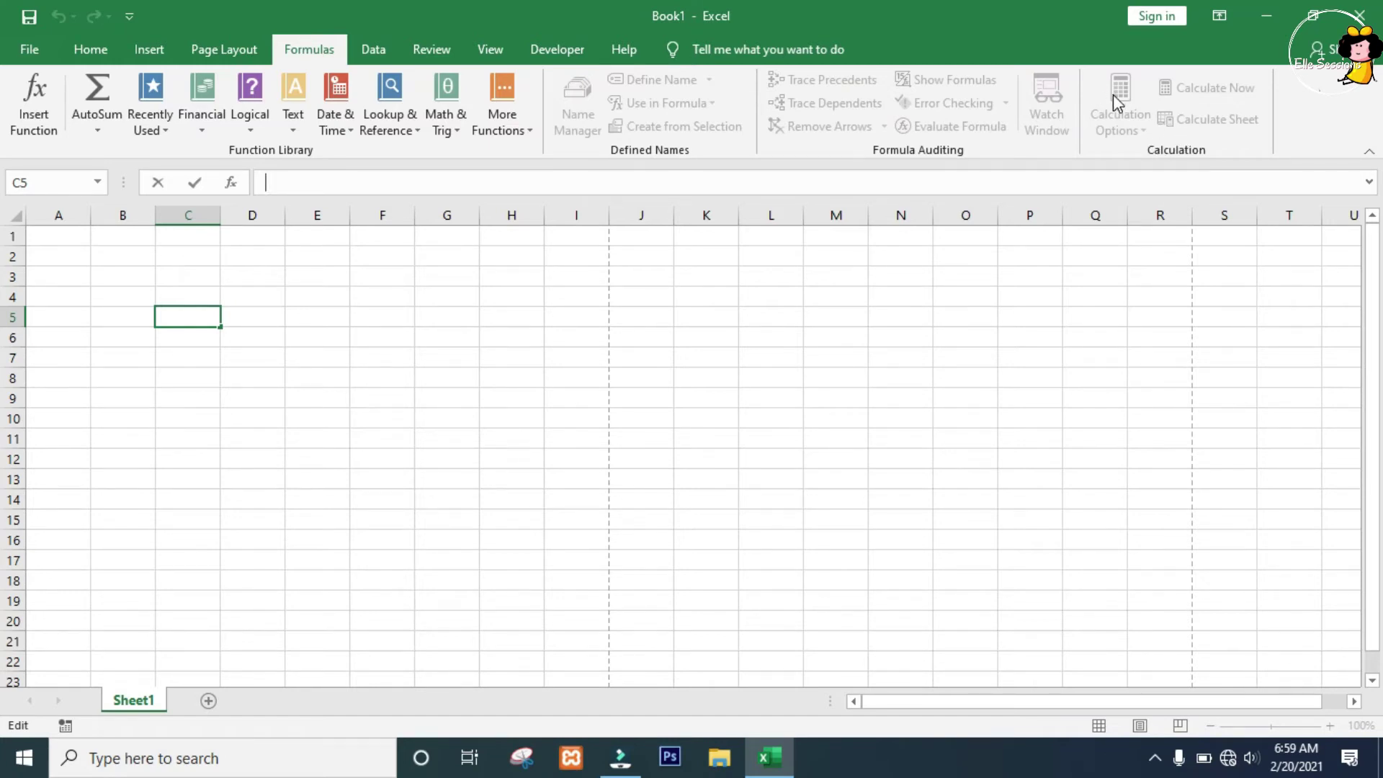
click(525, 396)
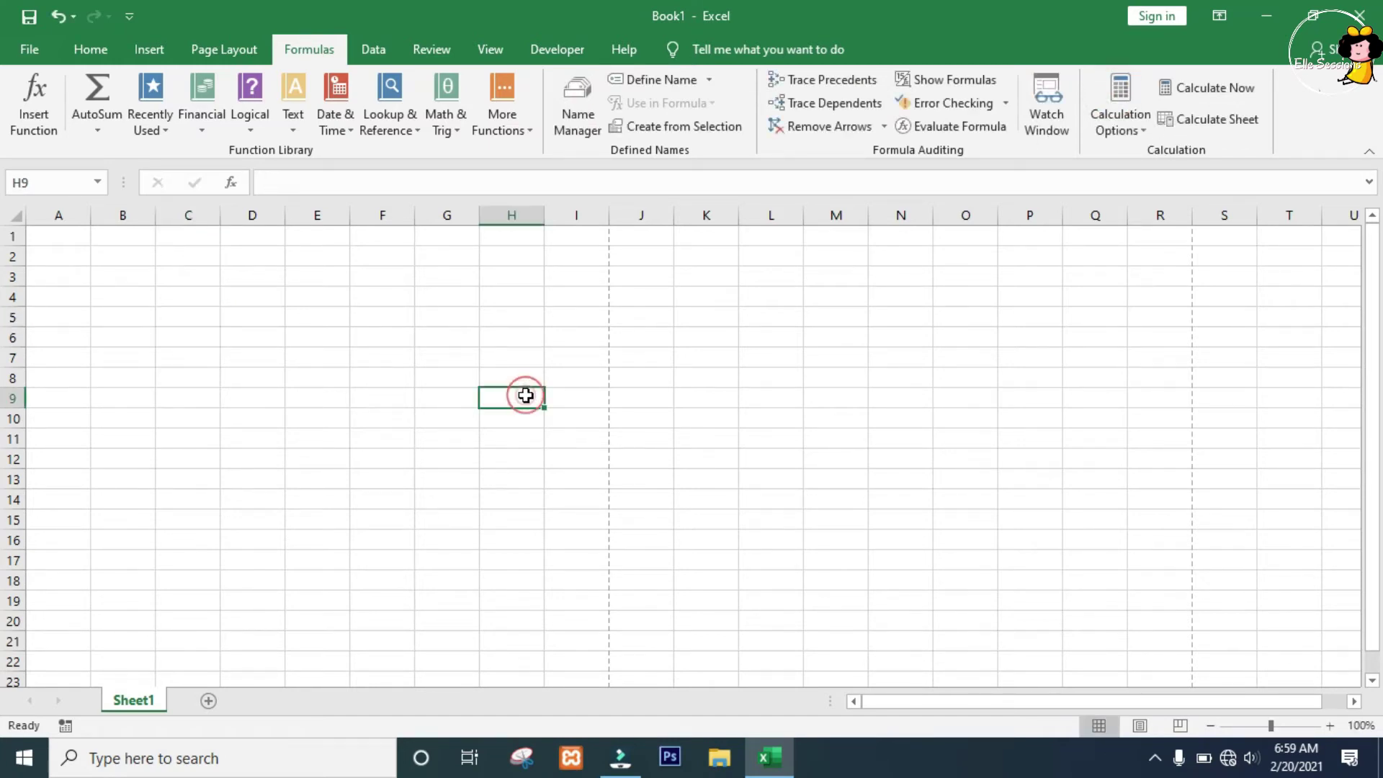
click(1143, 129)
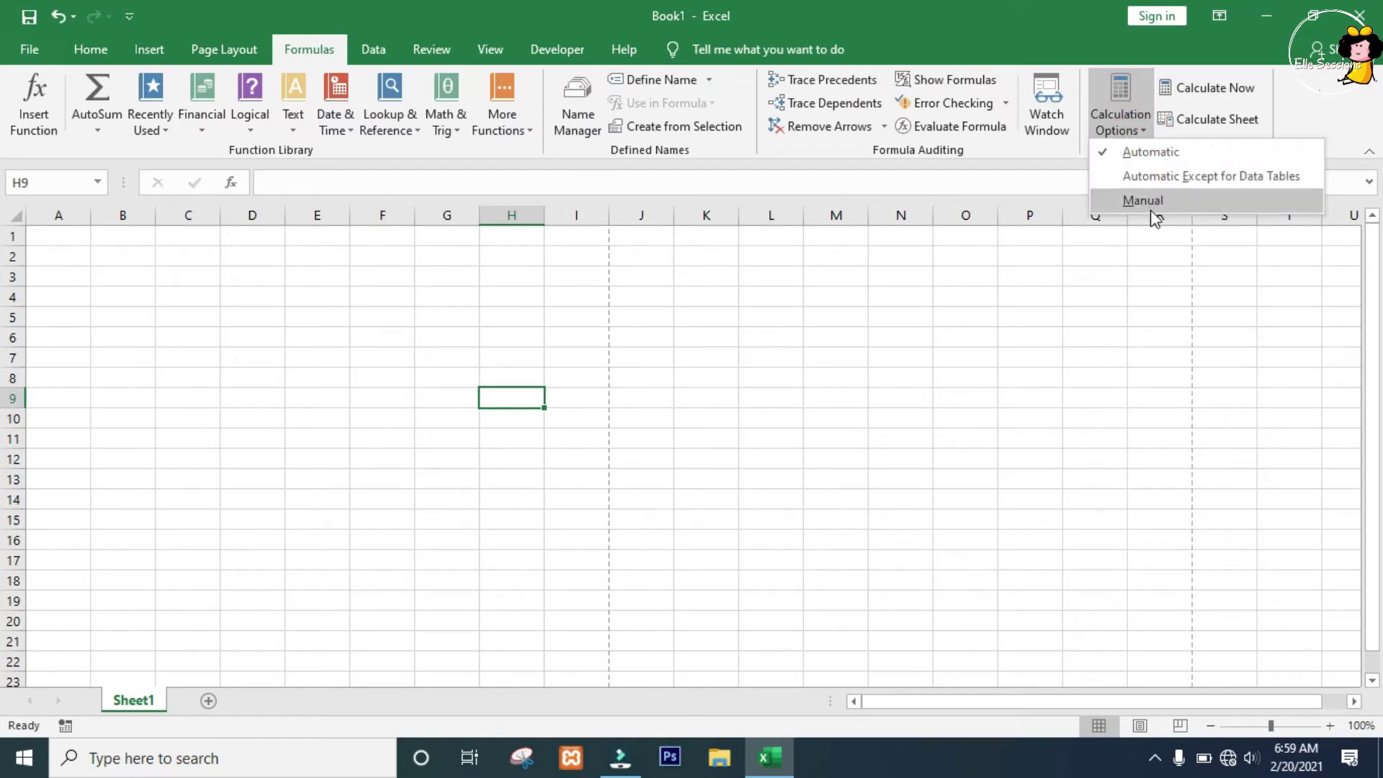
click(788, 254)
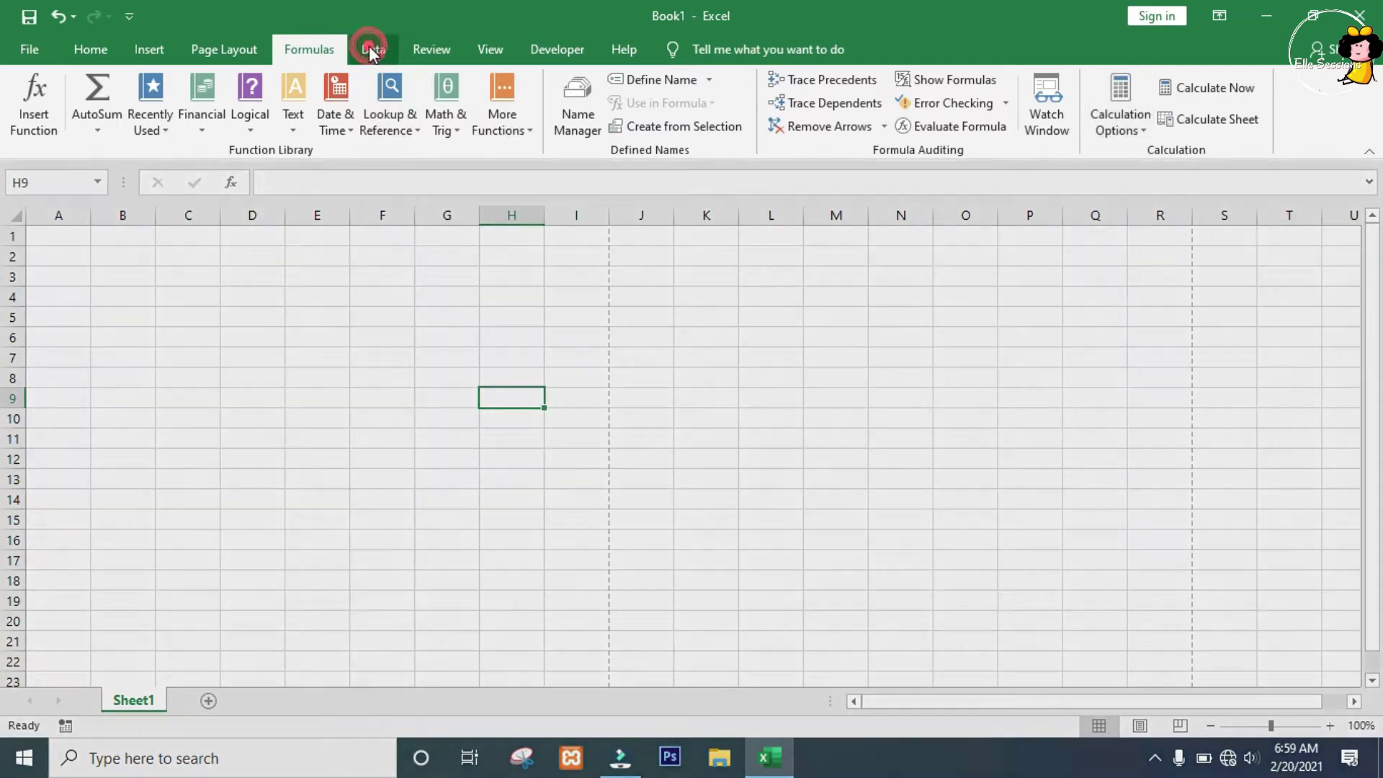
click(370, 47)
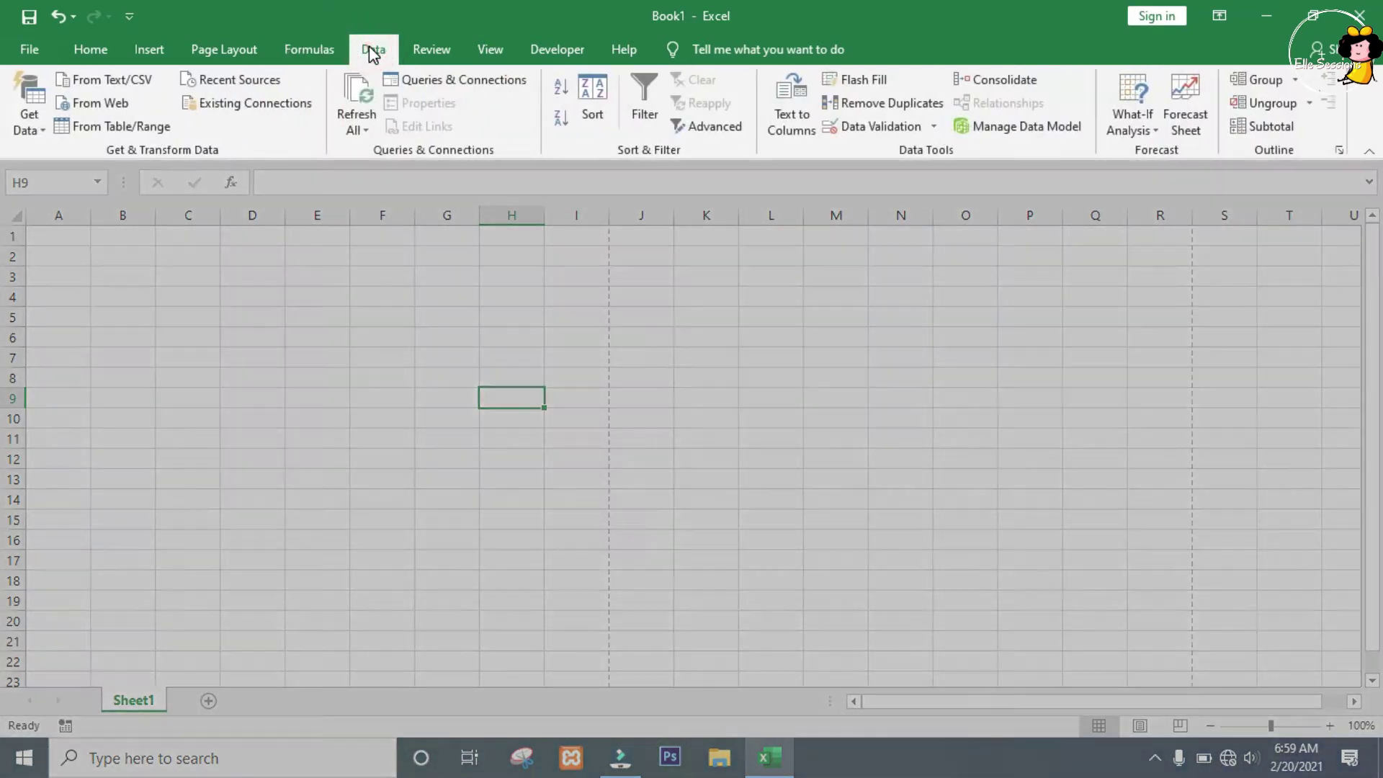
click(190, 151)
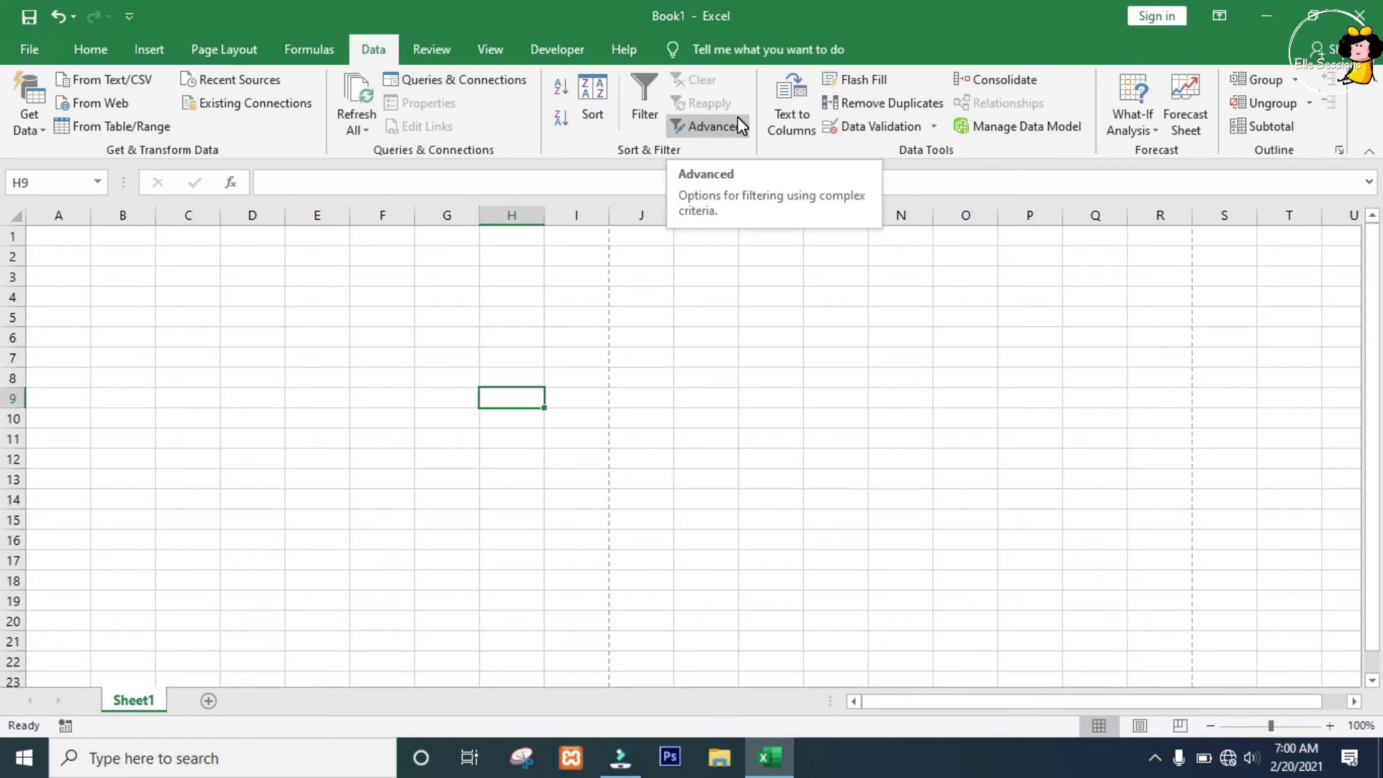
click(906, 157)
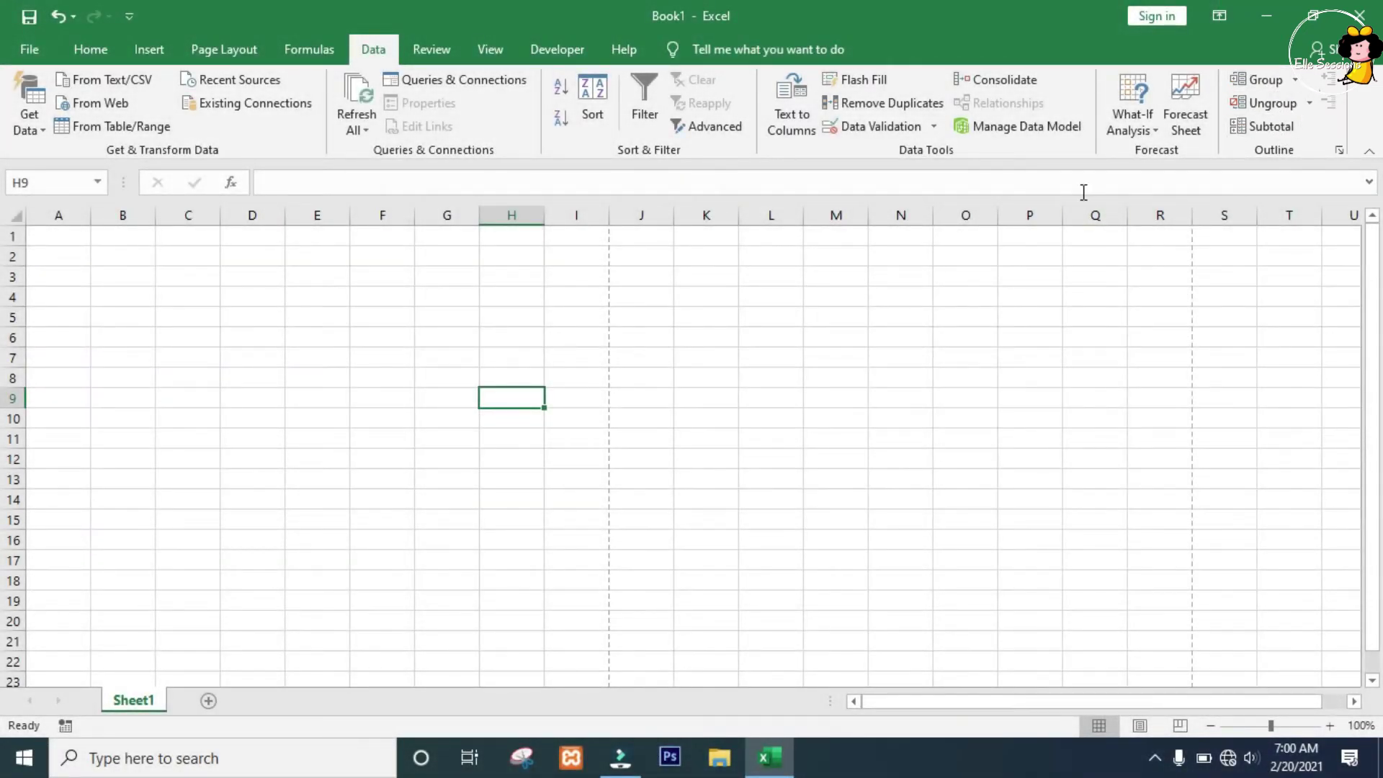
click(435, 51)
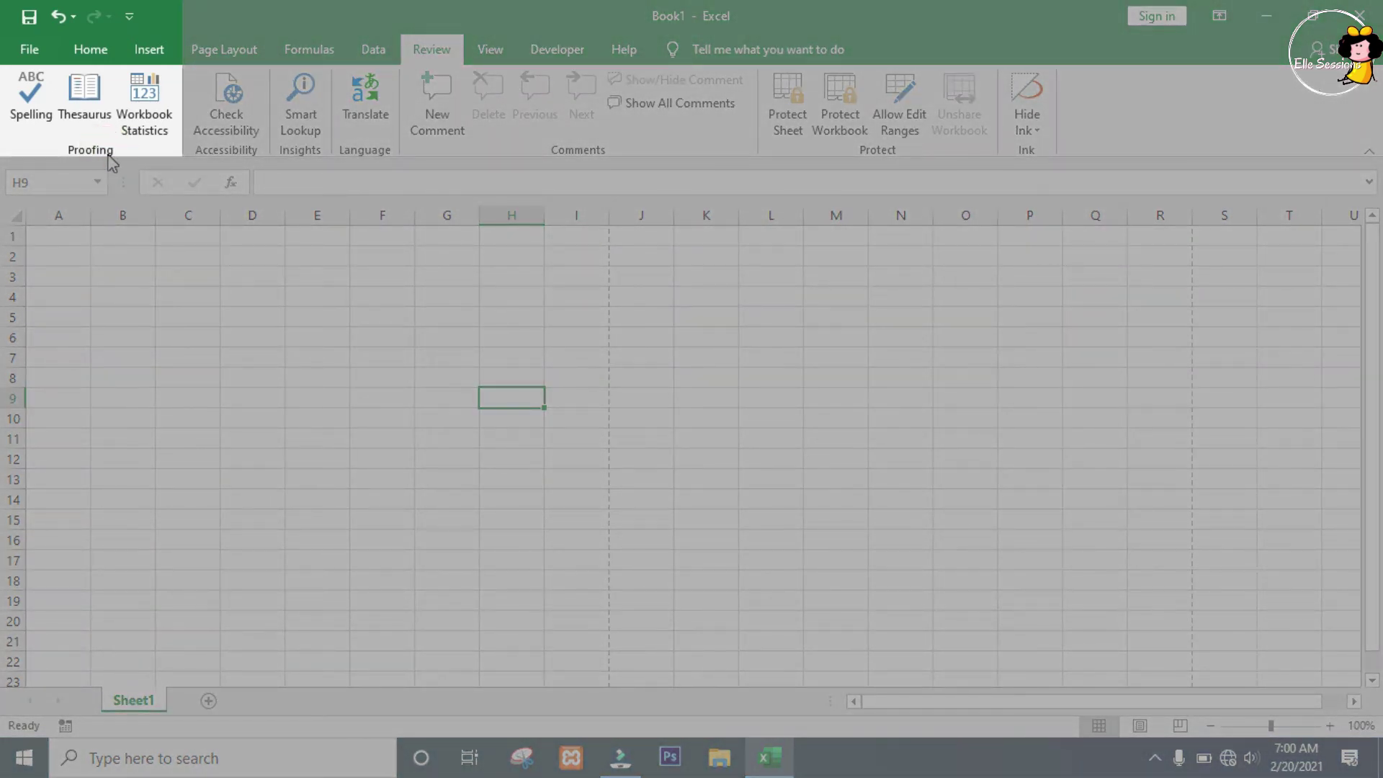
click(108, 157)
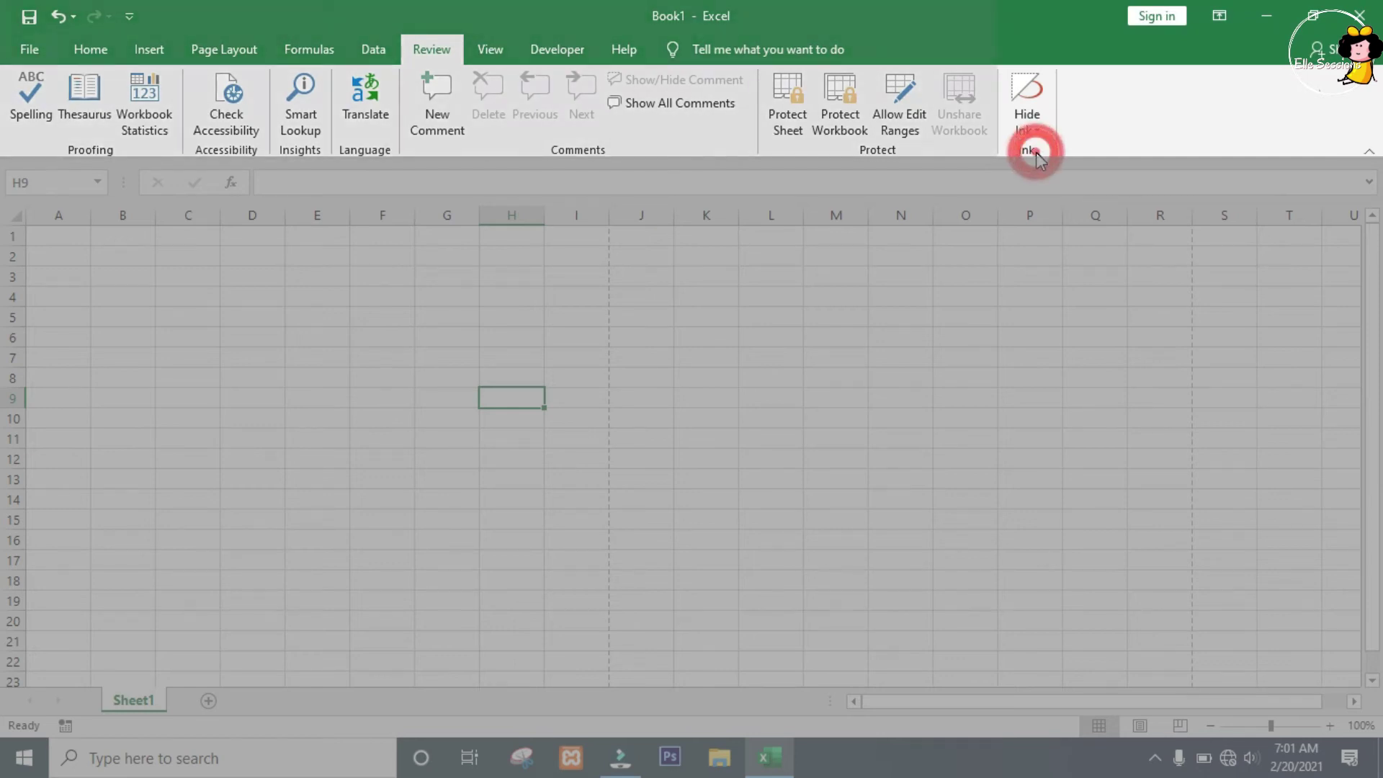
drag(810, 235, 789, 235)
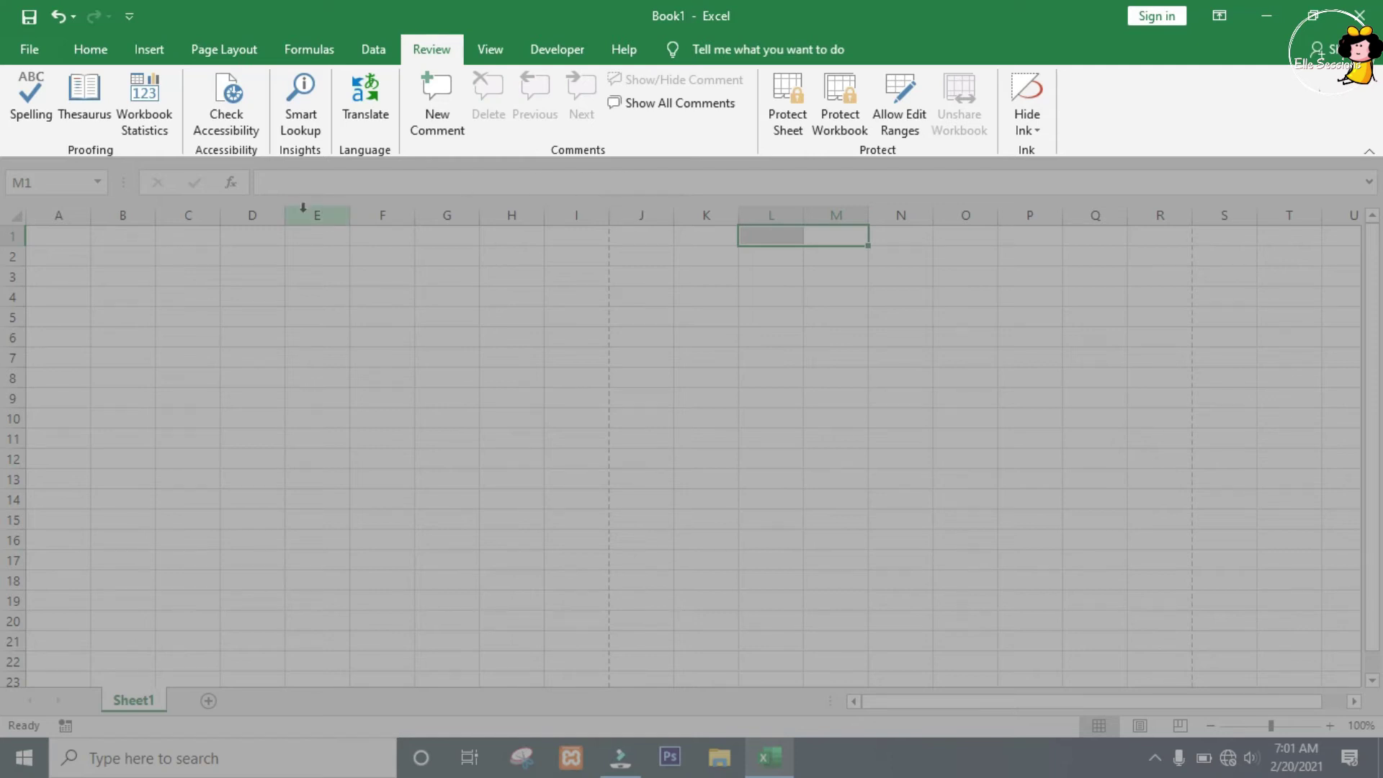
click(308, 52)
click(369, 52)
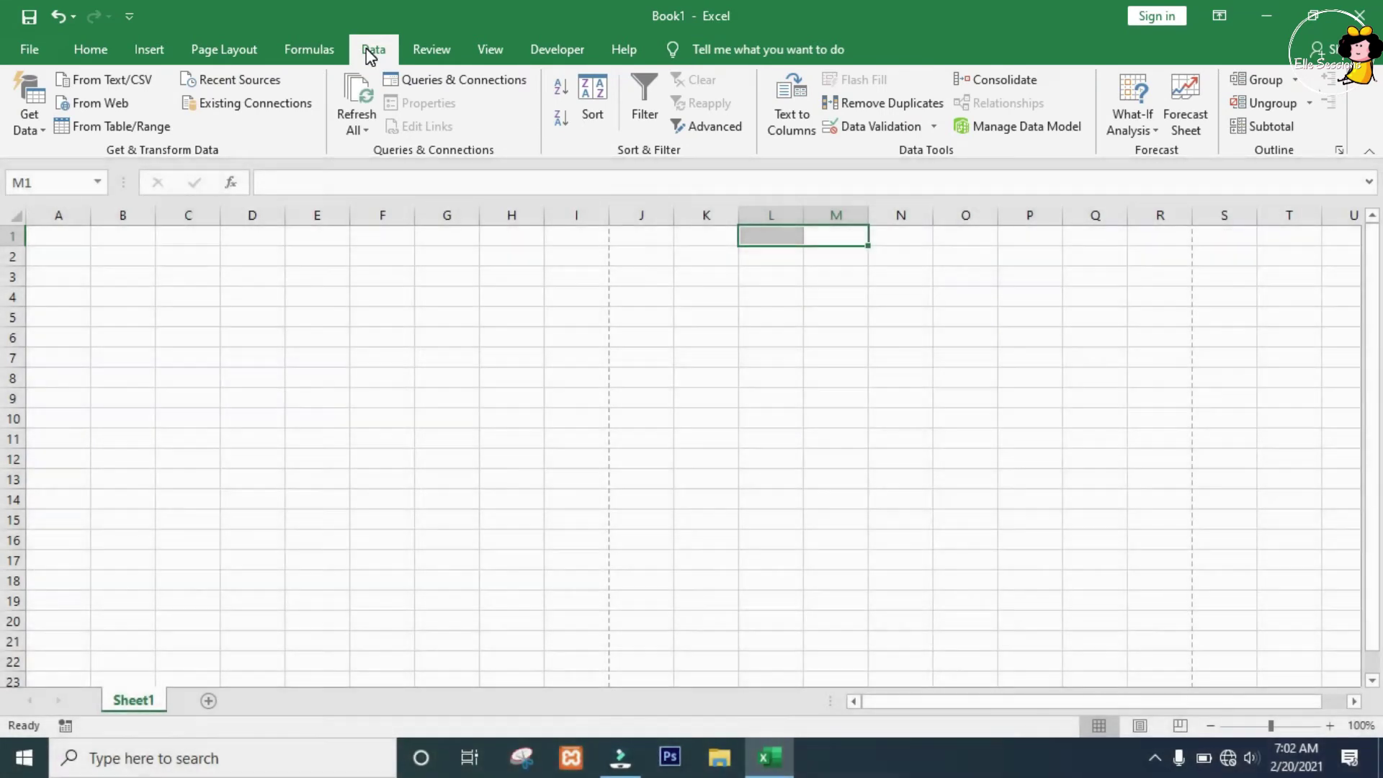
- On the View tab, turn the sheet's gridlines off and back on
click(489, 52)
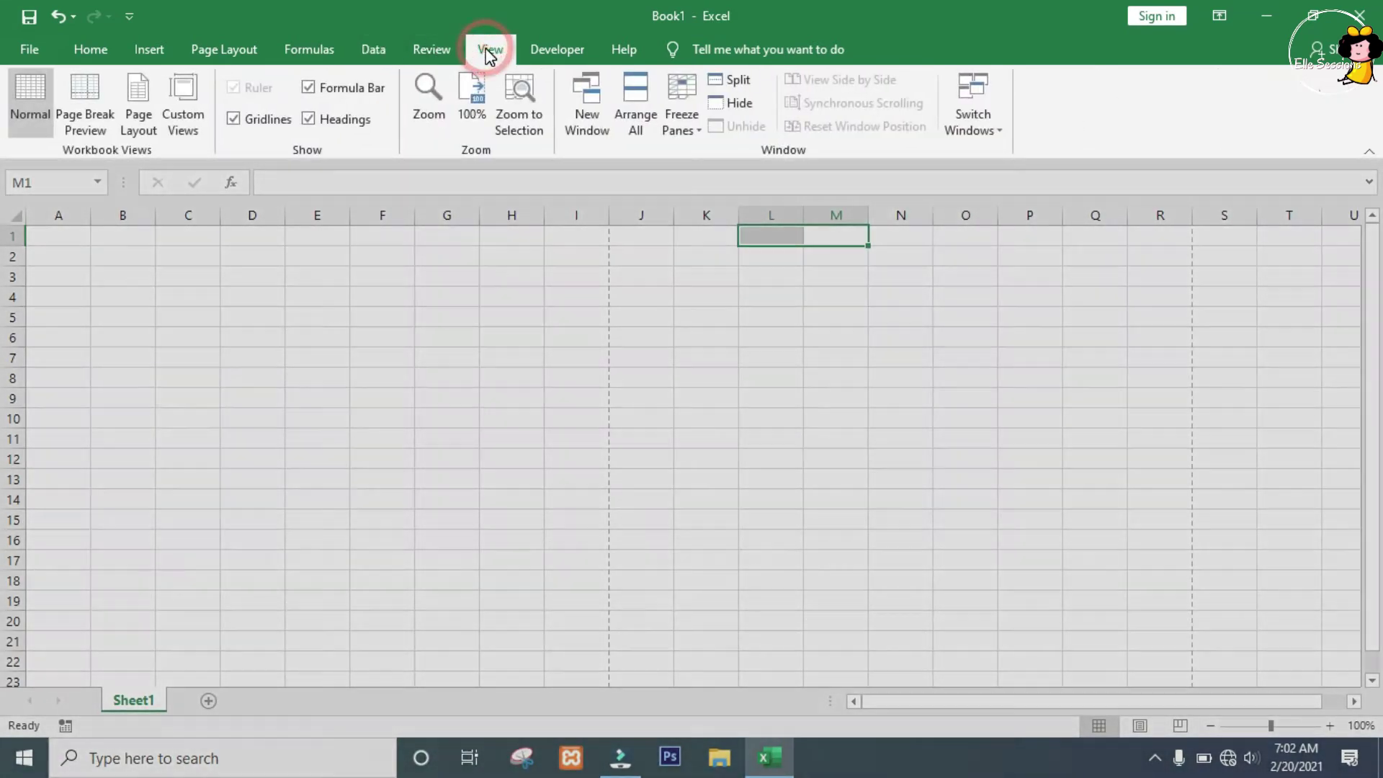
click(119, 151)
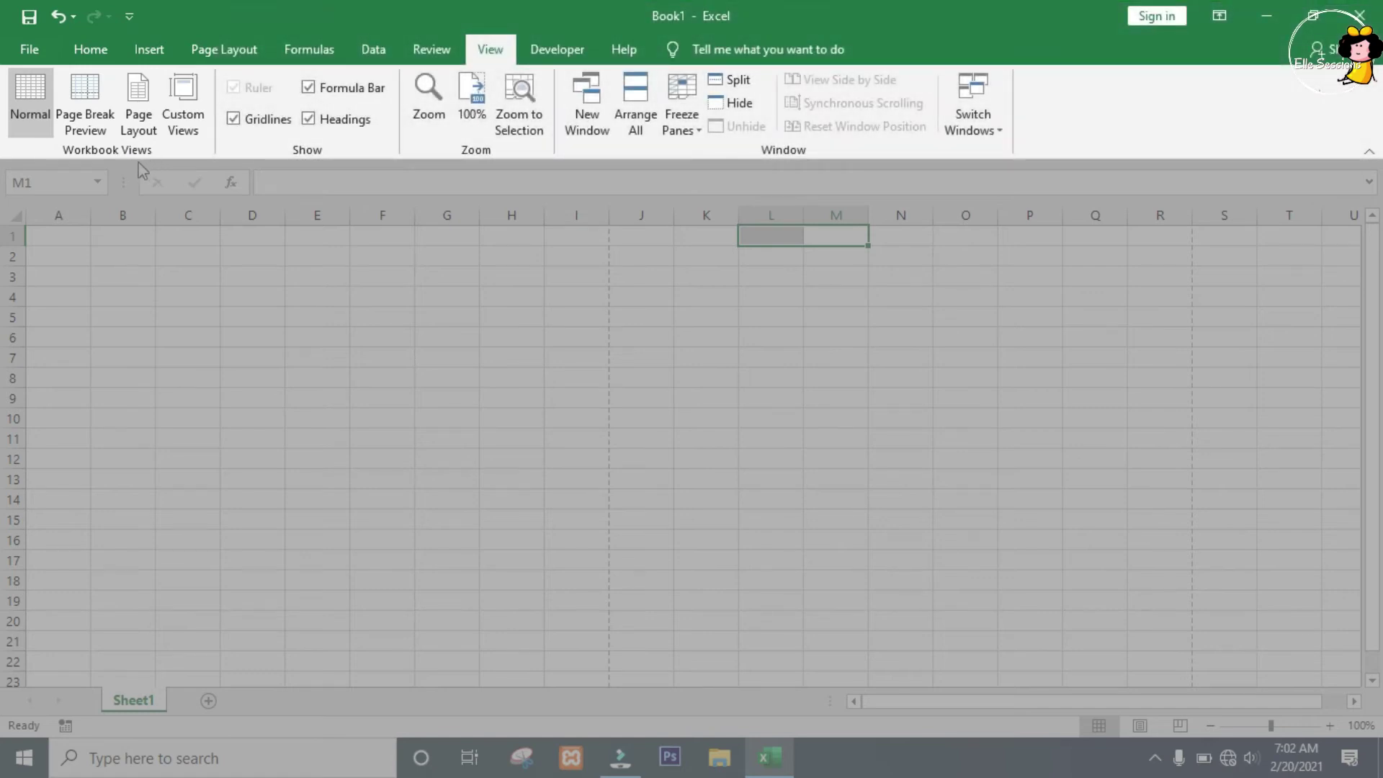
click(308, 149)
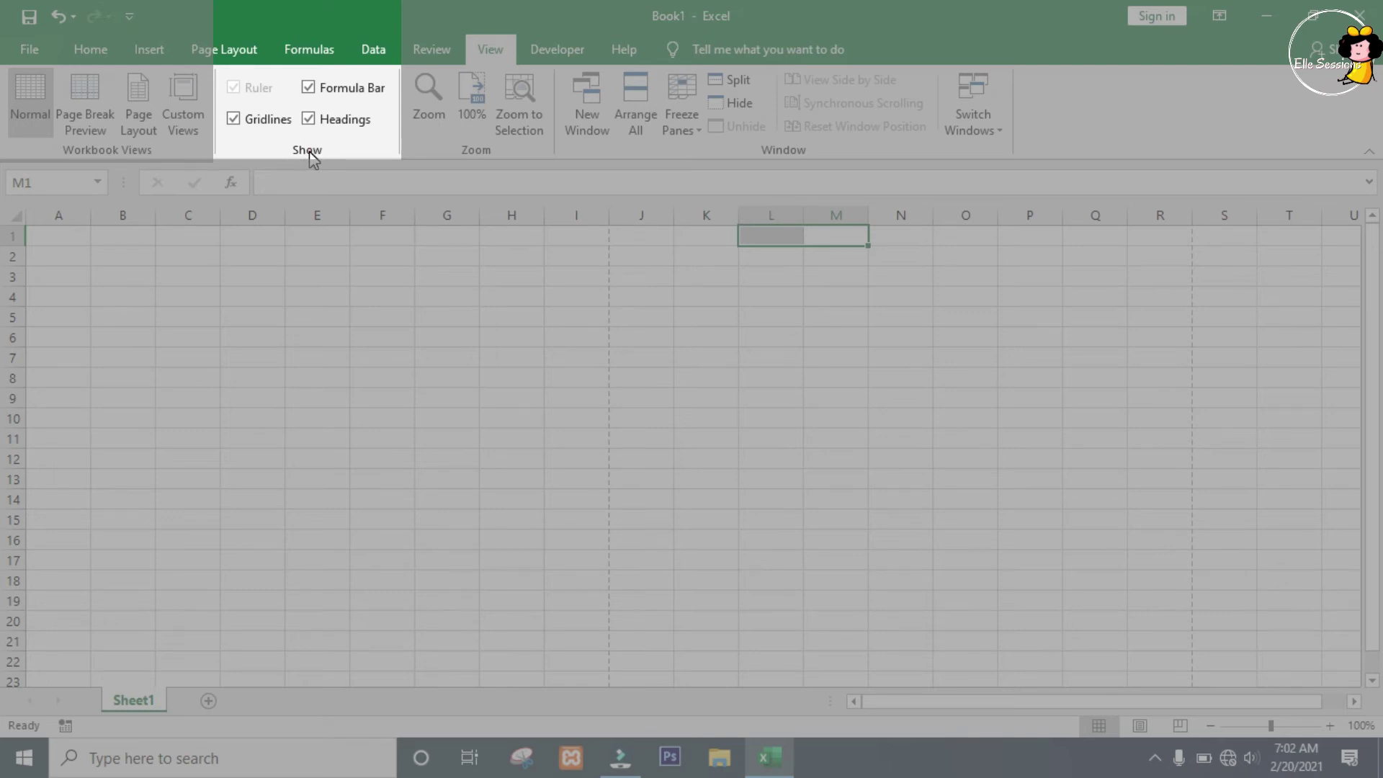
click(236, 122)
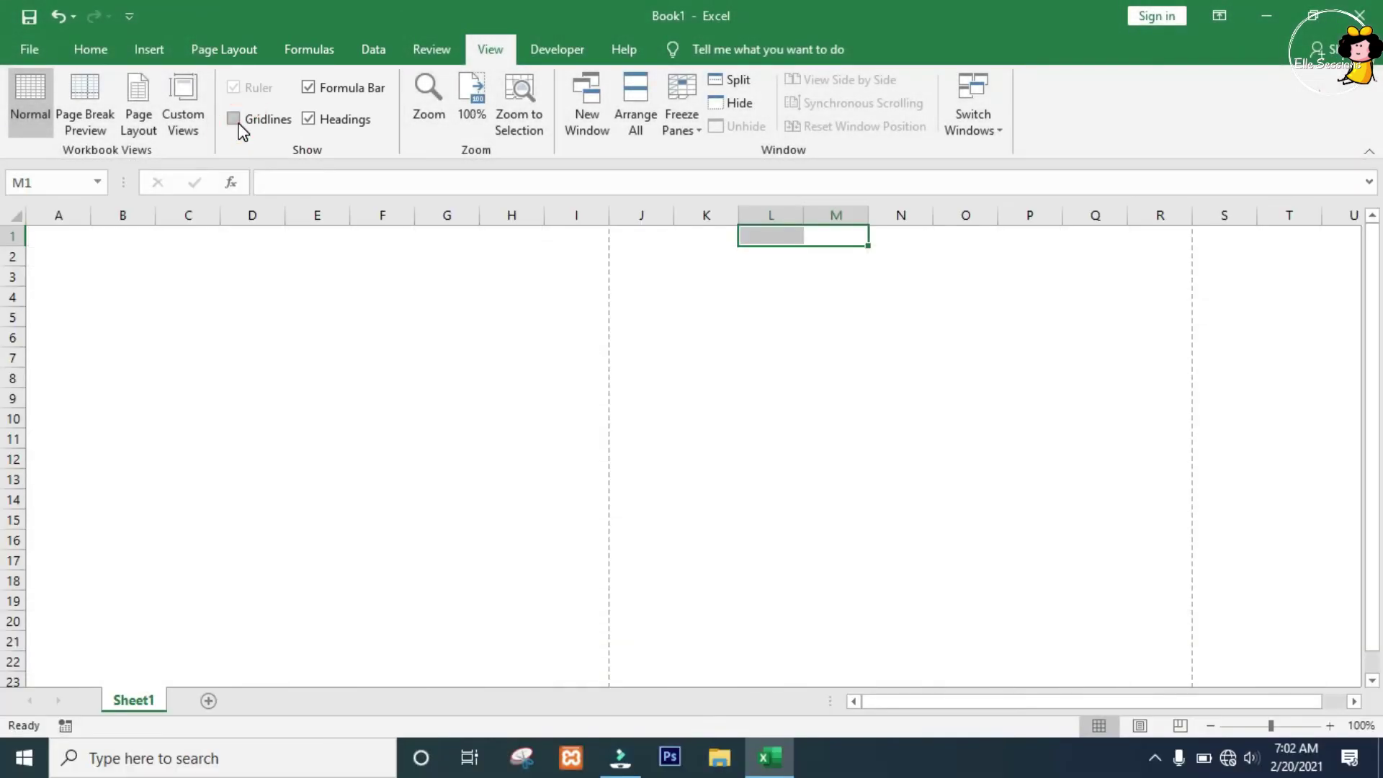
click(239, 122)
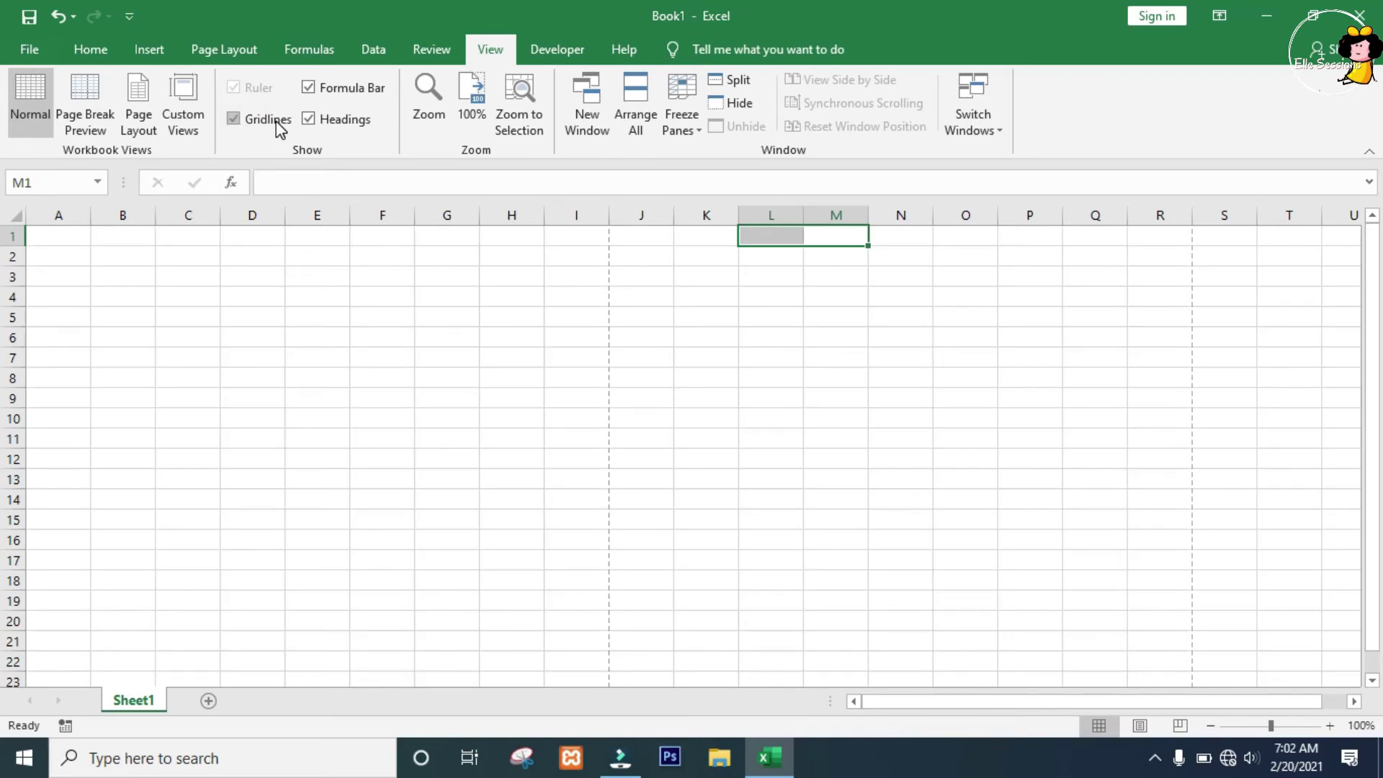
- Hide and restore the formula bar, then hide the row and column headings
click(308, 88)
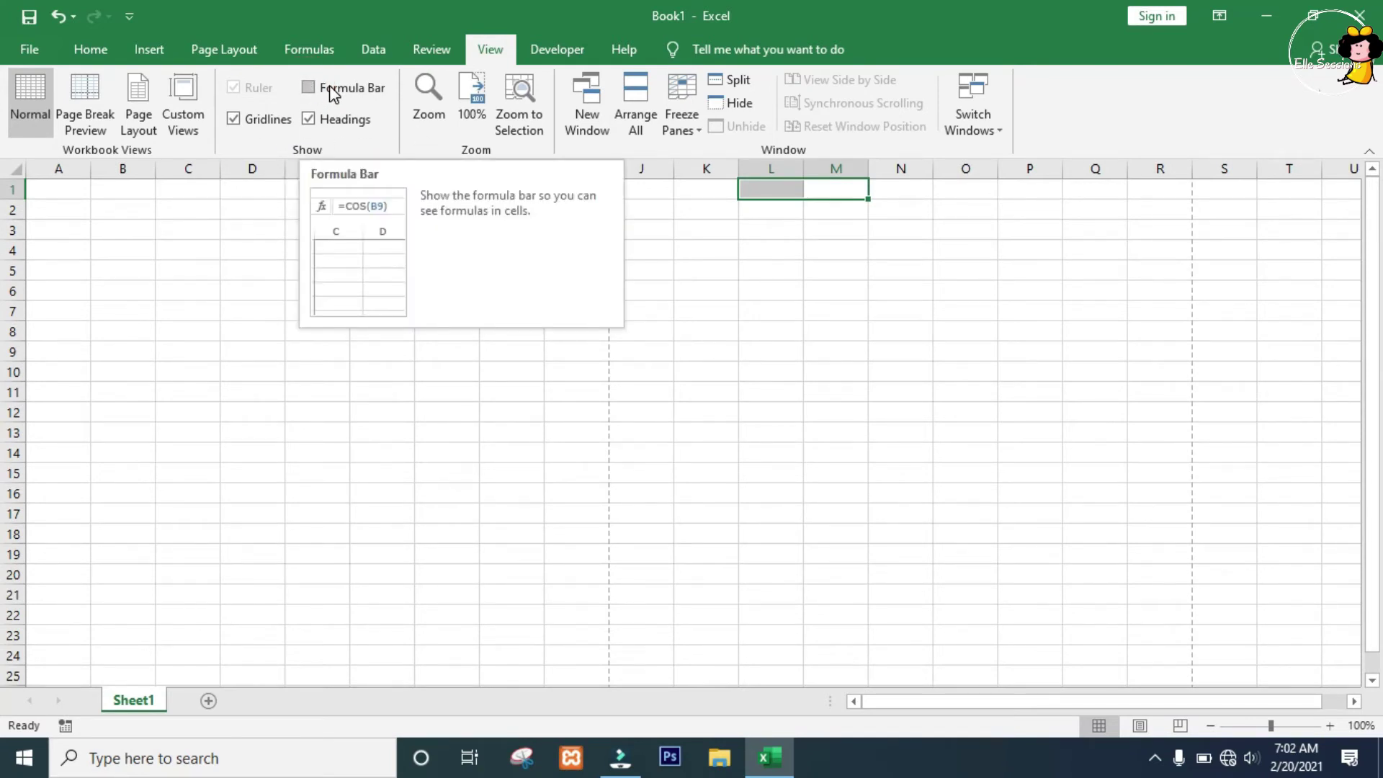
click(314, 89)
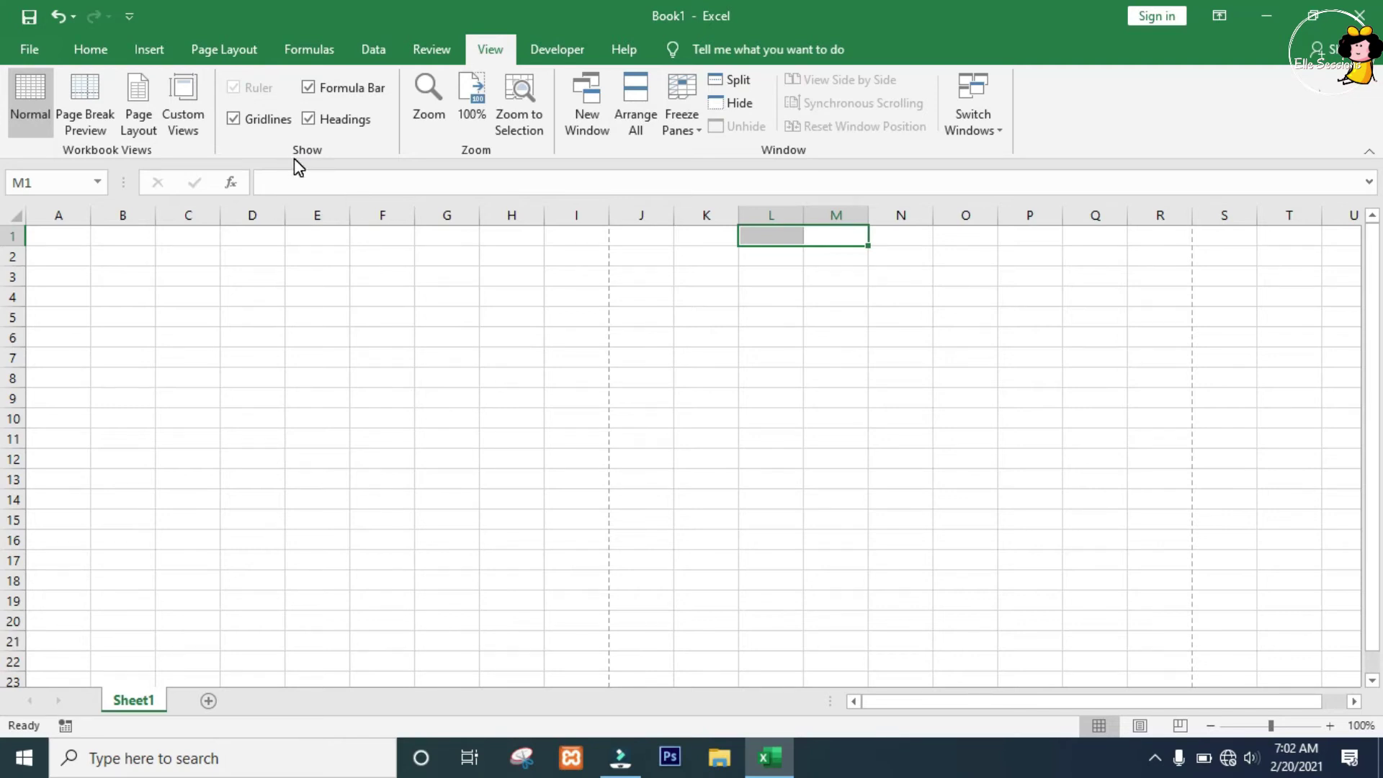
click(309, 122)
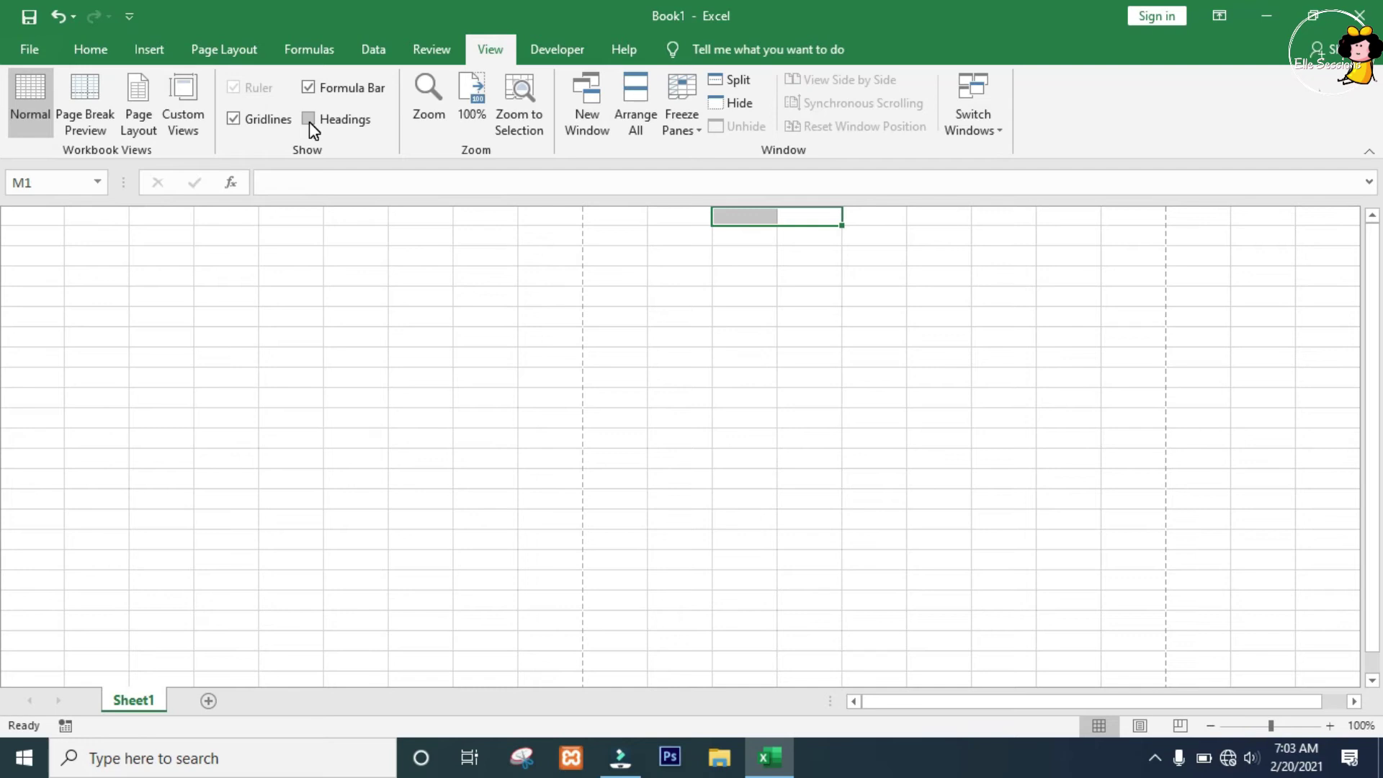
- Show the row and column headings again and select the range F1:H5
click(260, 241)
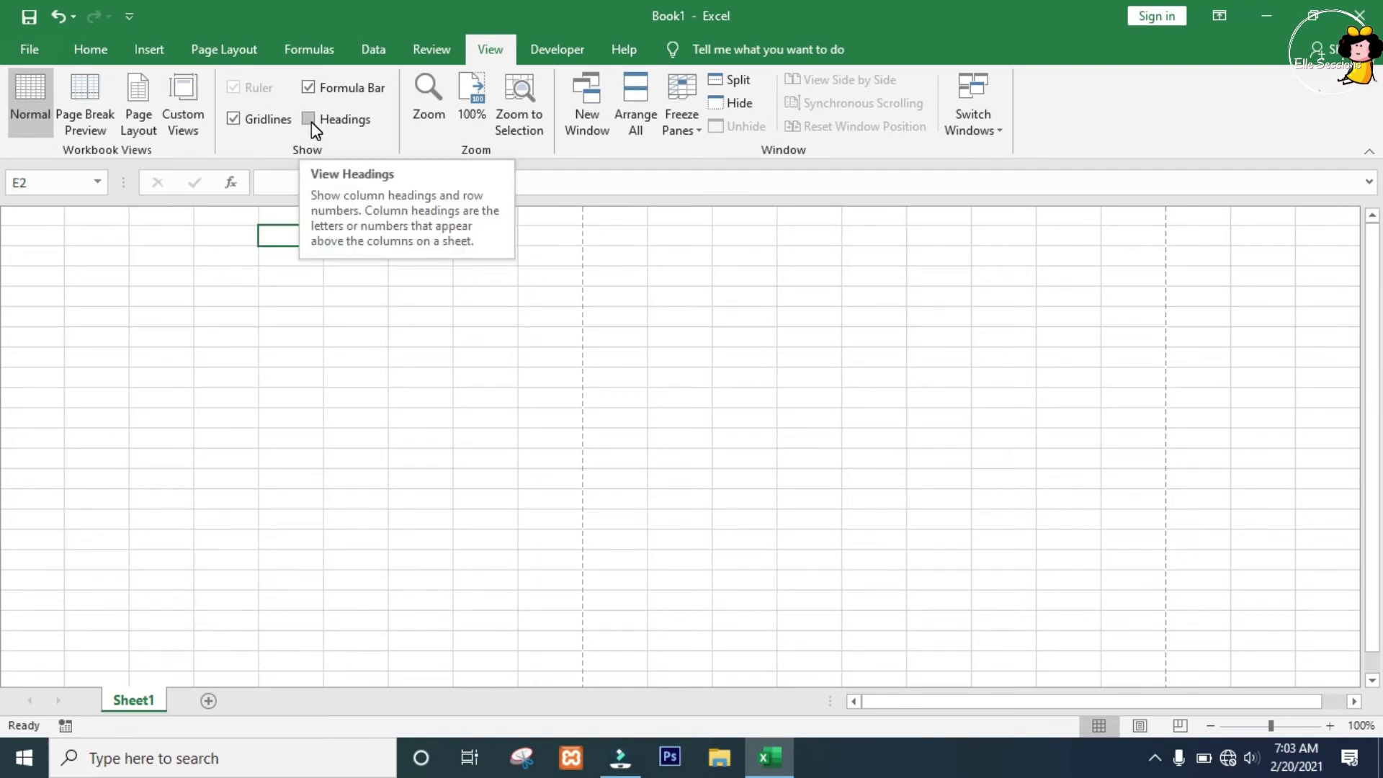
click(310, 120)
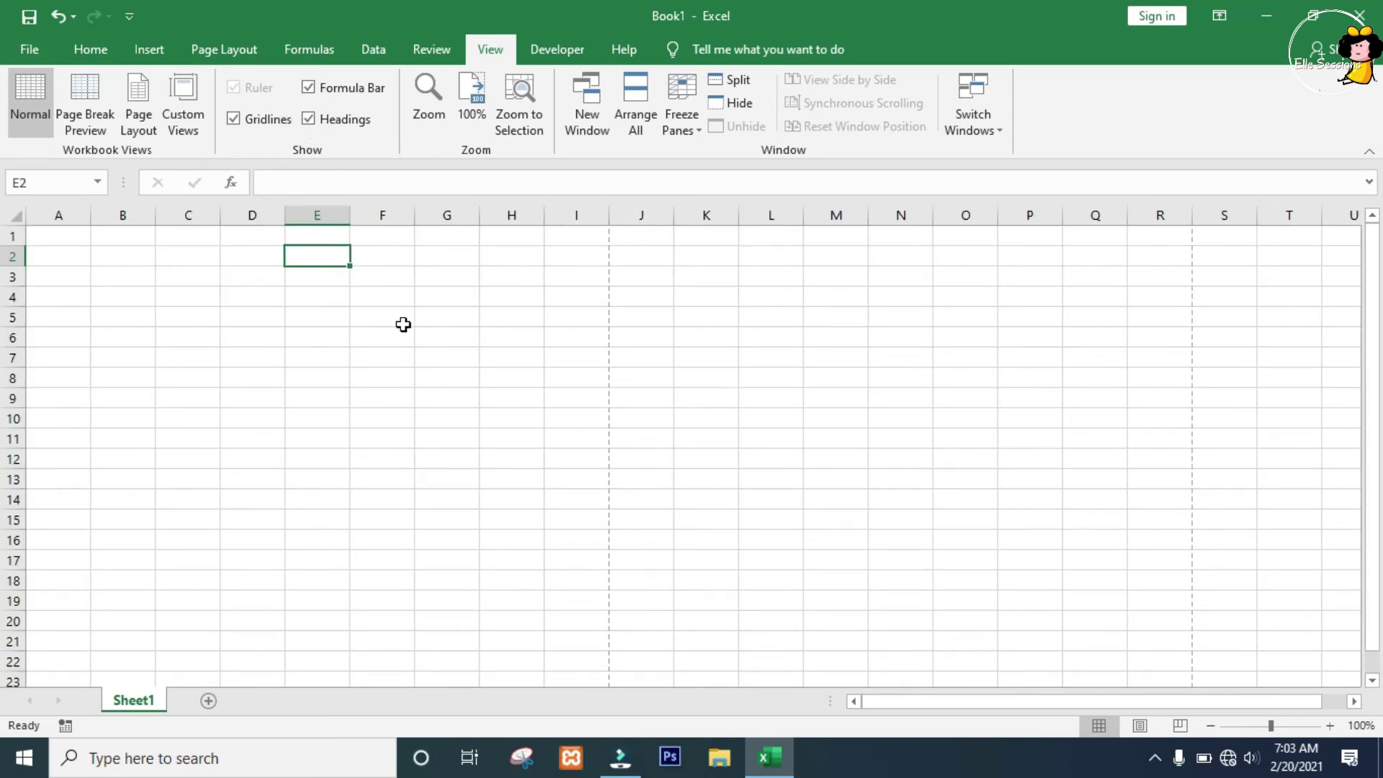
drag(403, 325, 512, 236)
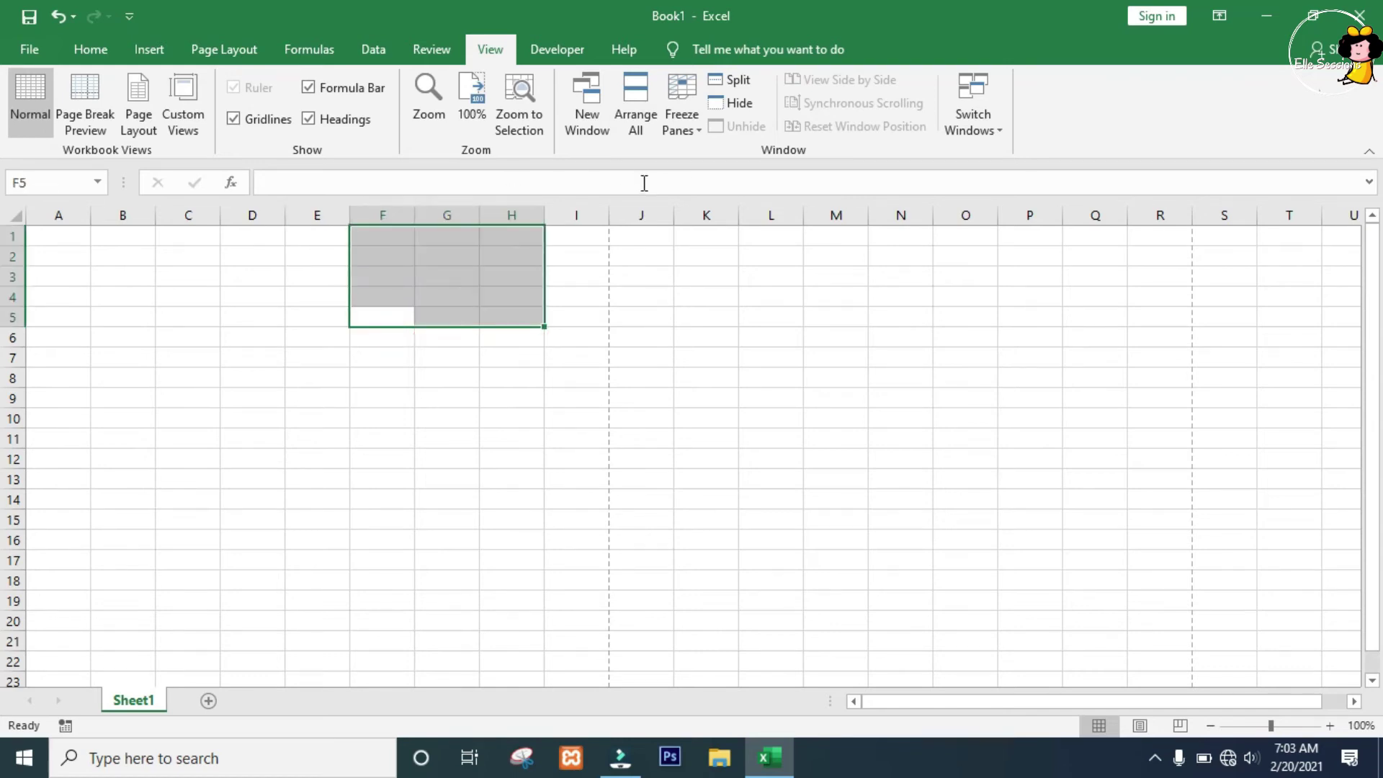
- Open and close the Switch Windows list, select L2 and M2, then show the Developer tab
click(765, 146)
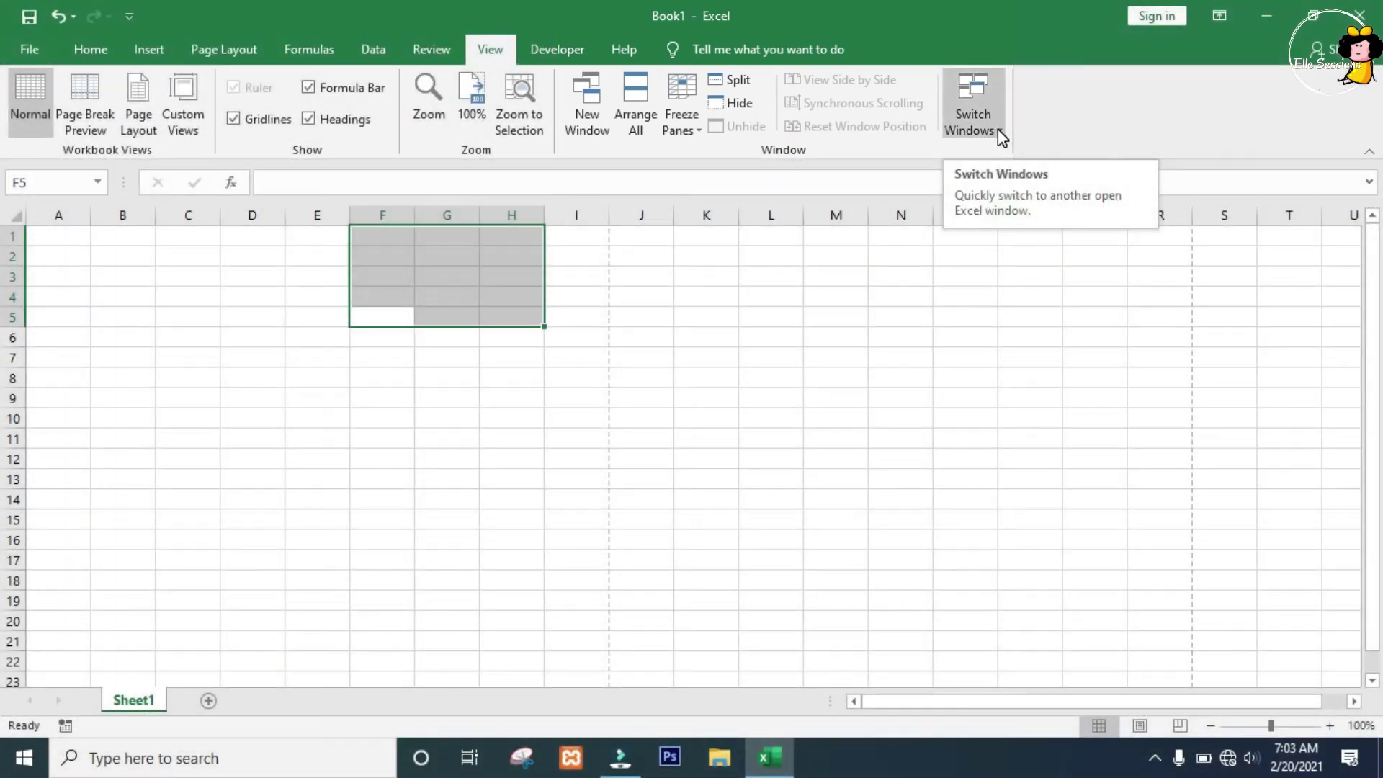
click(997, 131)
click(997, 131)
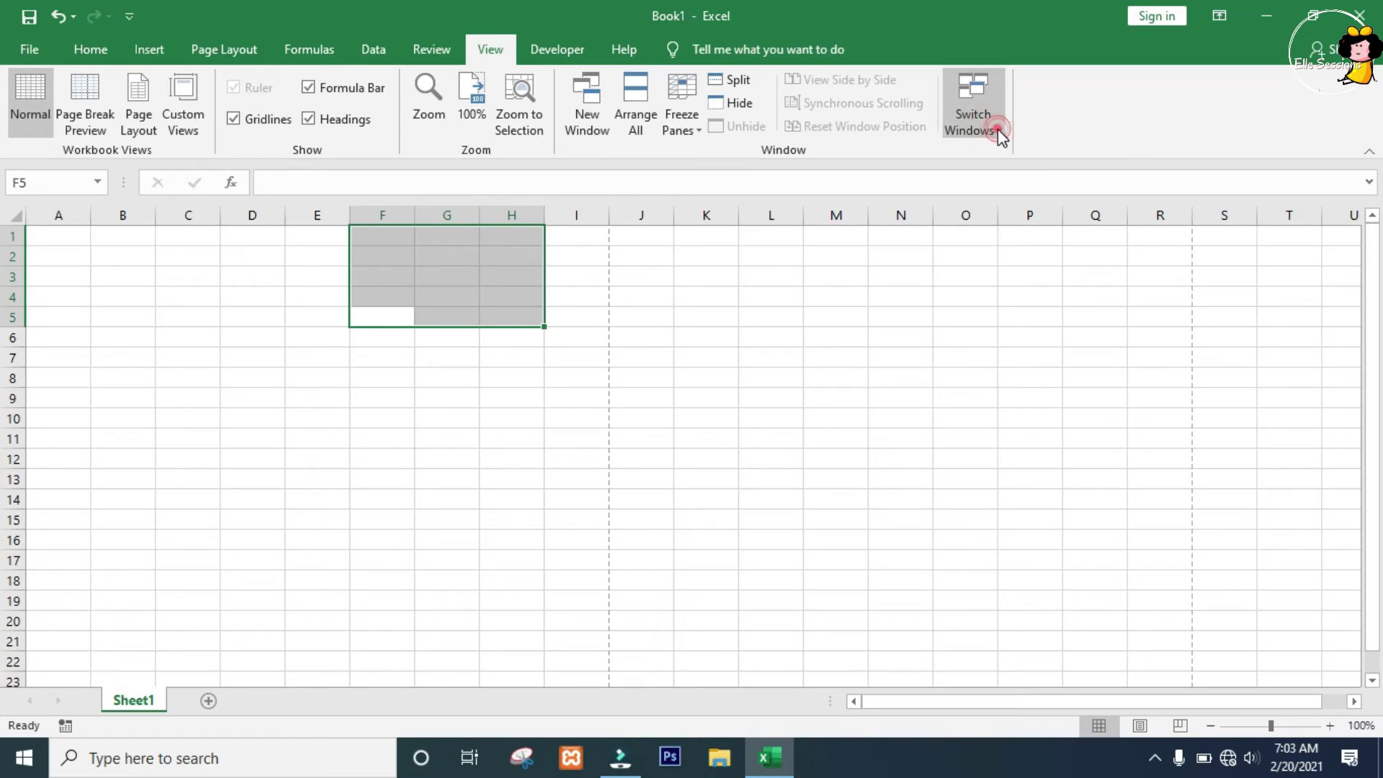
click(773, 259)
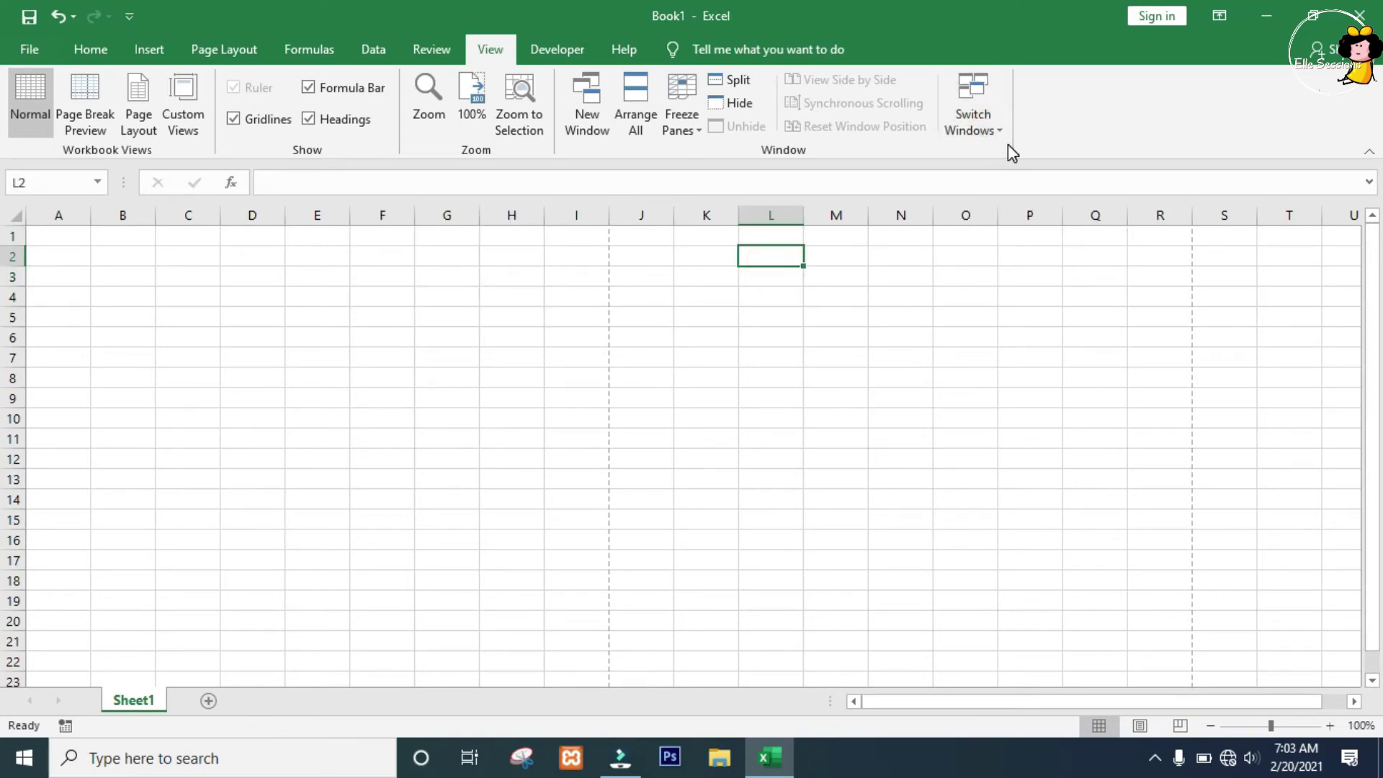
click(853, 264)
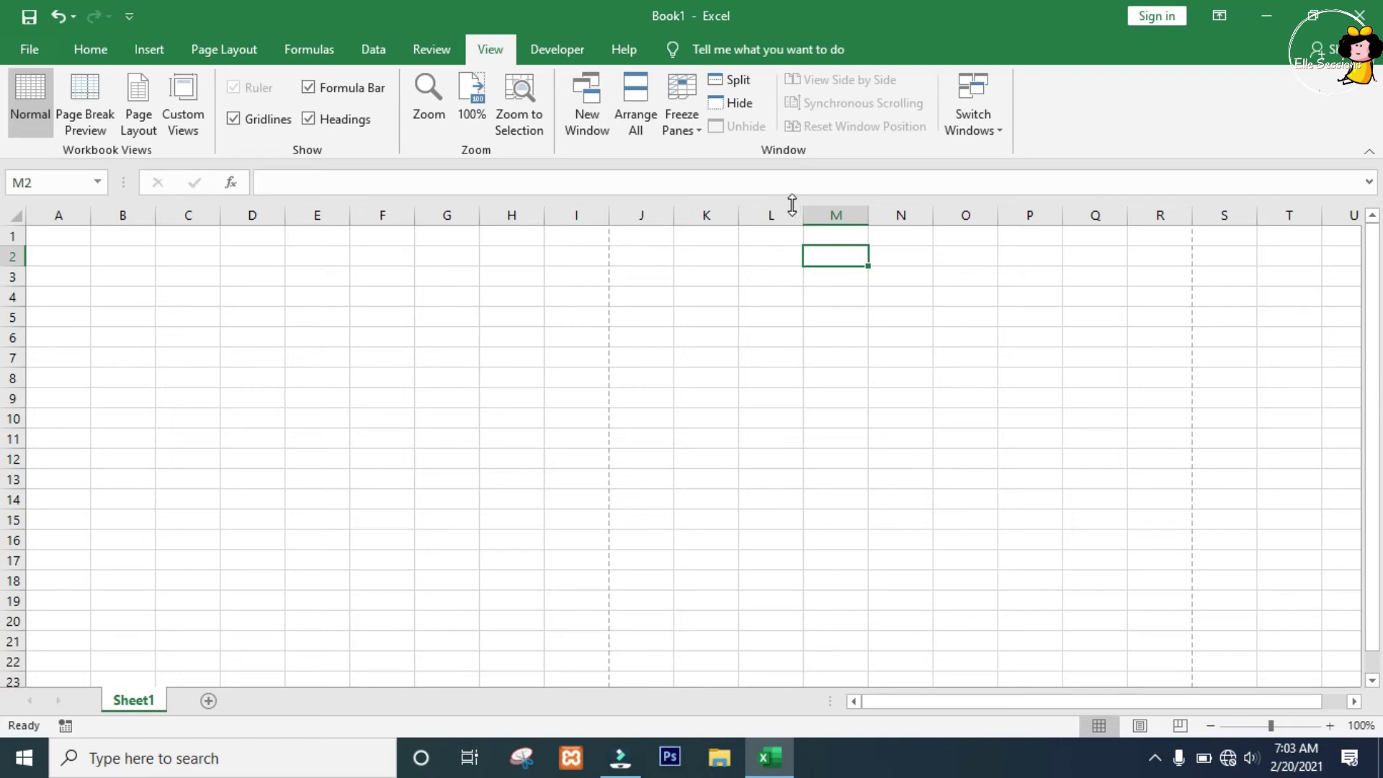
click(564, 47)
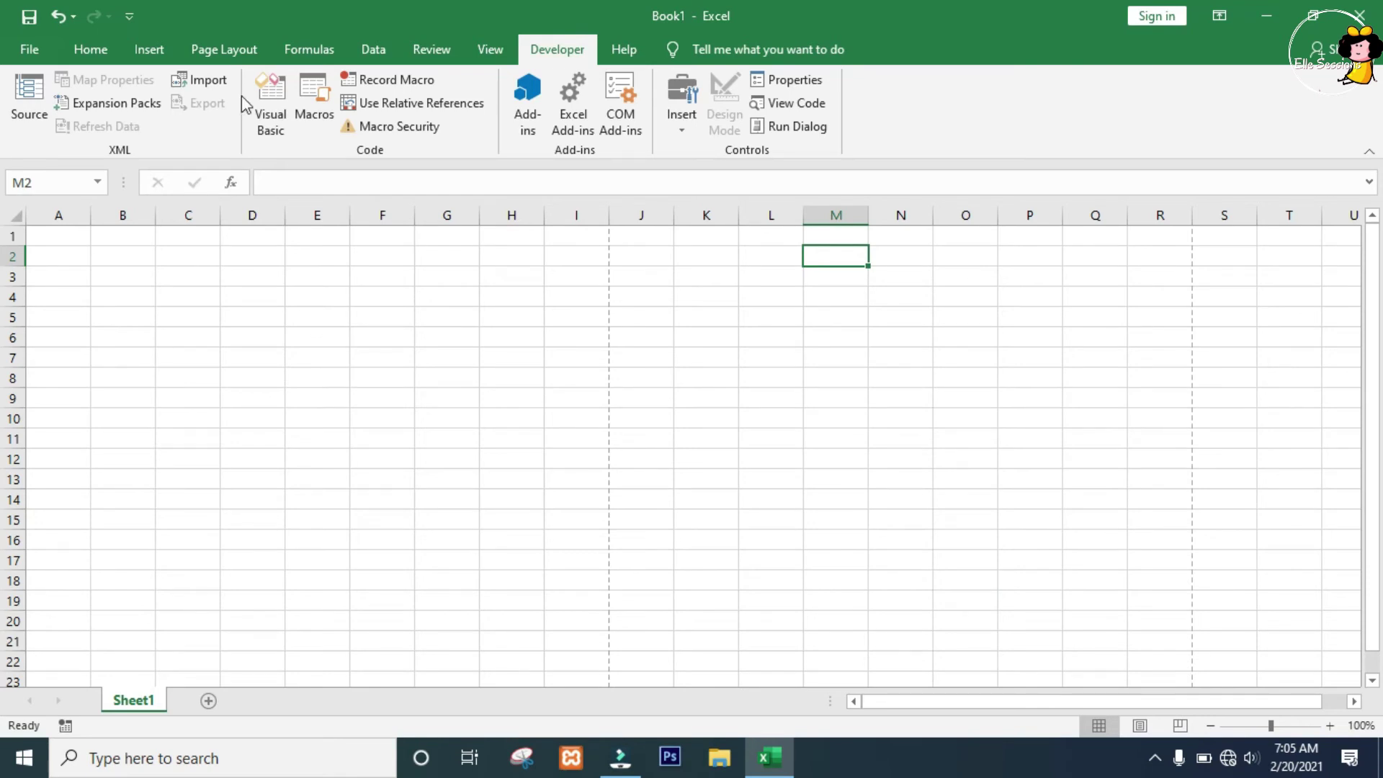
- In Excel Options, Customize Ribbon, uncheck Developer in the main tabs and collapse its node
click(28, 50)
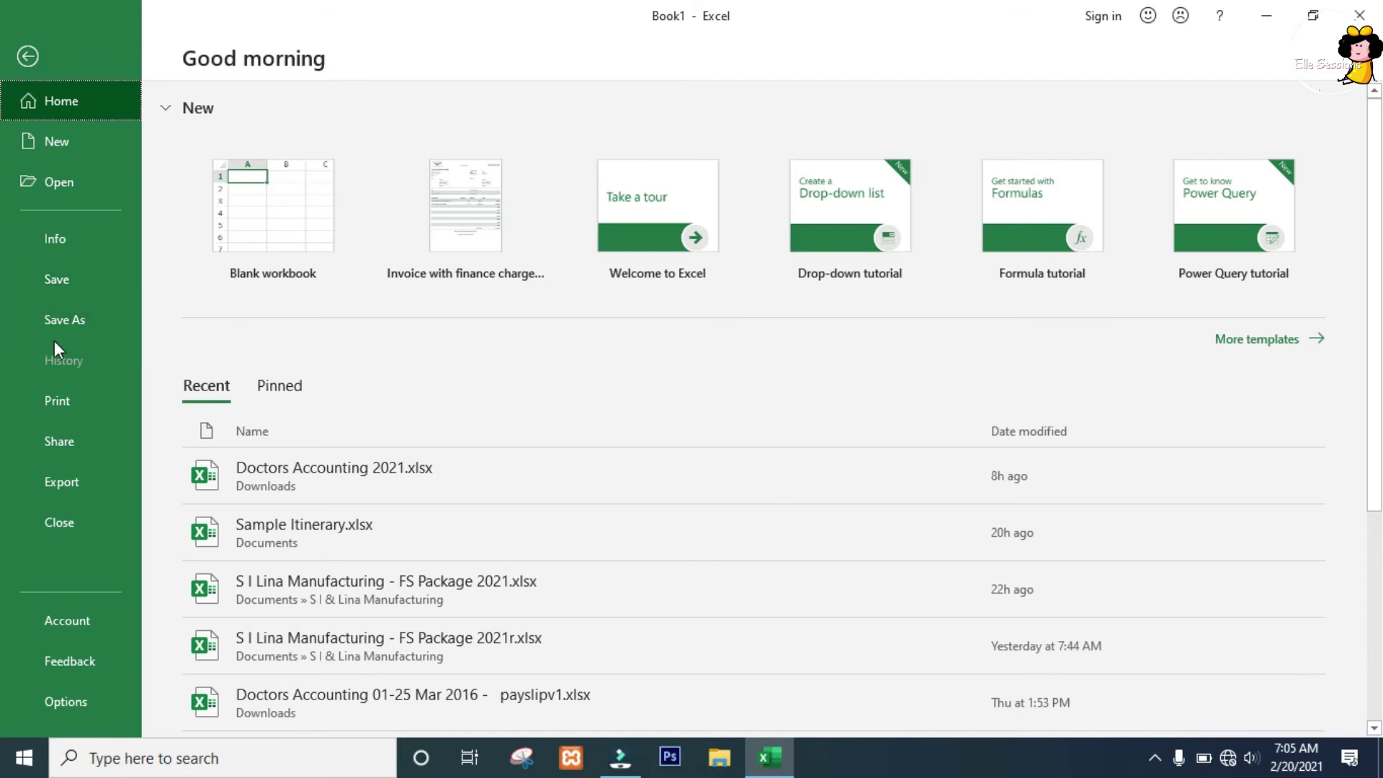
click(62, 702)
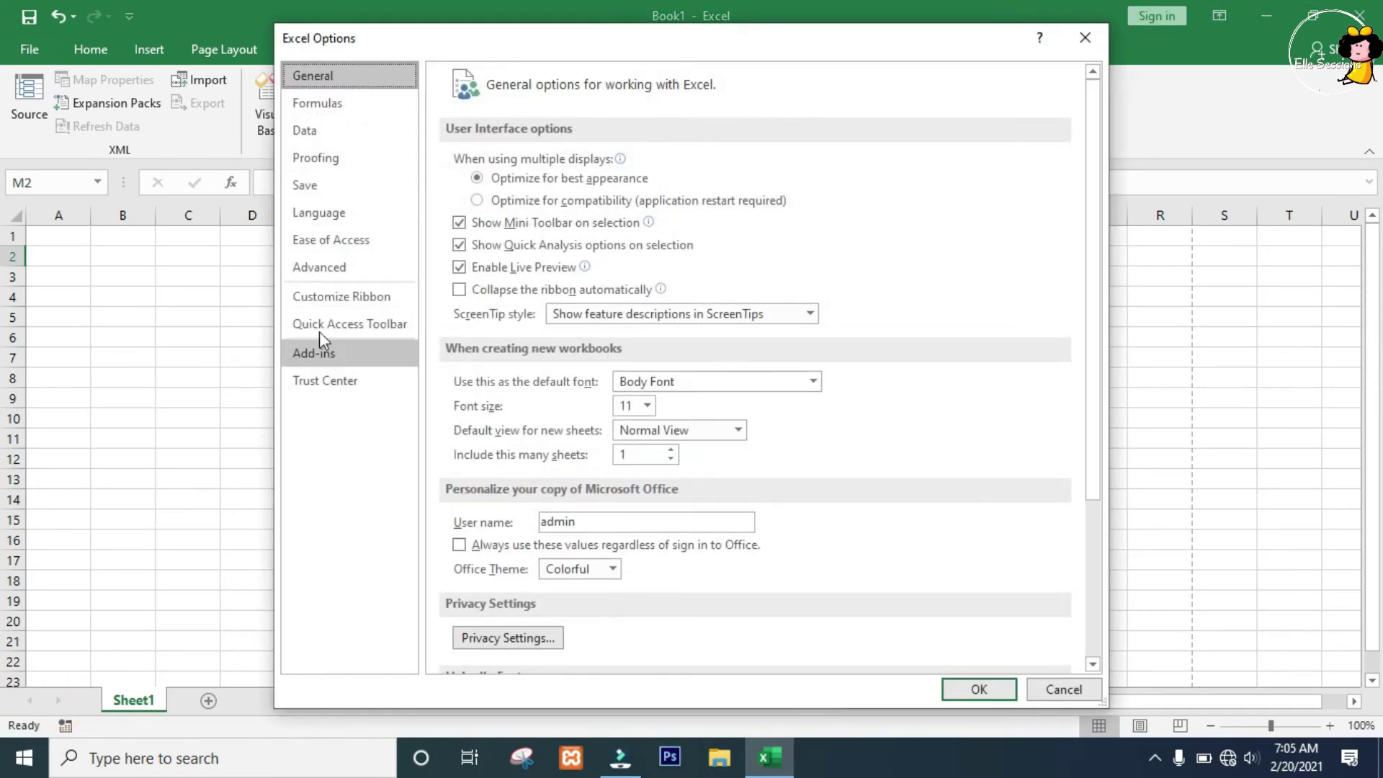
click(346, 296)
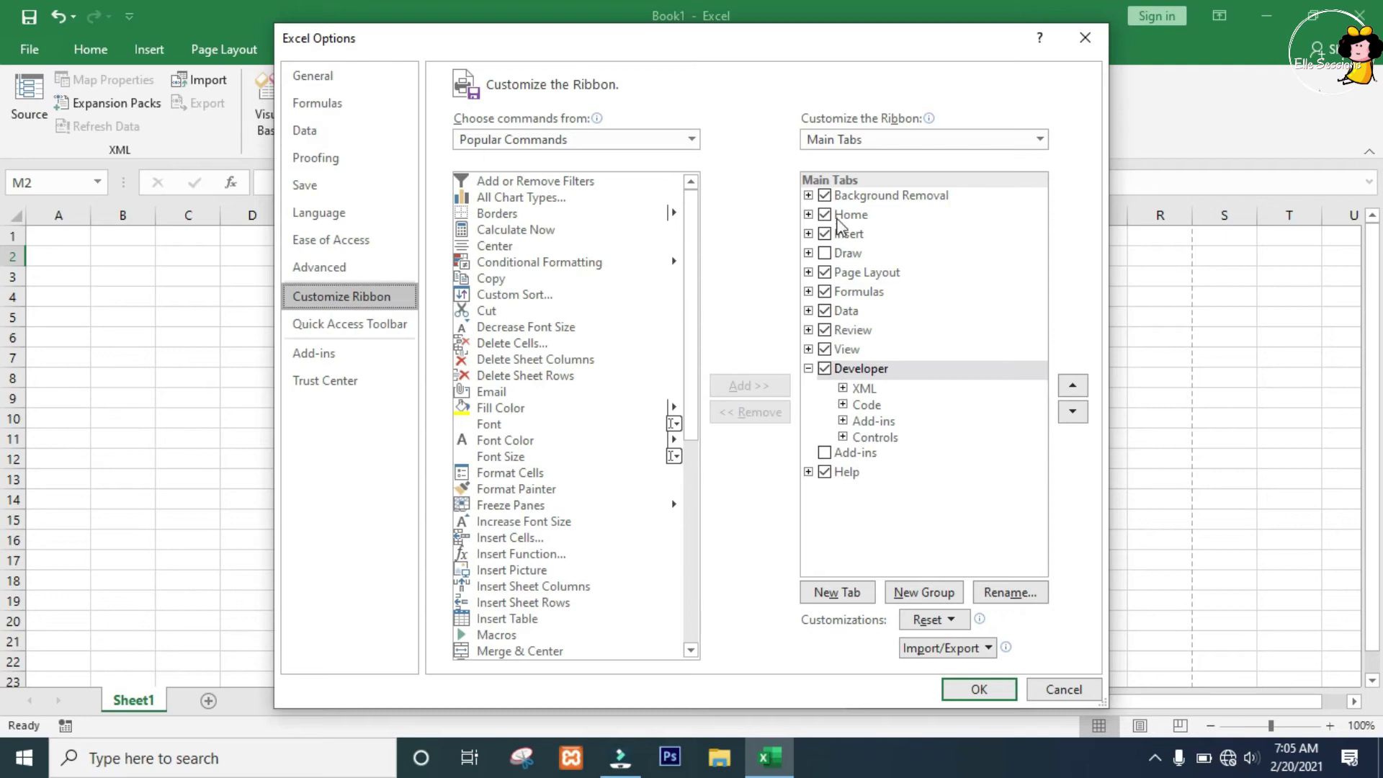
click(823, 370)
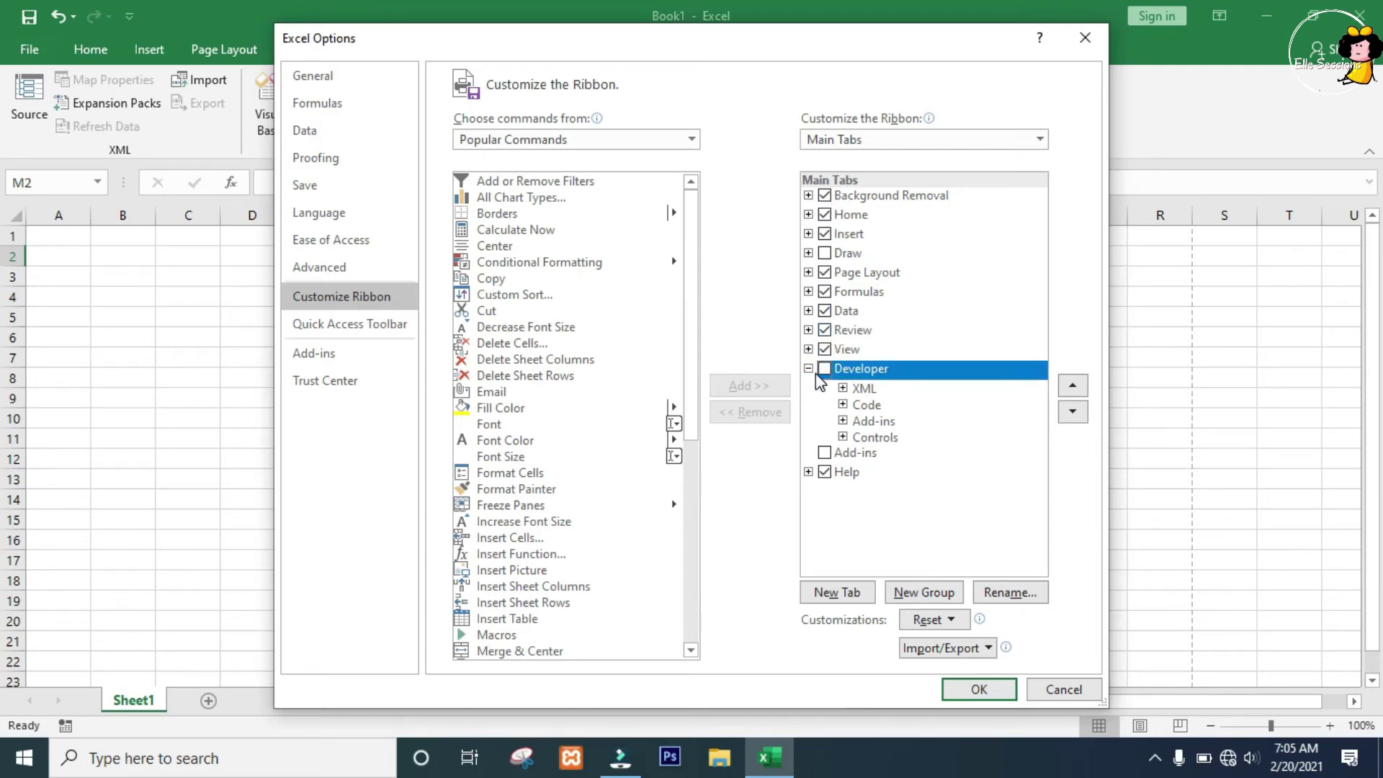
click(808, 368)
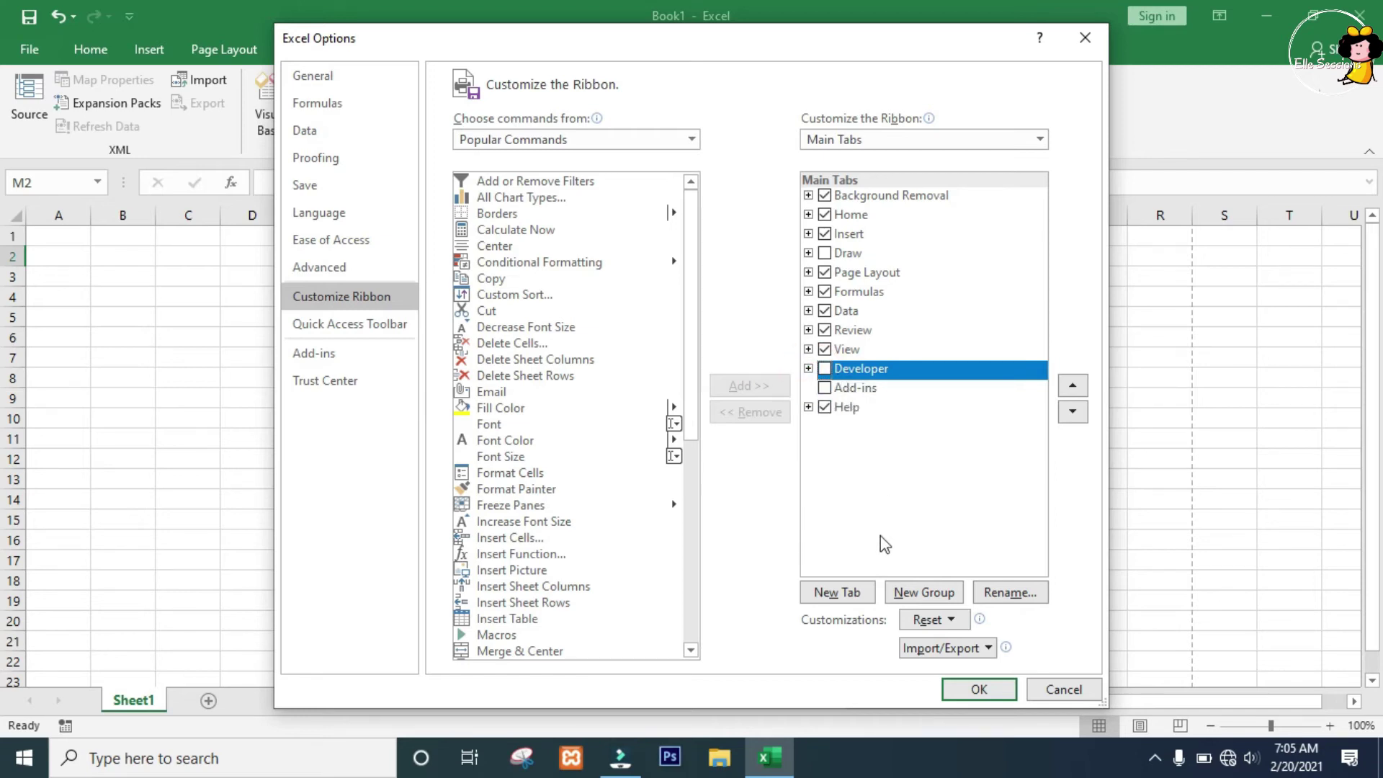
- Apply the Options change to remove Developer, select G1 and F2, then show the Help tab
click(984, 685)
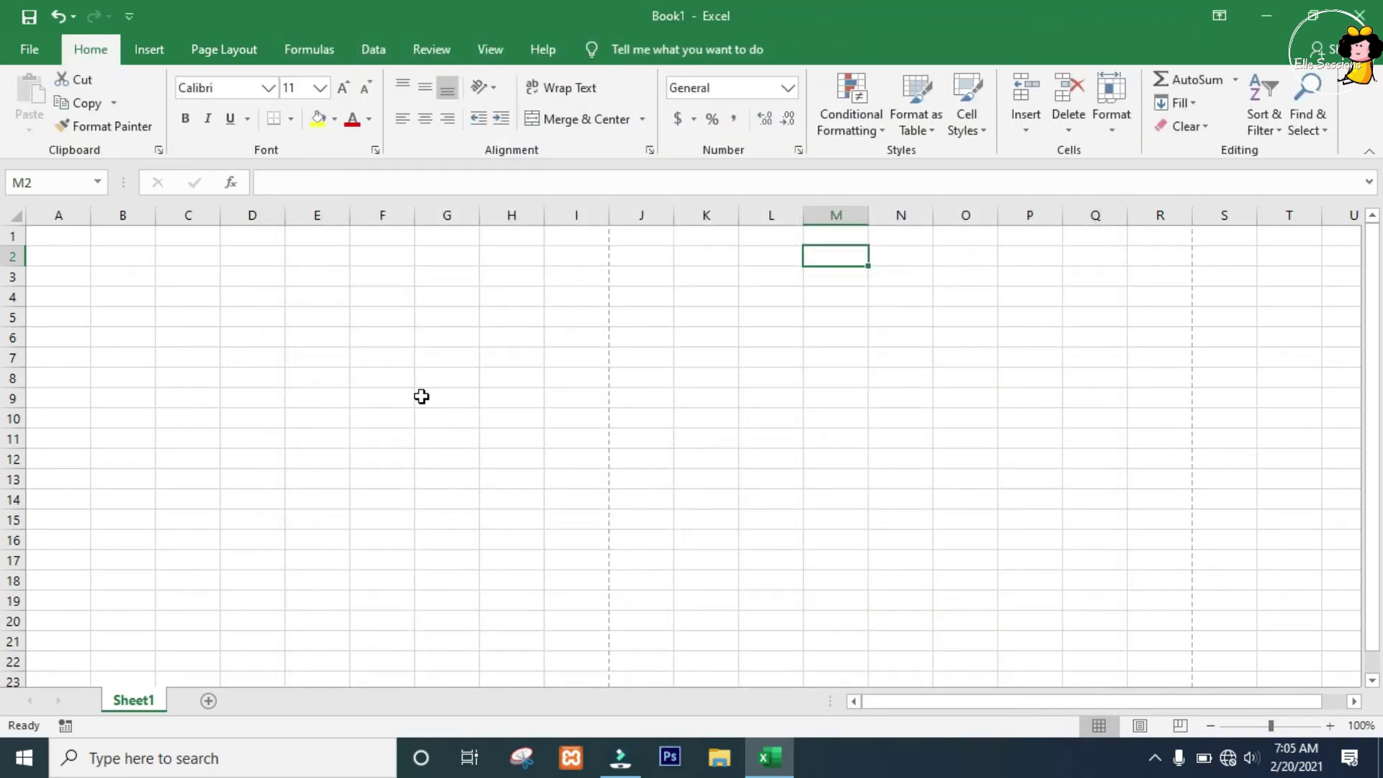
click(418, 231)
click(369, 257)
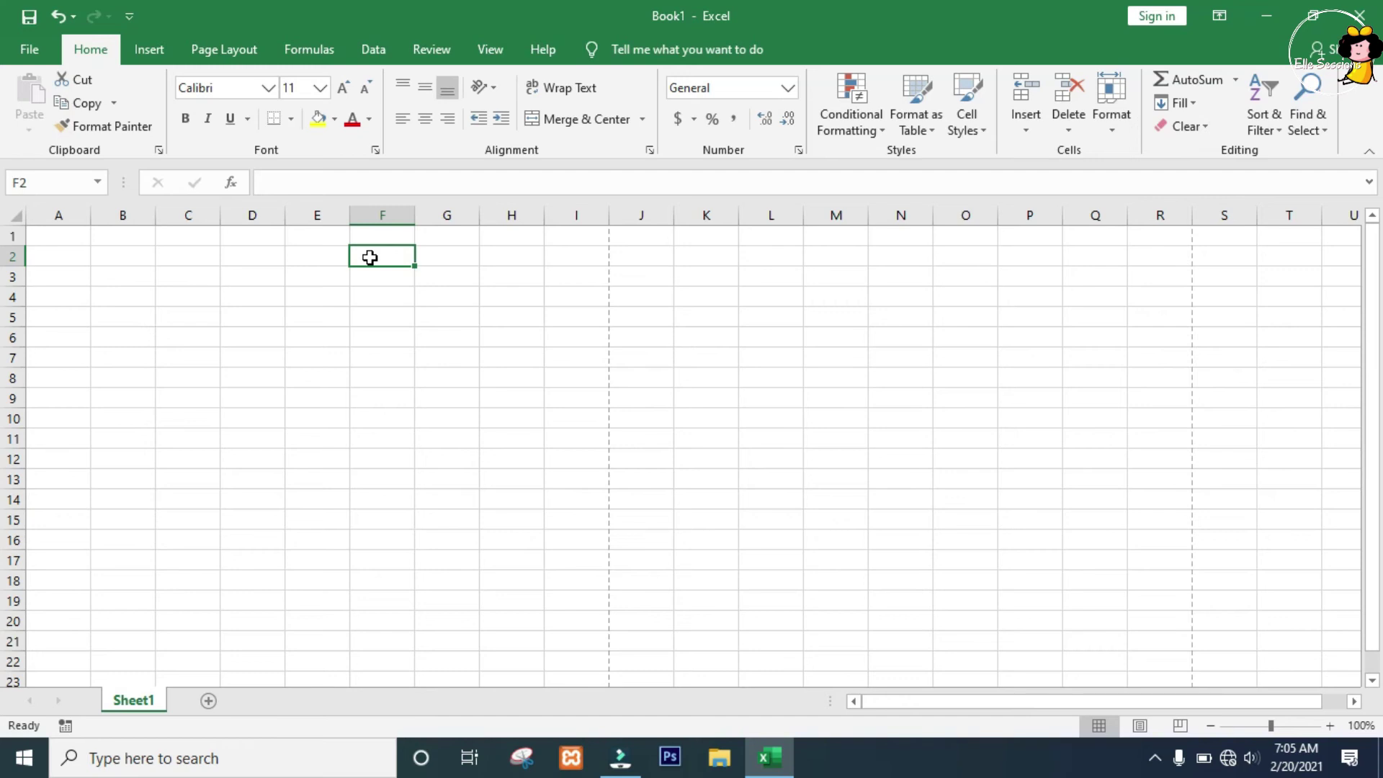
click(545, 51)
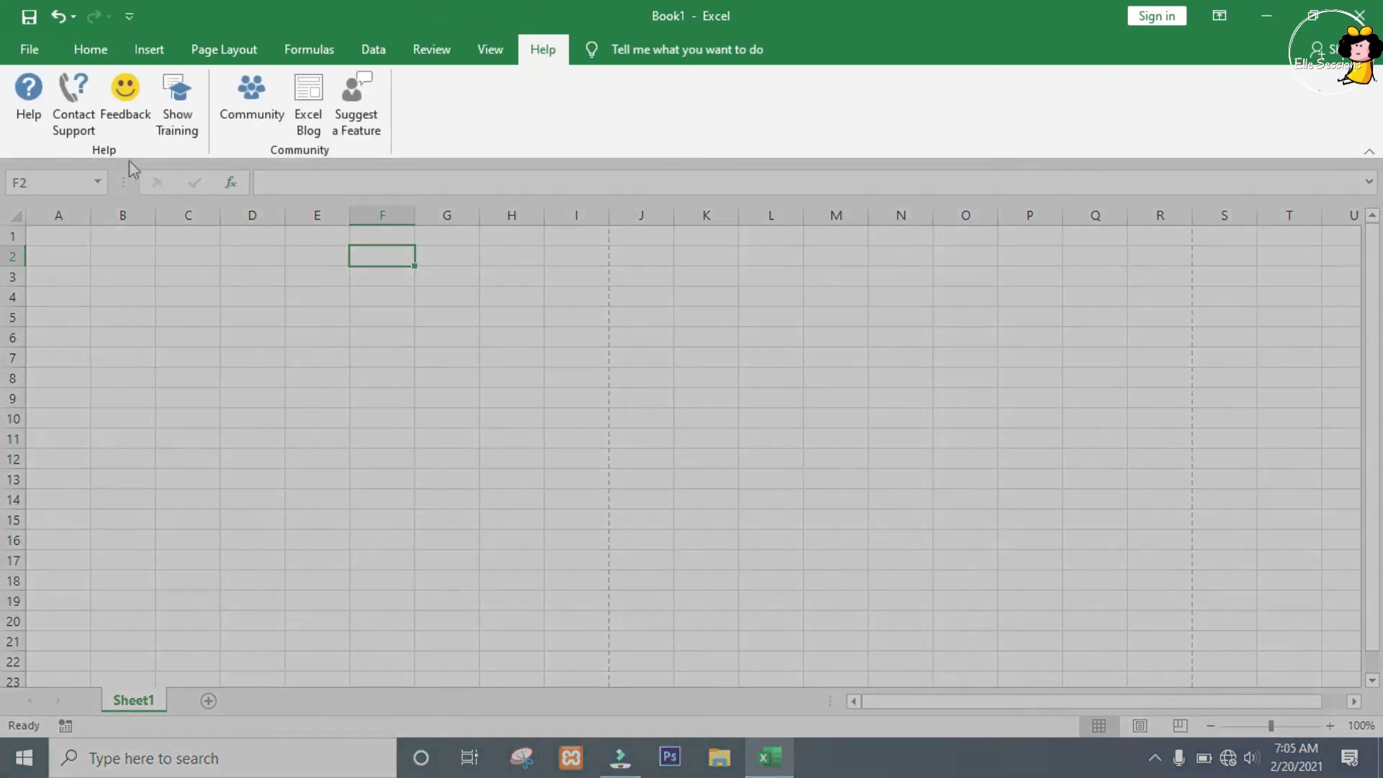
- From A1, jump to the last column and select the entire column XFD
click(123, 147)
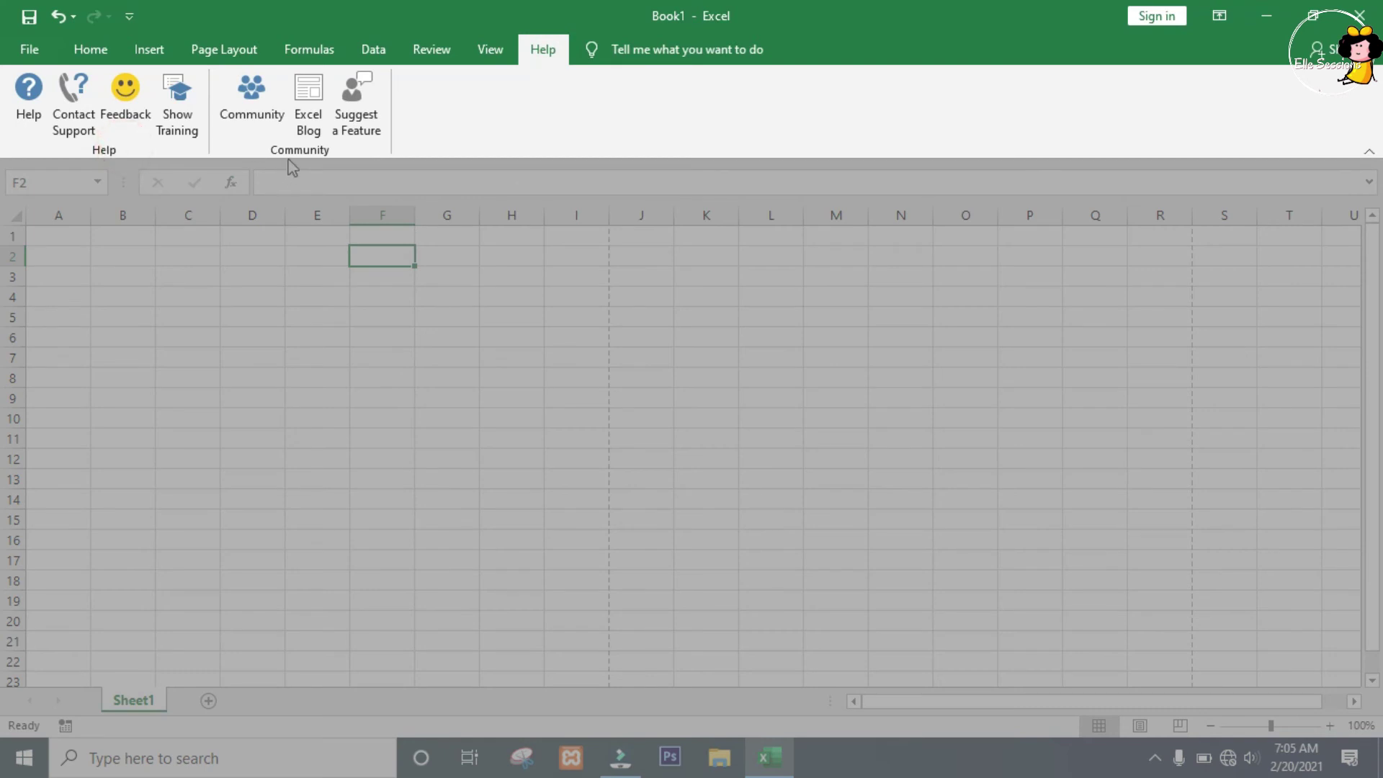
click(290, 163)
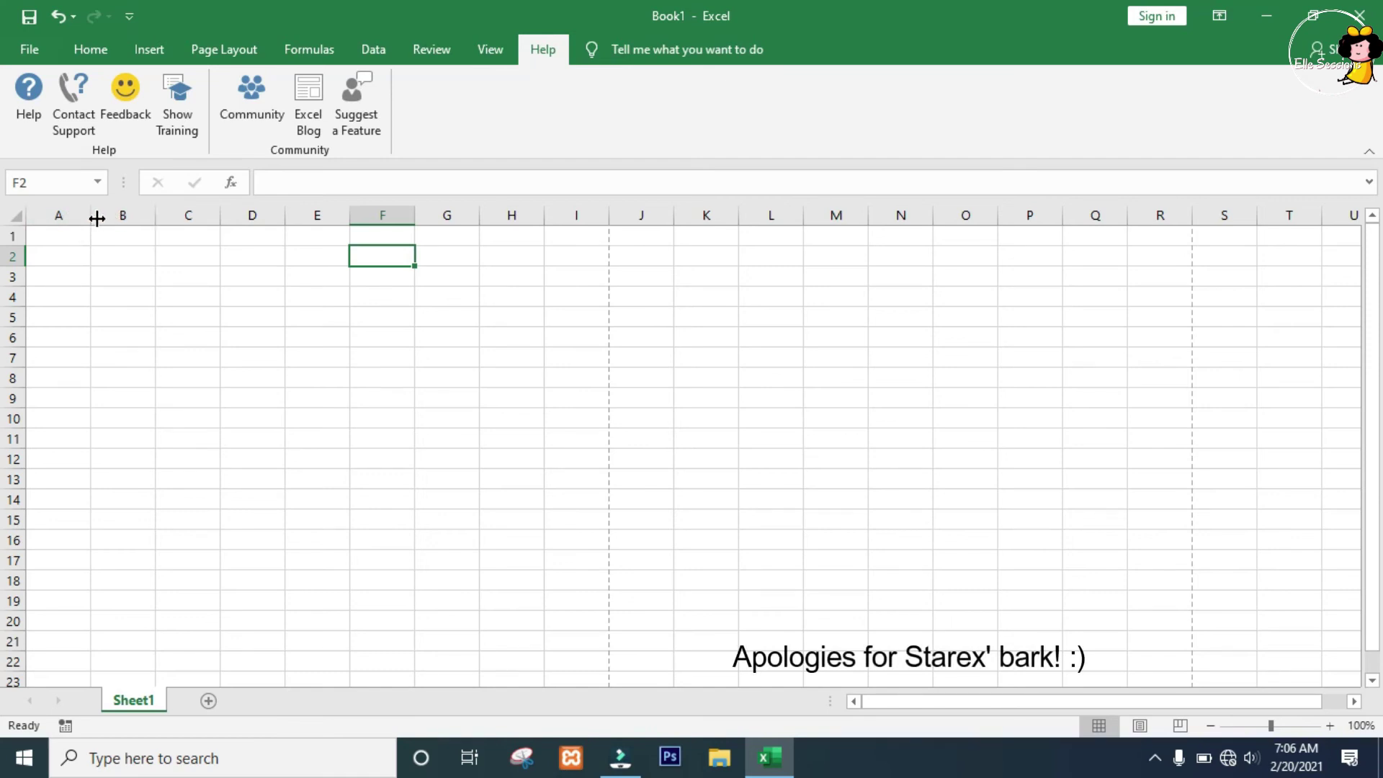
click(57, 238)
key(ctrl+Right)
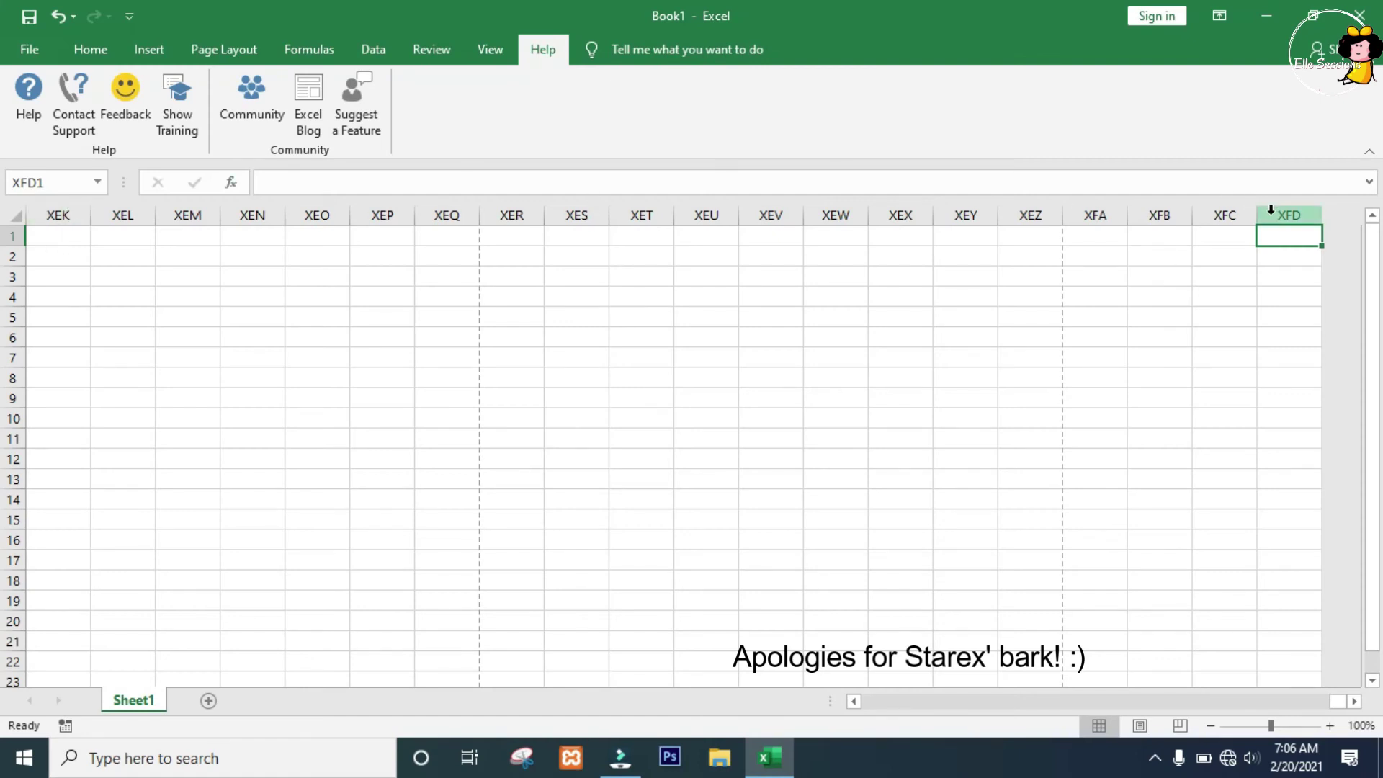
click(1271, 209)
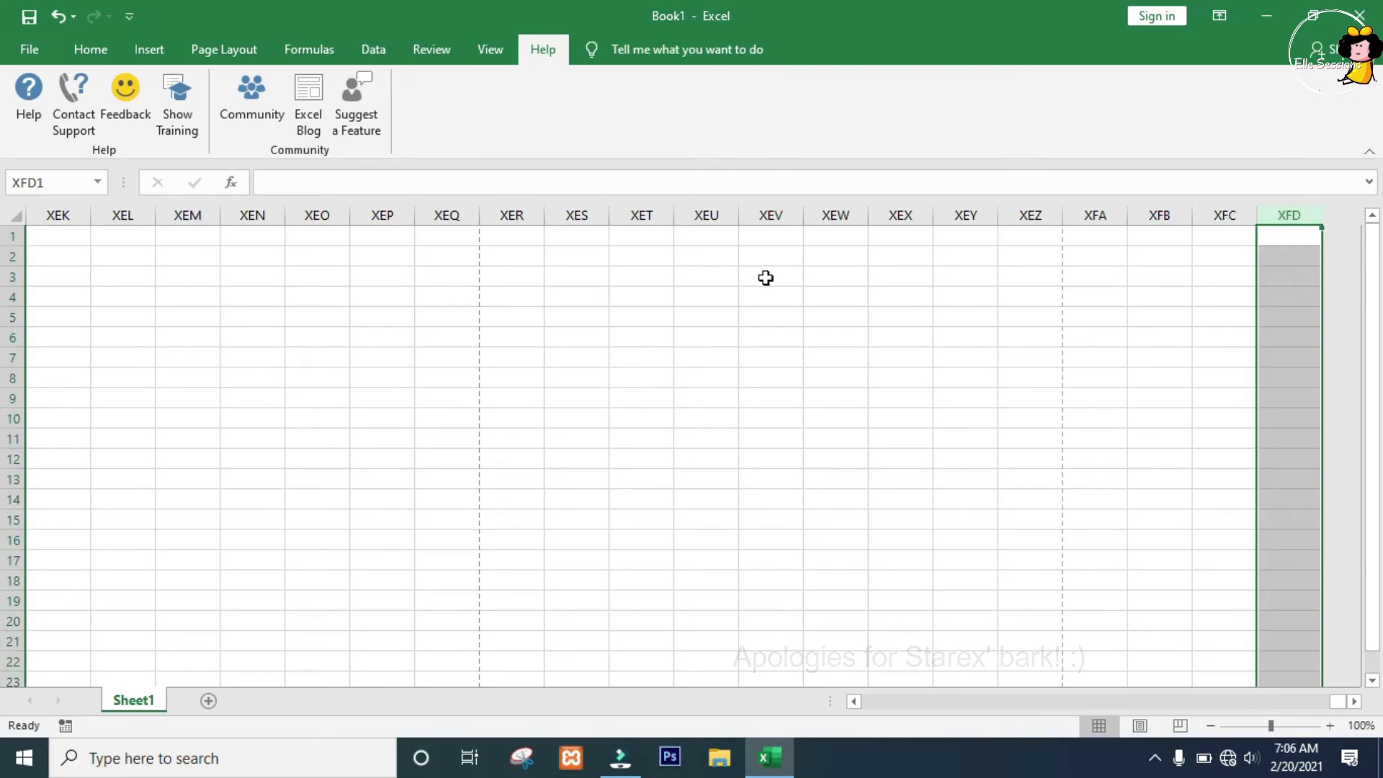
- Return to A1, jump down to the last row 1,048,576, and back to the top
click(37, 234)
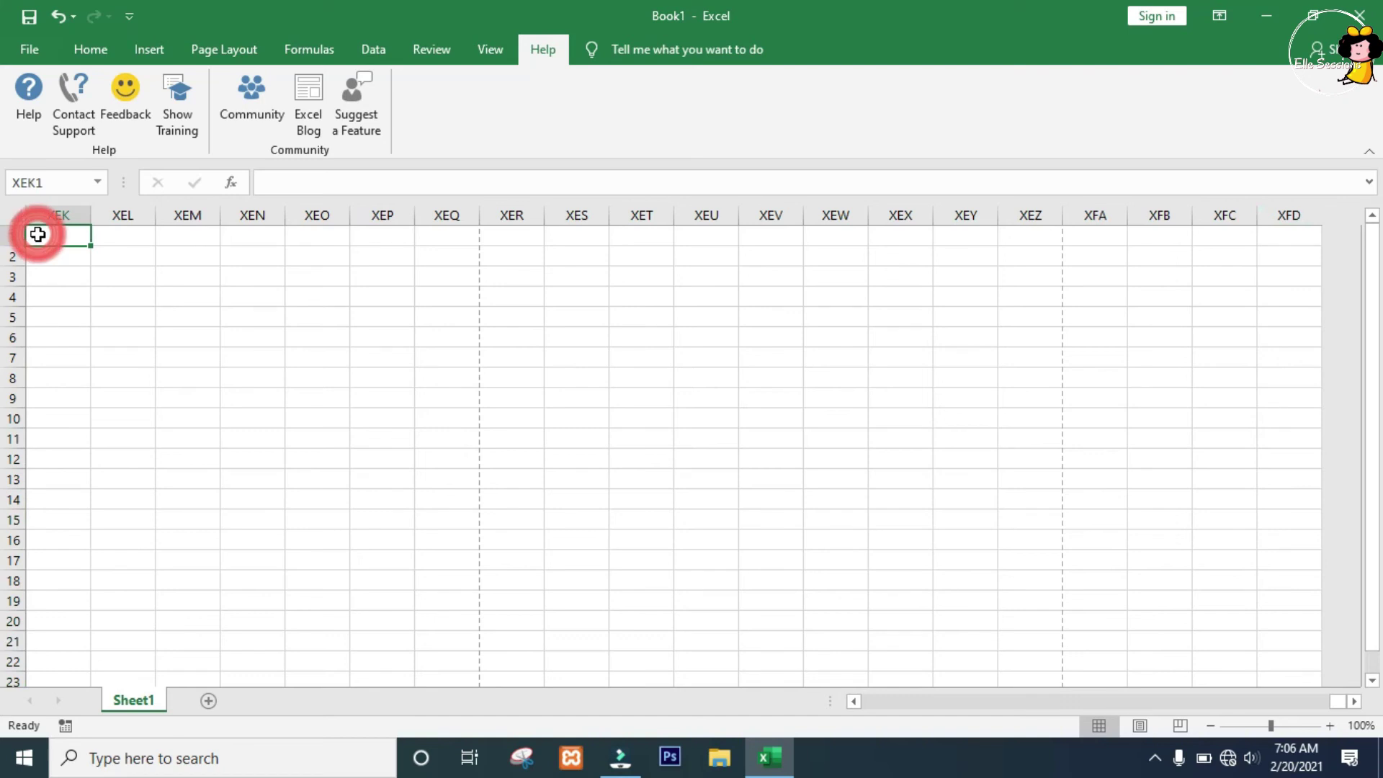
key(ctrl+Home)
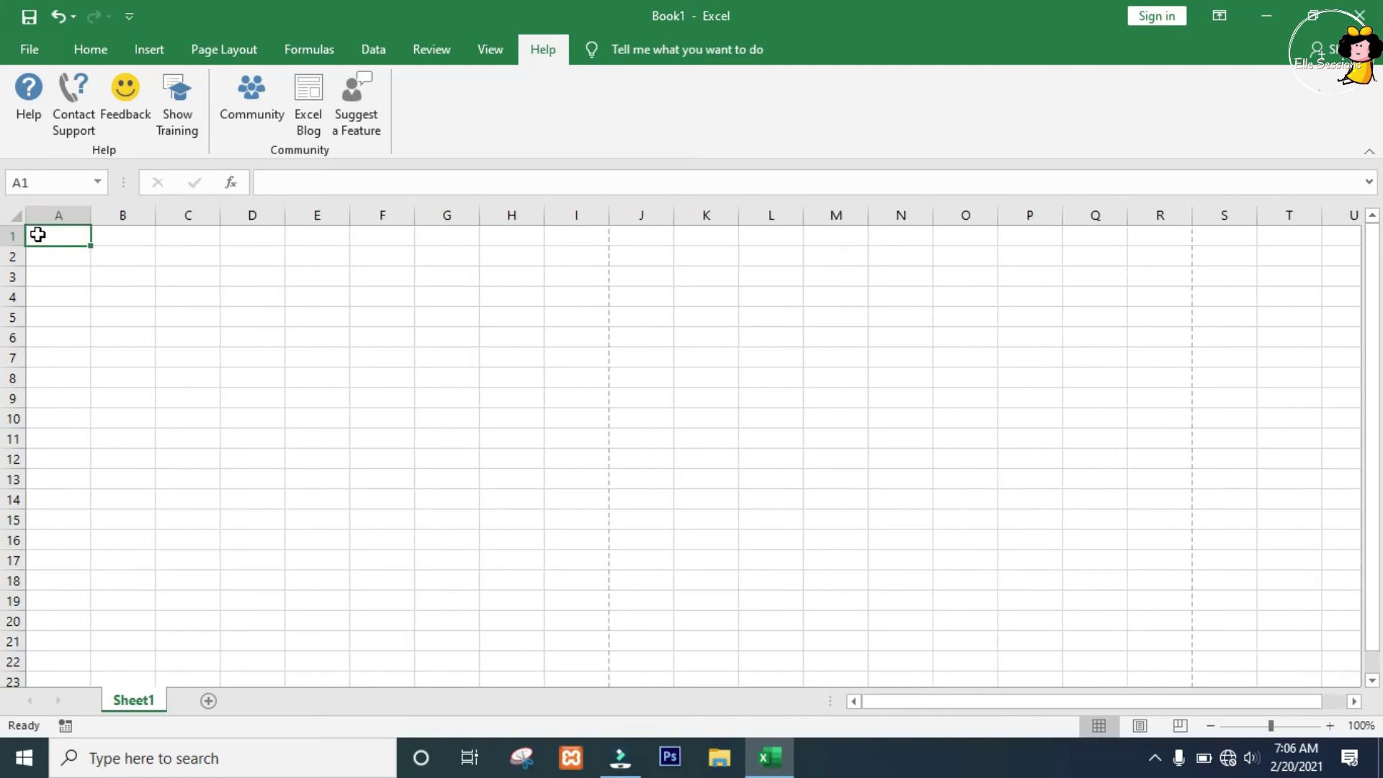
key(ctrl+Down)
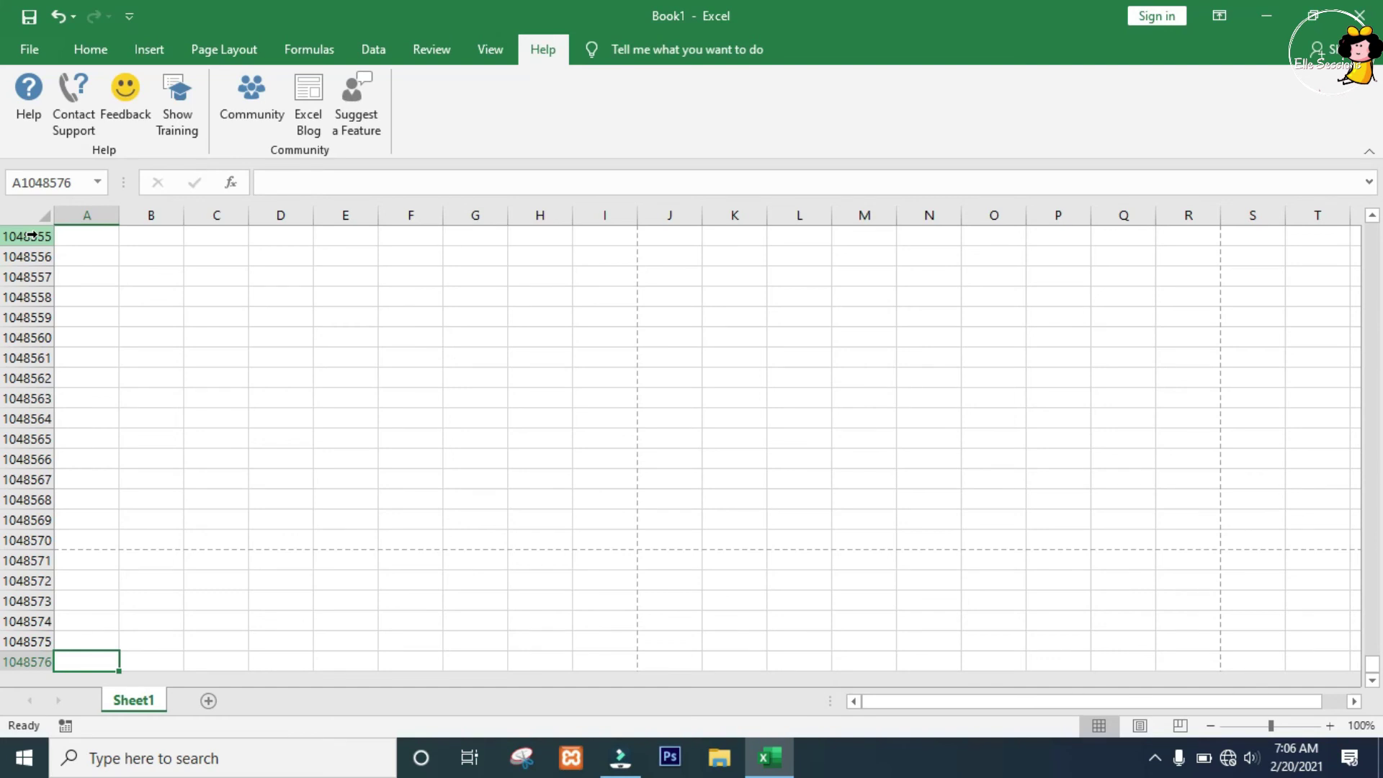
key(ctrl+Up)
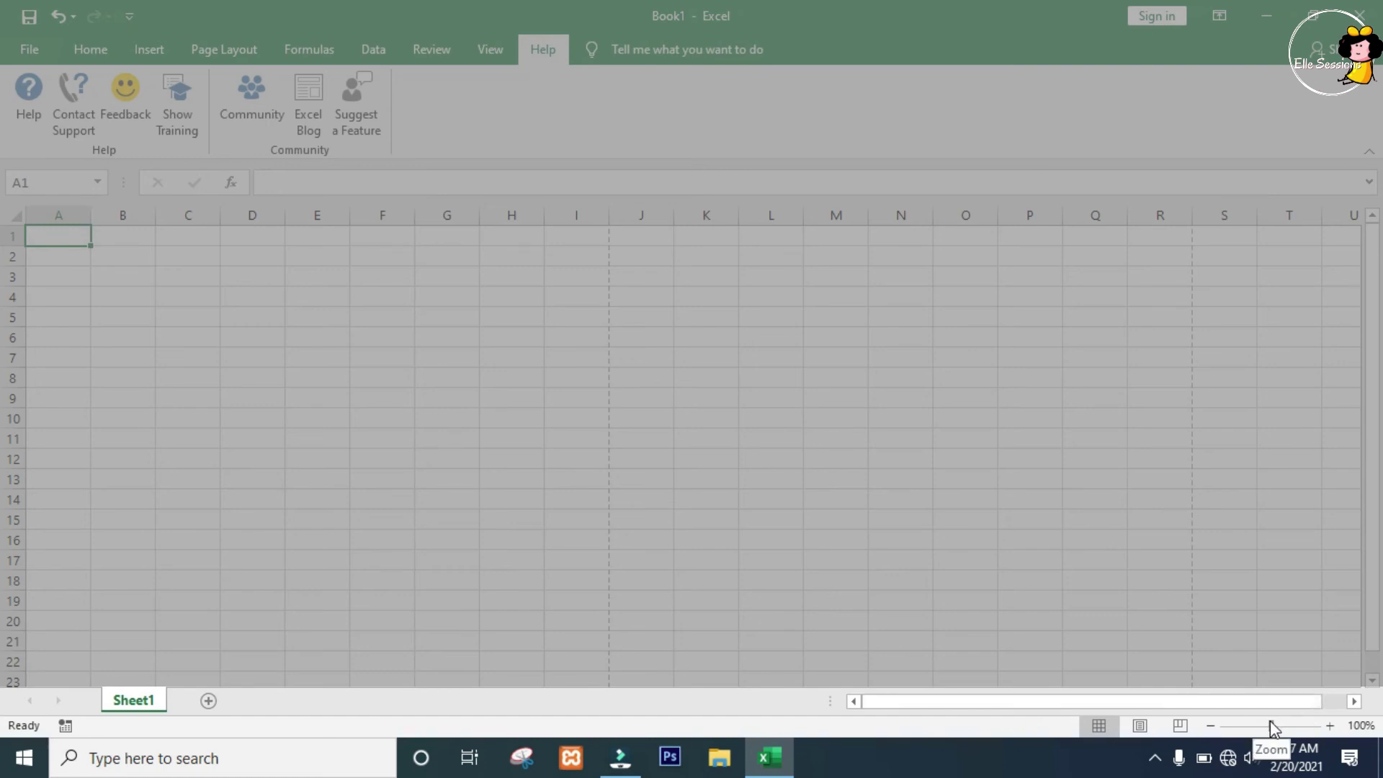
- Drag the zoom slider to zoom the sheet in and back out
mouse_move(1271, 722)
mouse_down()
mouse_move(1287, 724)
mouse_move(1269, 725)
mouse_up()
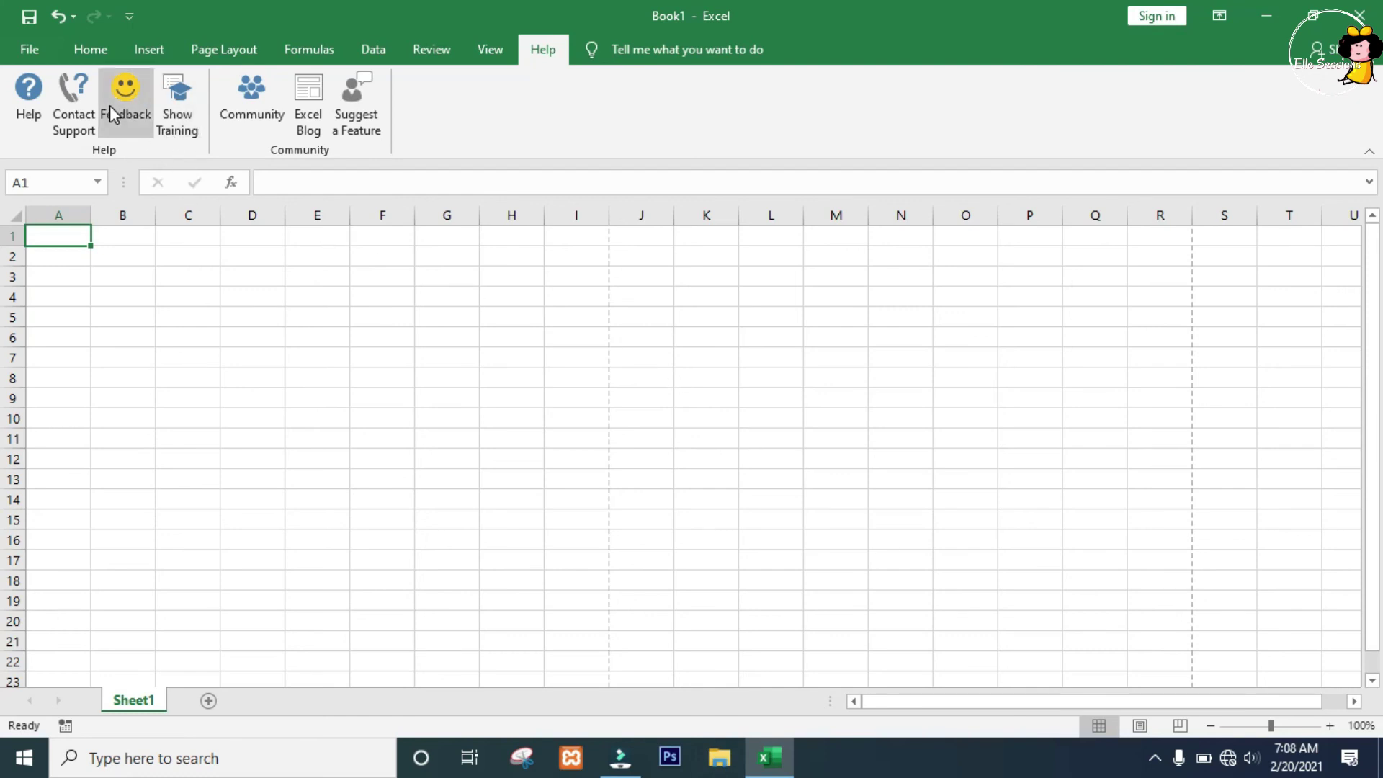
- Open Sample Itinerary.xlsx from the recent workbooks and switch to Sheet1
click(35, 49)
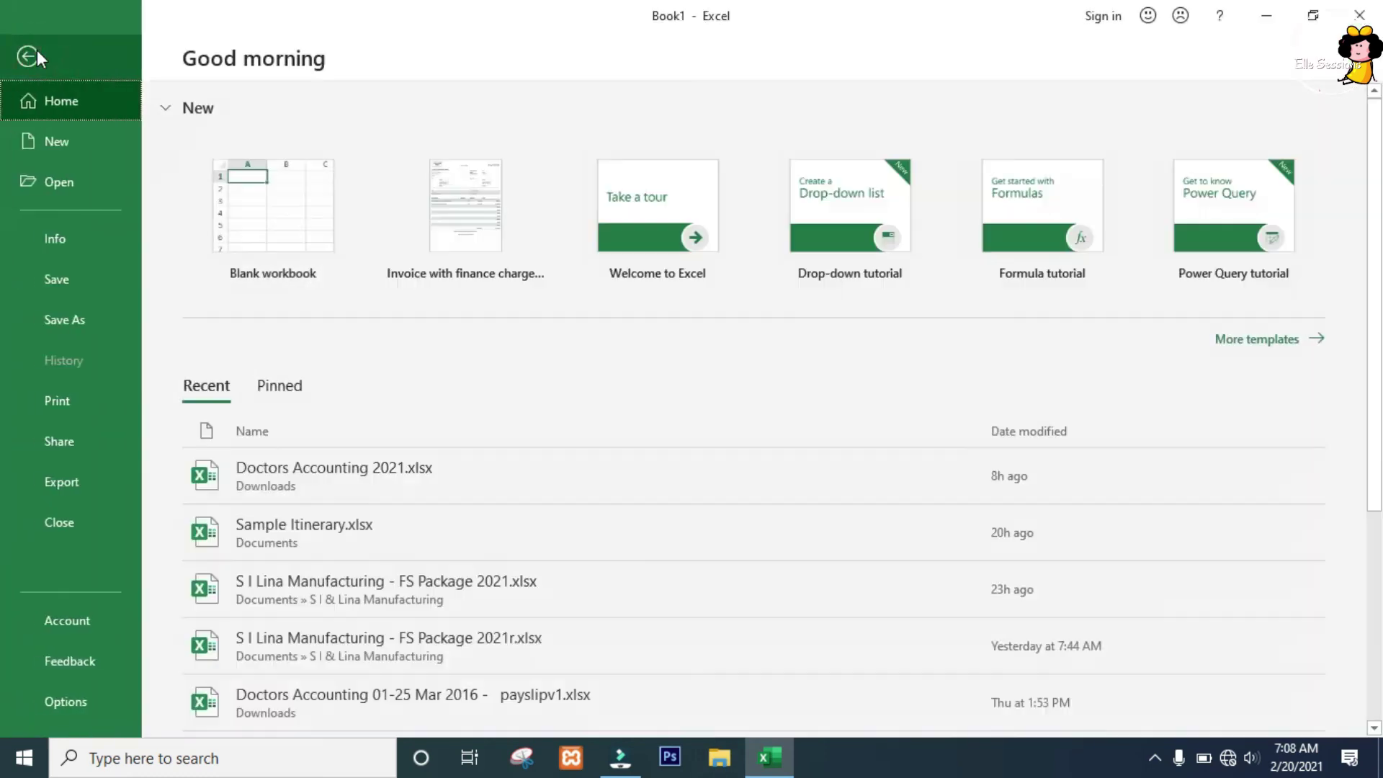
click(347, 537)
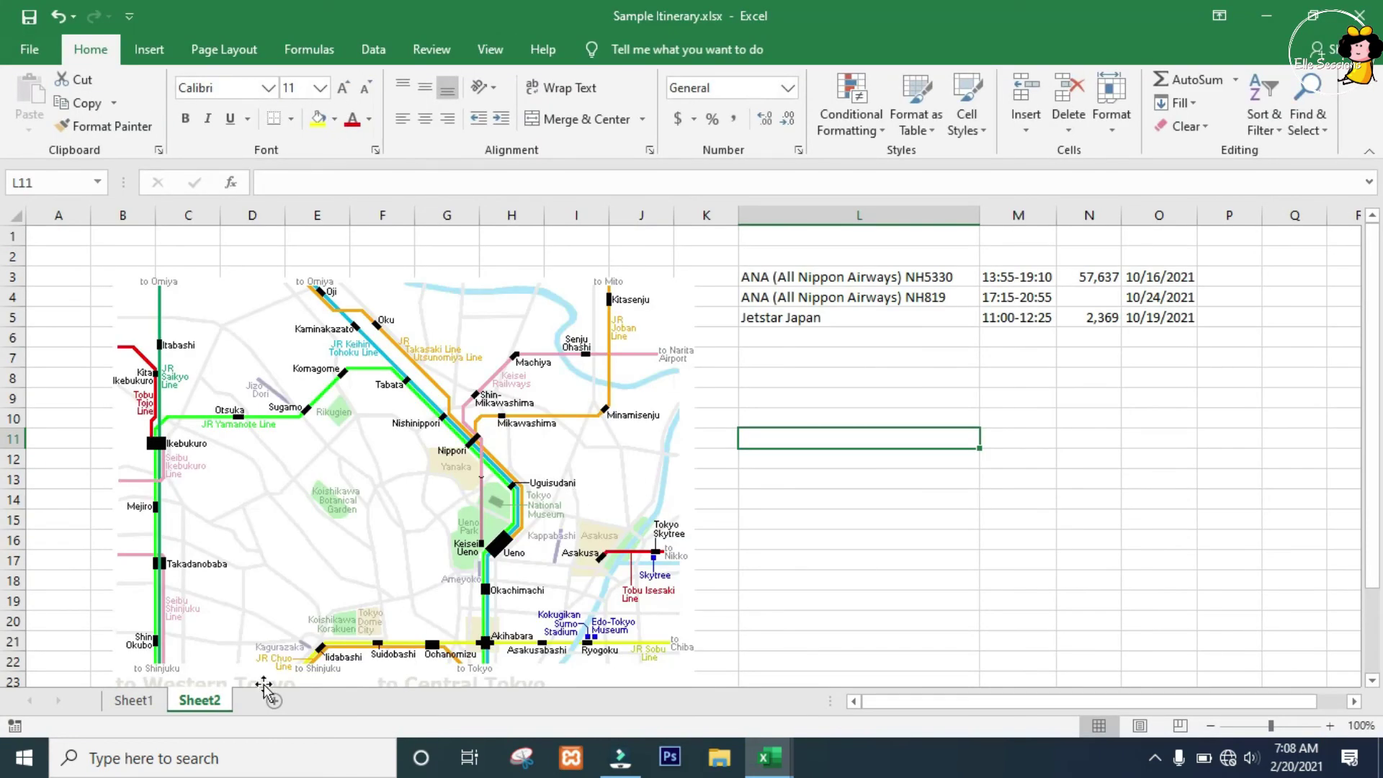
click(134, 700)
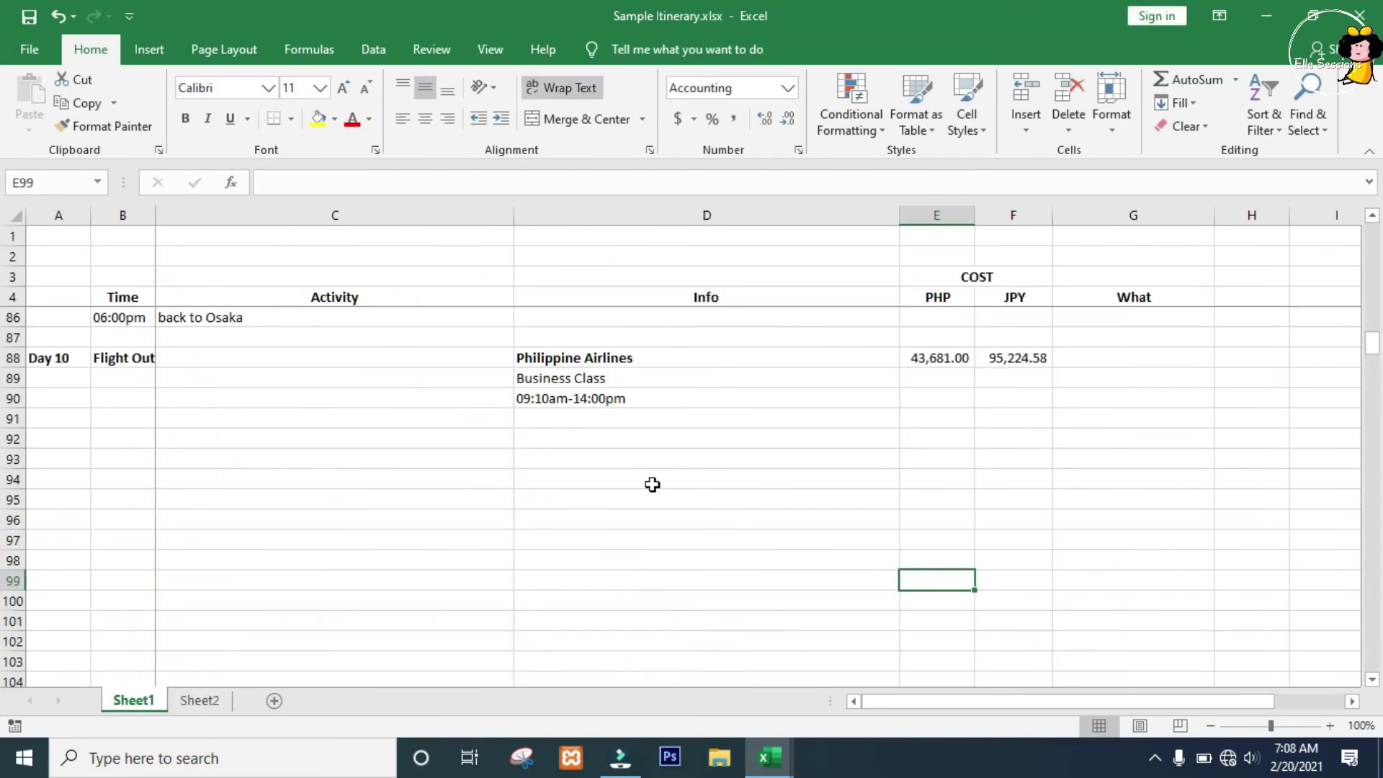
- Select the four costs in I57:I60 to read their 455,137.61 sum
click(823, 396)
click(1125, 414)
key(Right)
key(Right)
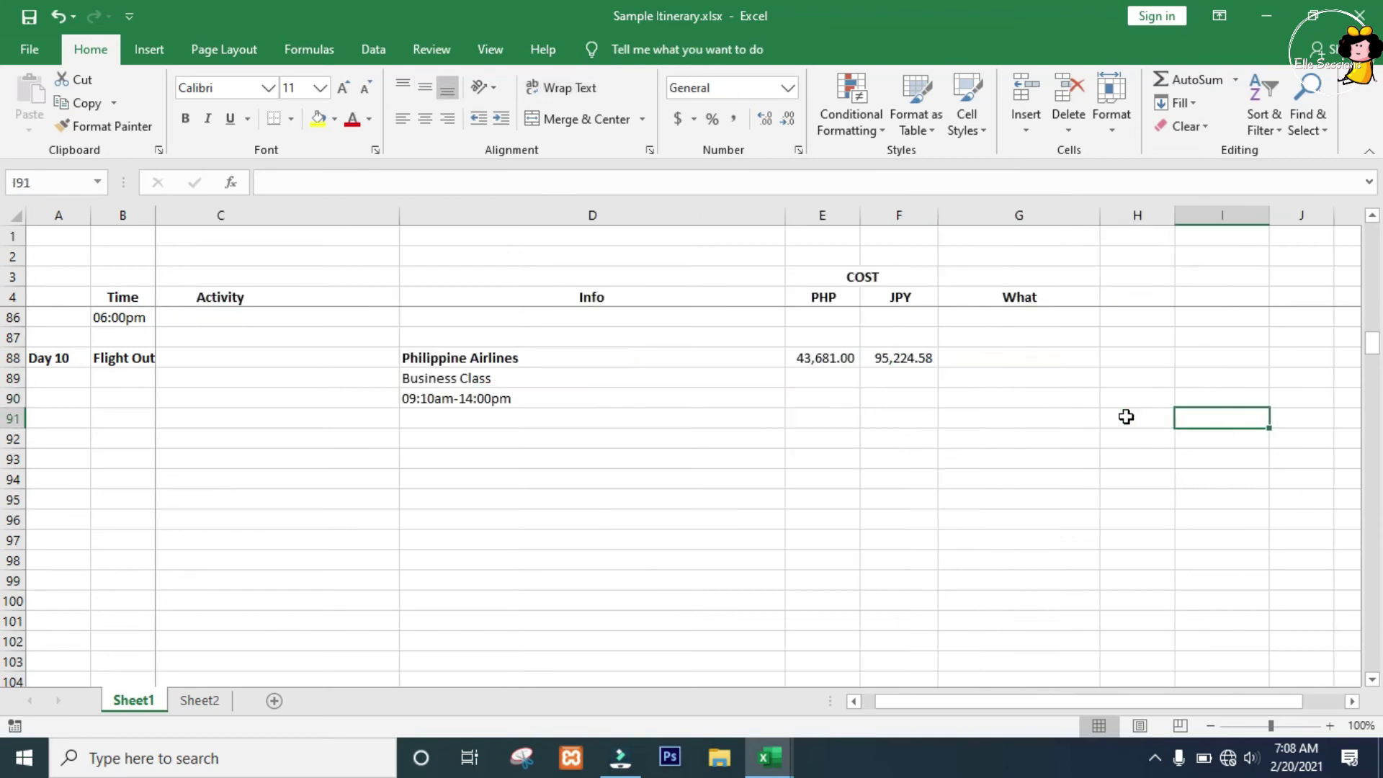
key(ctrl+Up)
key(Up)
key(Up)
key(Up)
key(Up)
key(Up)
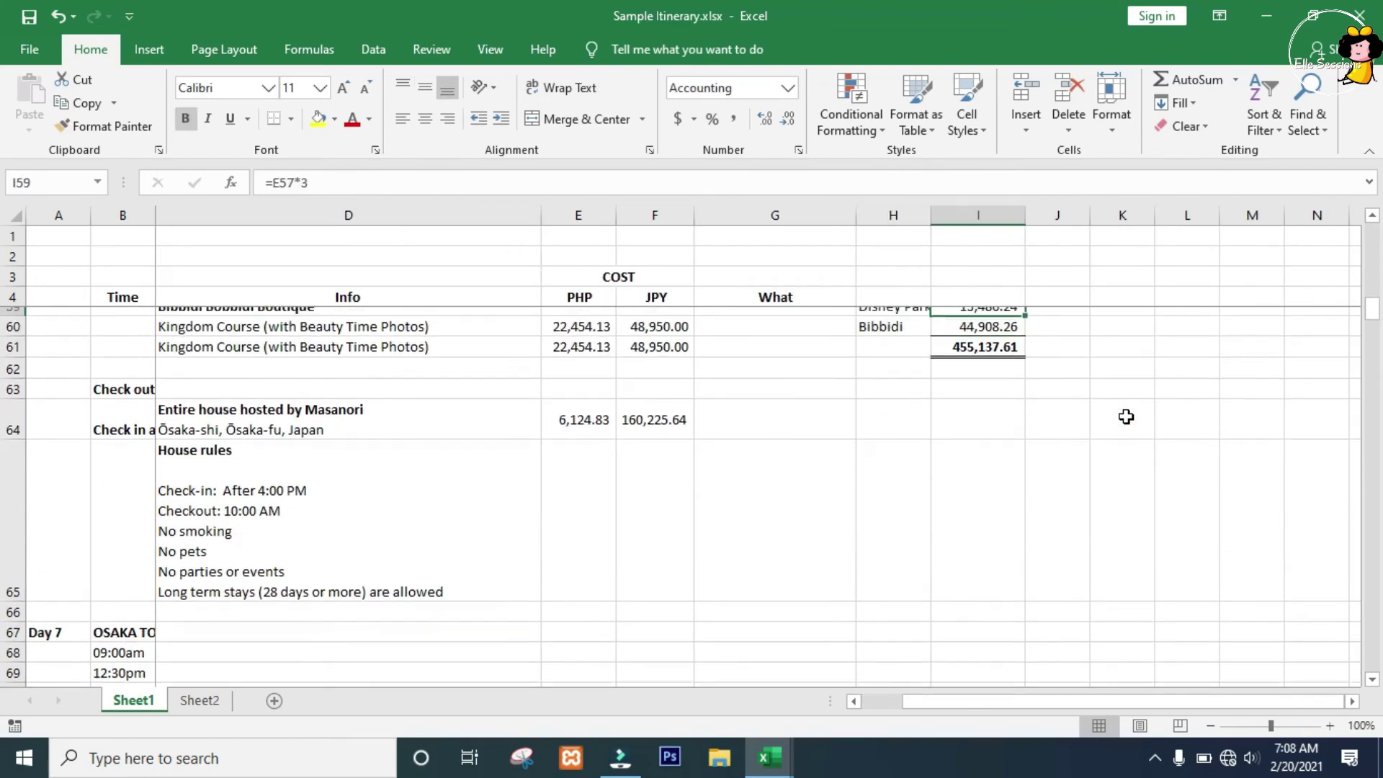
key(Down)
key(shift+Down)
key(shift+Down)
key(shift+Down)
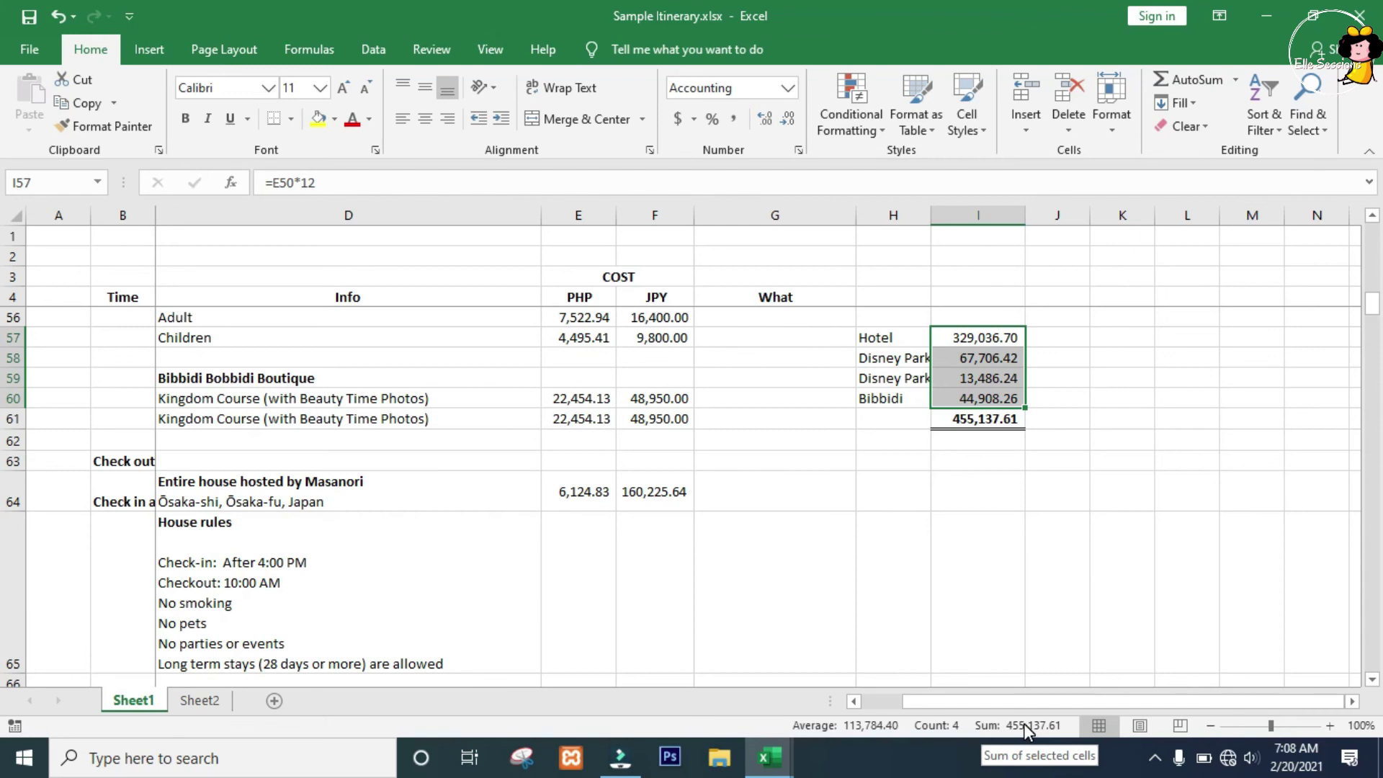
click(765, 553)
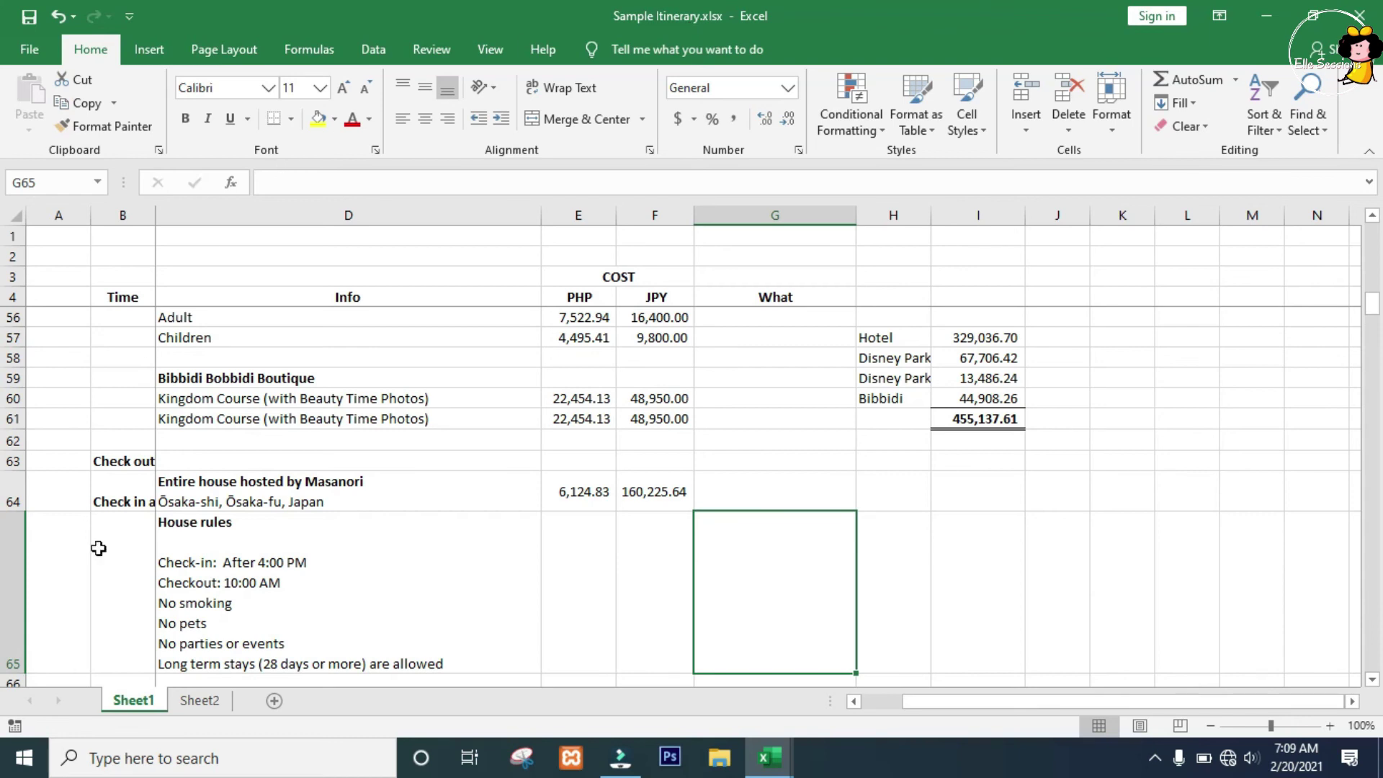
click(180, 711)
click(159, 713)
click(184, 712)
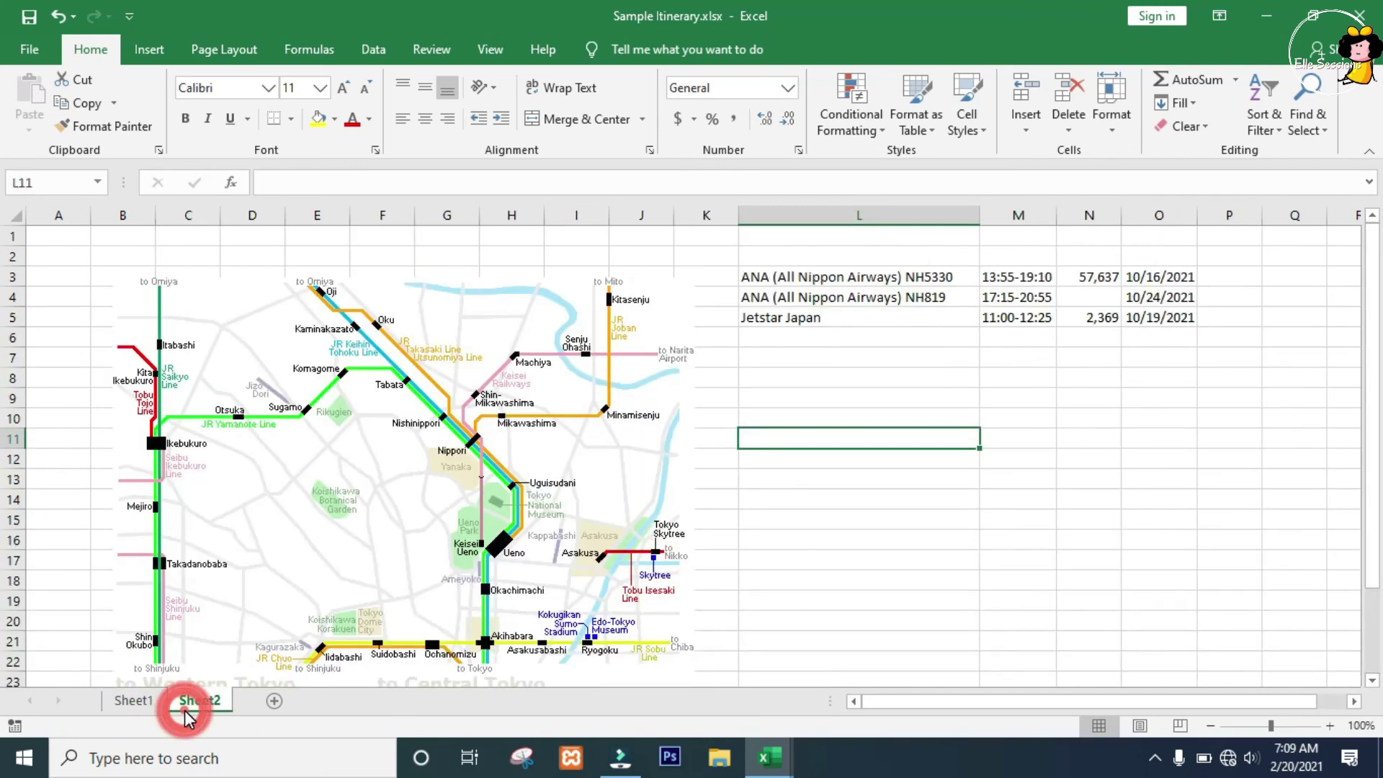
click(133, 702)
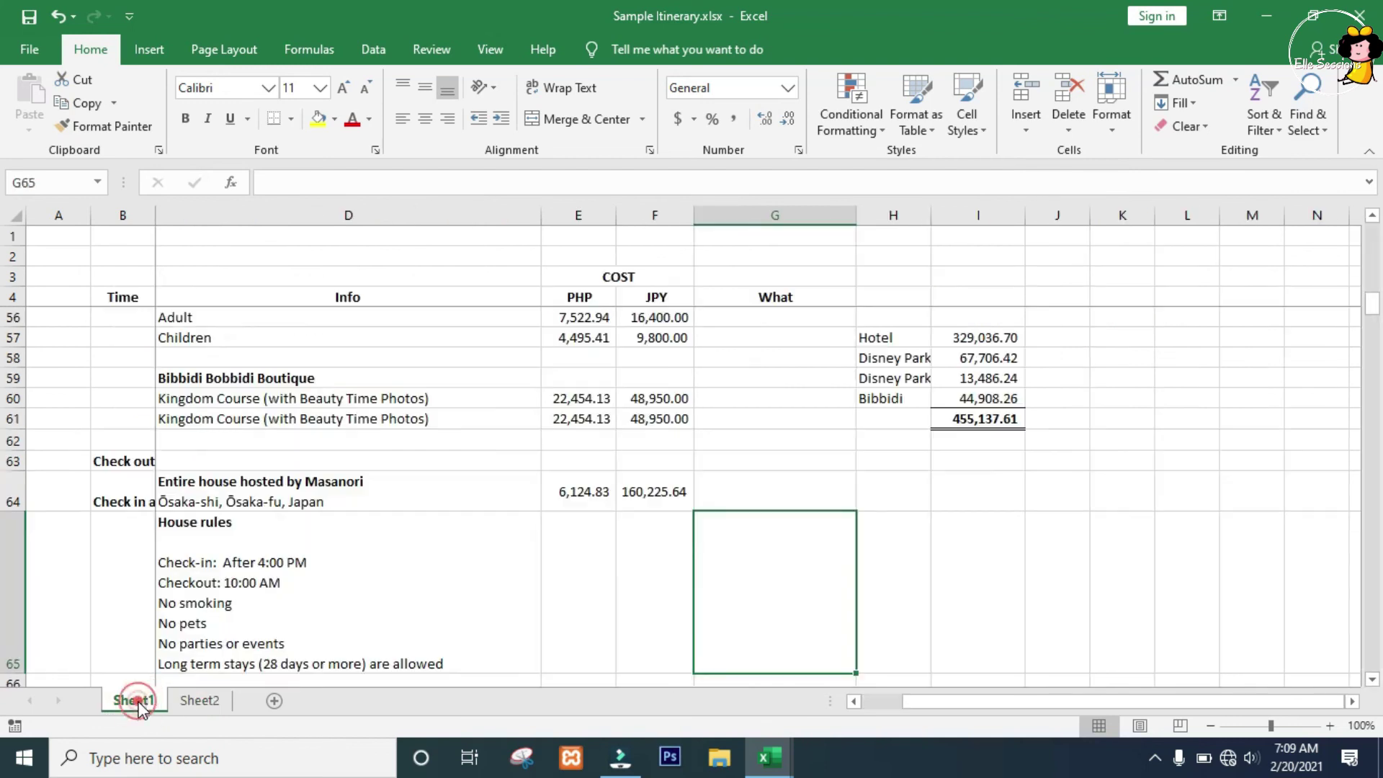
click(200, 702)
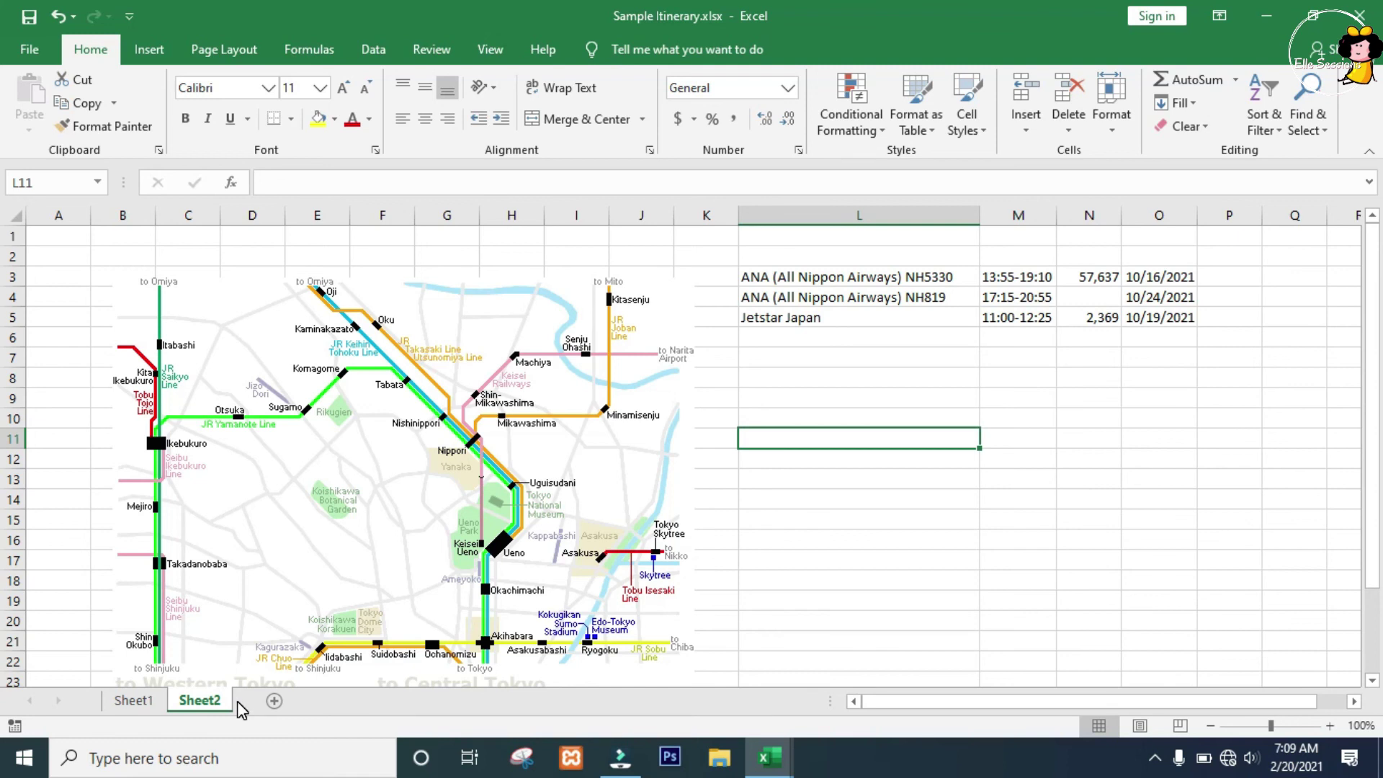
click(131, 698)
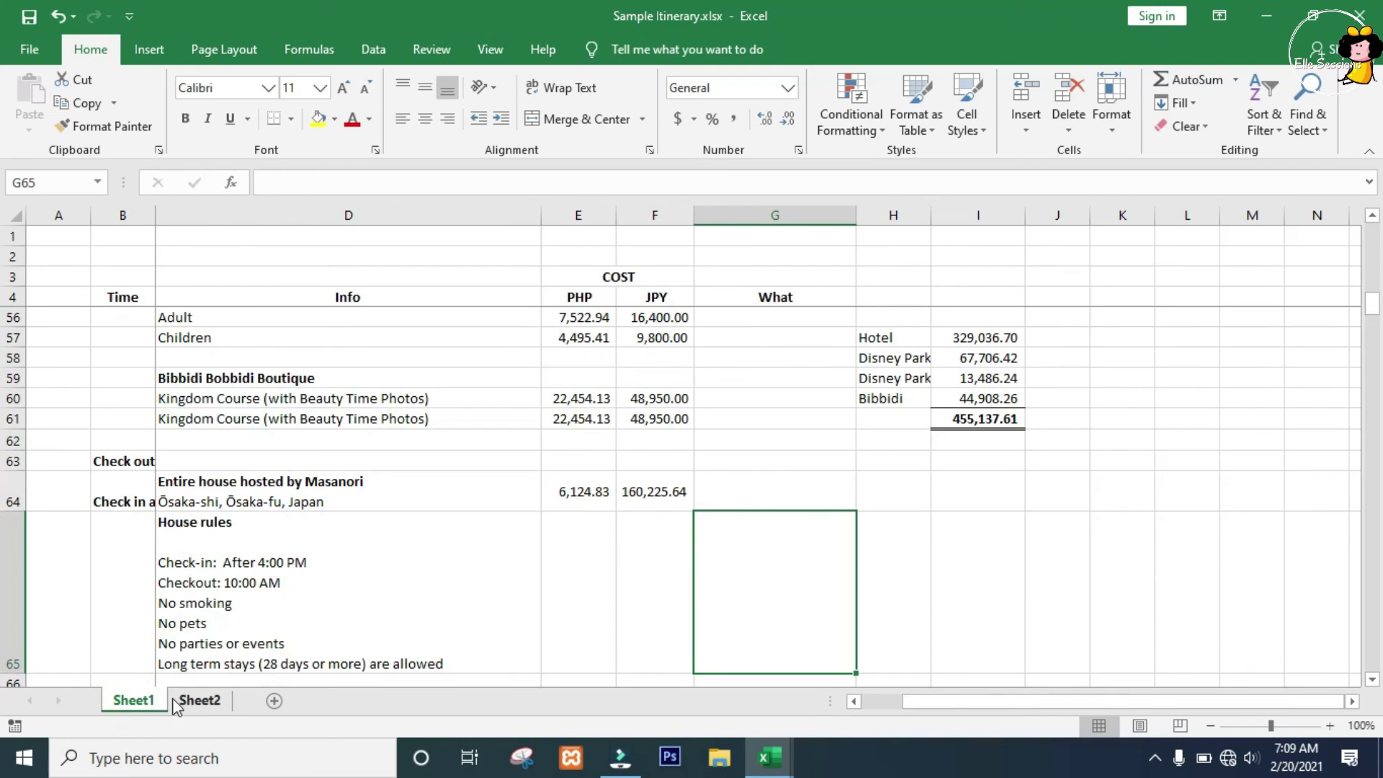
click(176, 700)
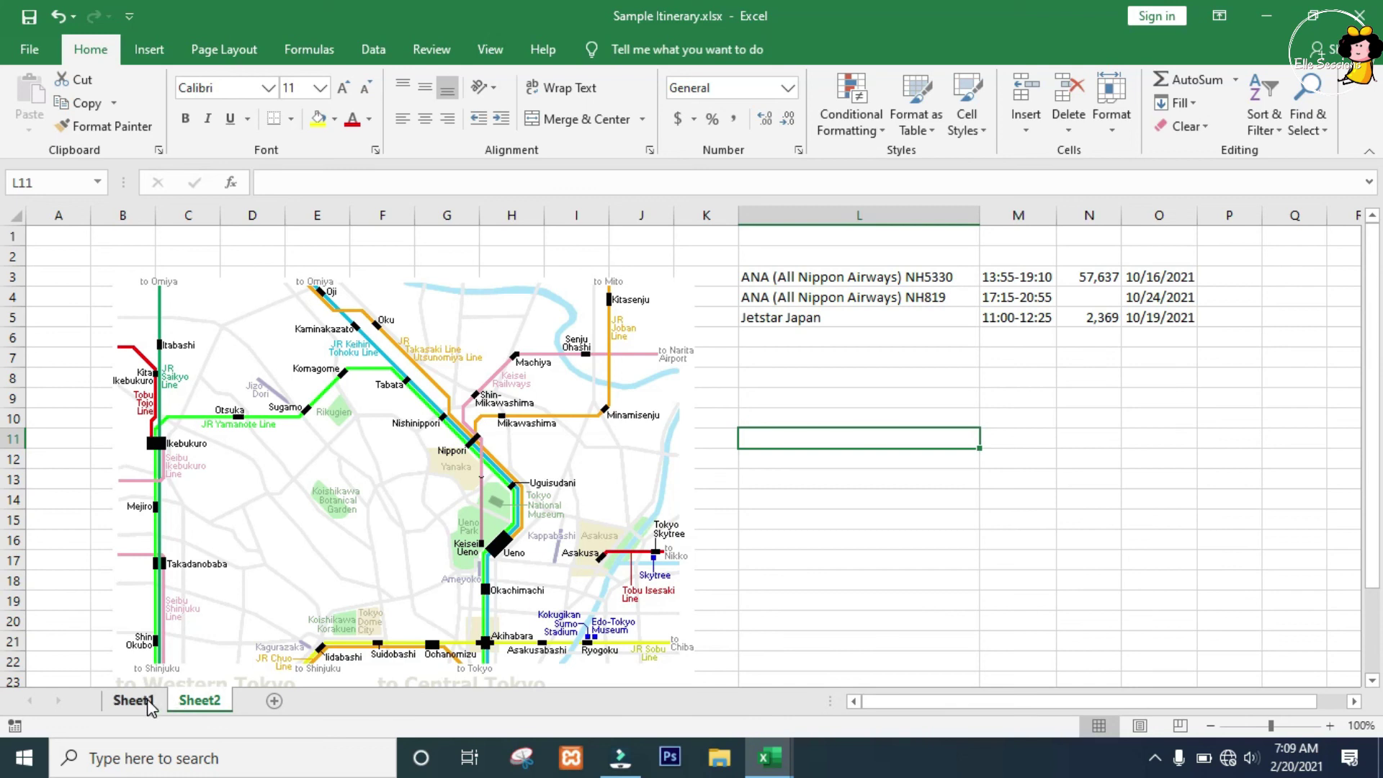
- Rename the Sheet1 tab to 'Itinerary' from its right-click menu
click(147, 699)
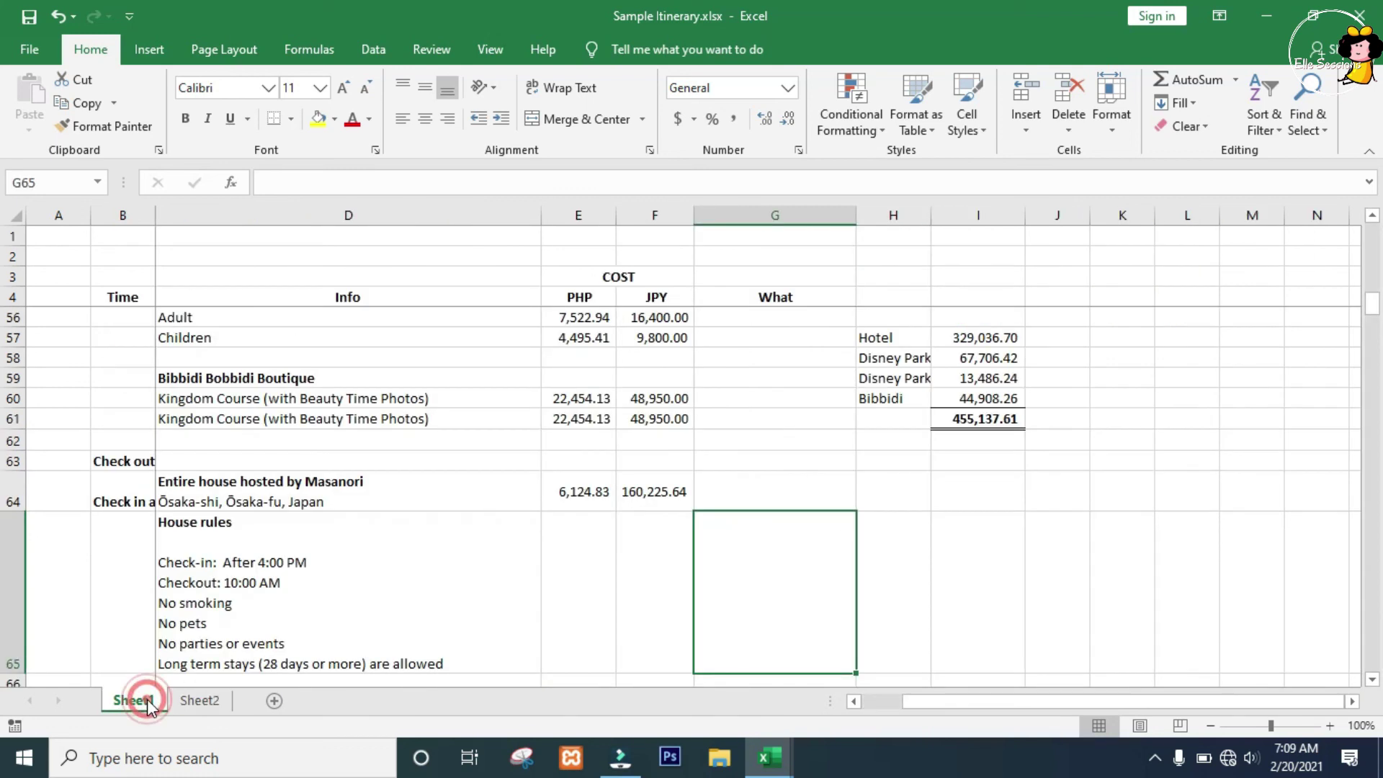
right_click(146, 699)
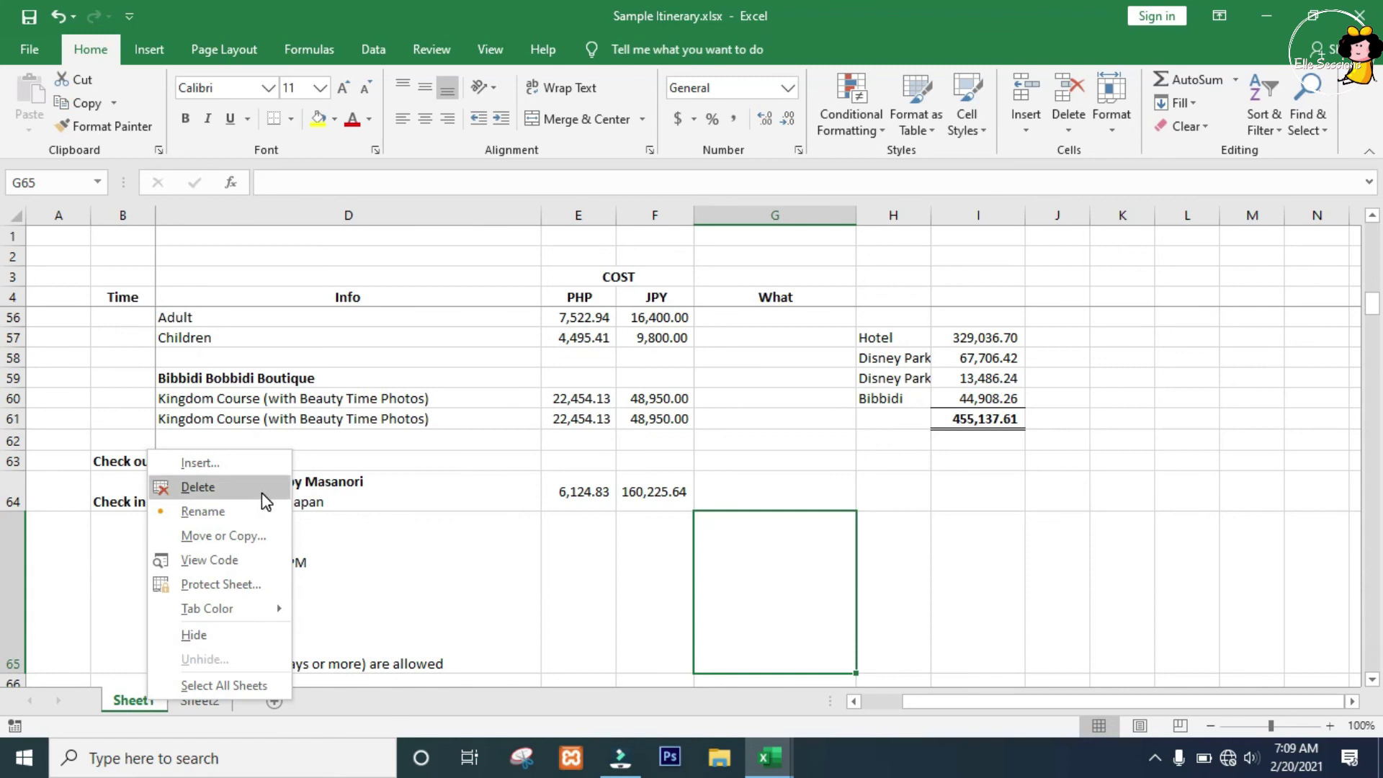
click(237, 520)
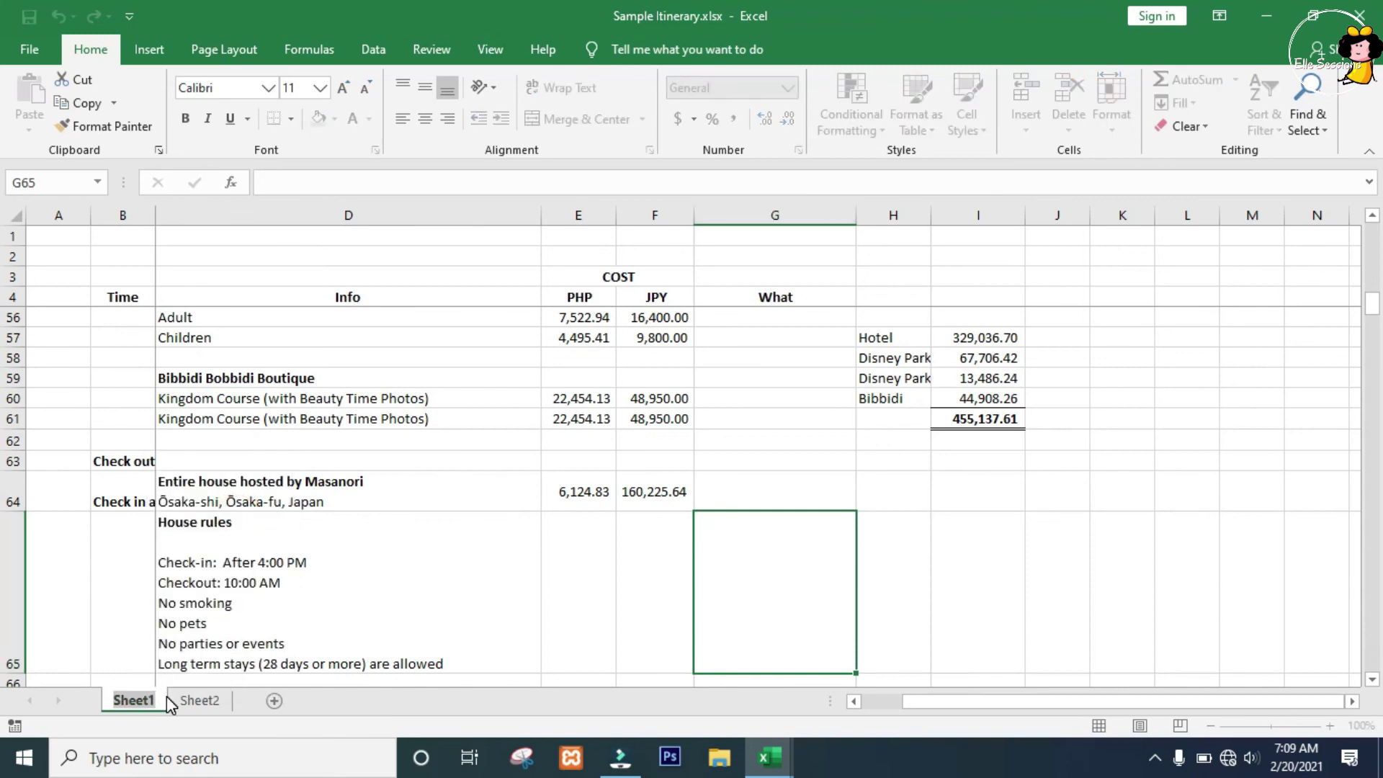
text(Inte)
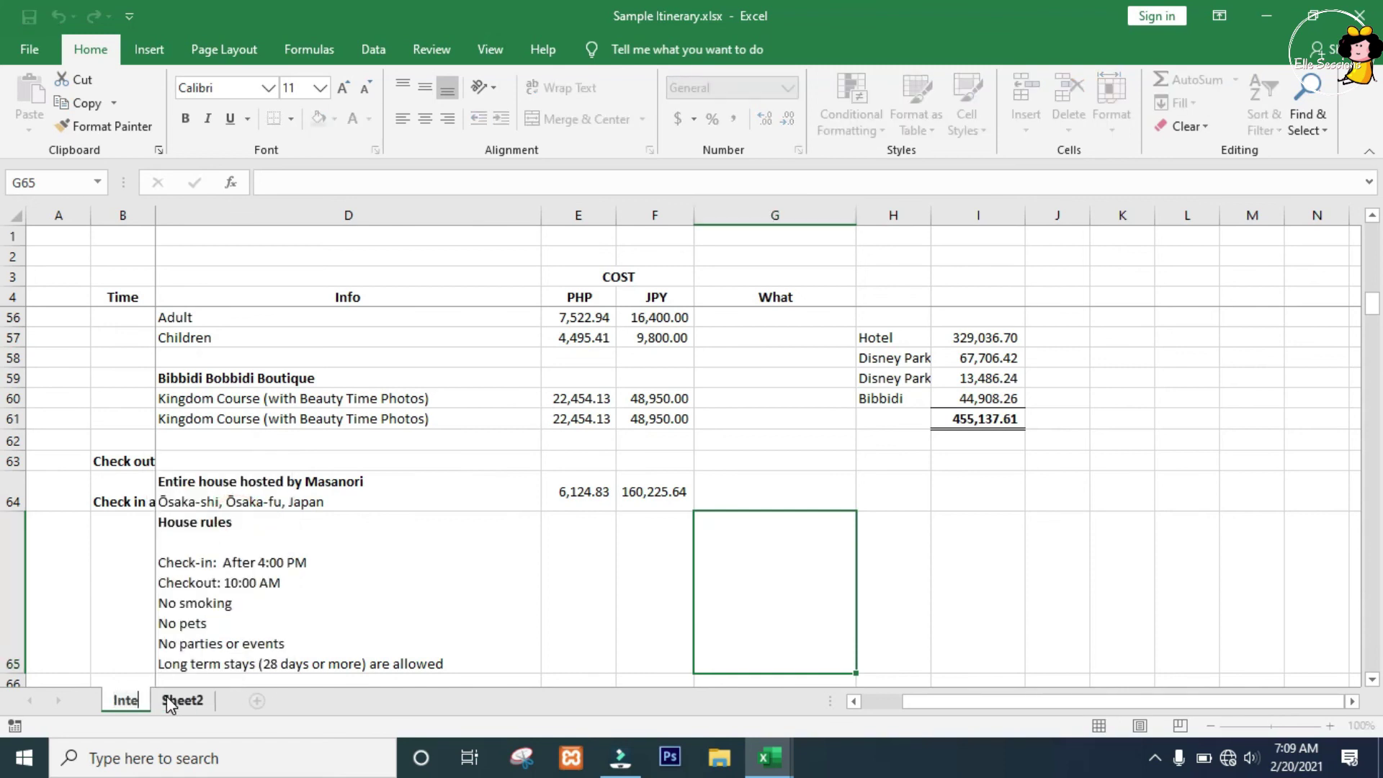
key(BackSpace)
key(BackSpace)
key(BackSpace)
text(tinena)
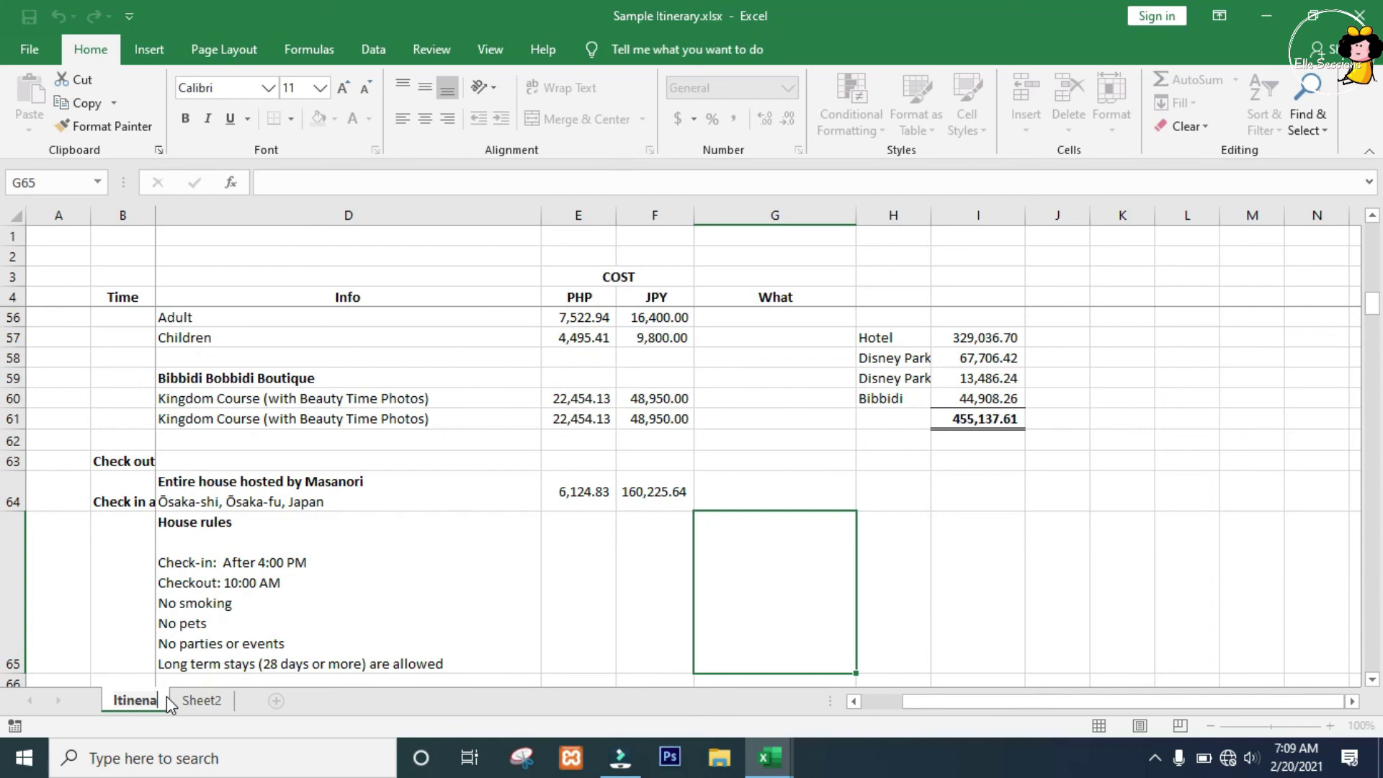
key(BackSpace)
key(BackSpace)
text(rary)
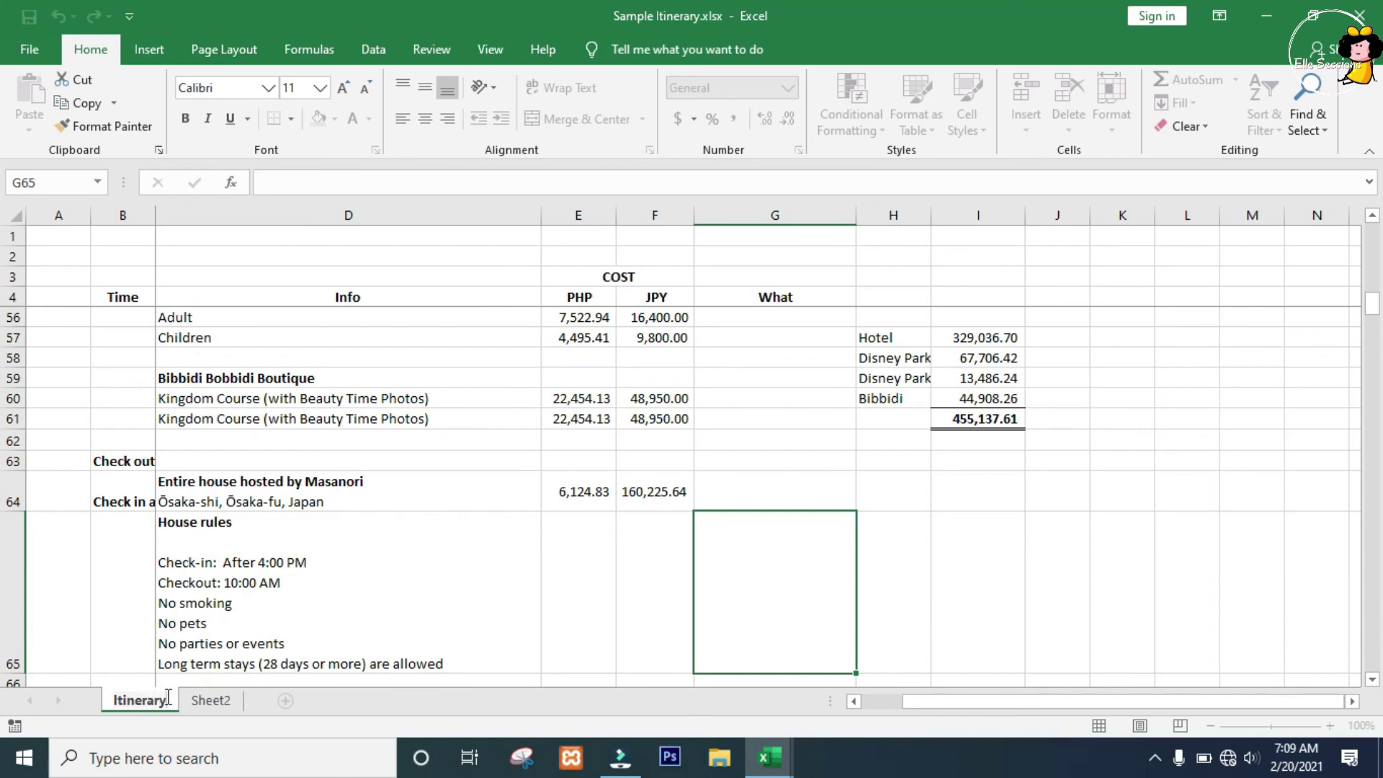
key(Return)
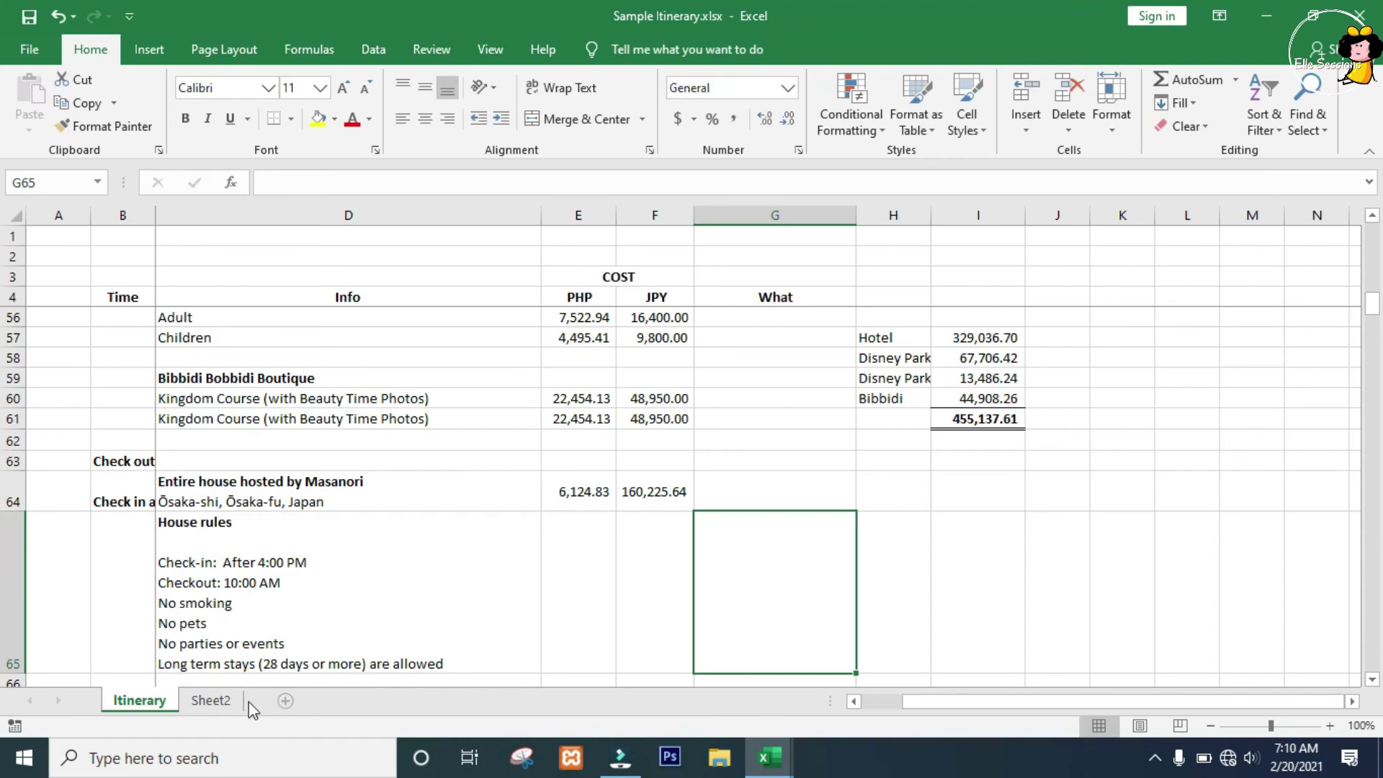
- From Sheet2, add two new blank worksheets, Sheet1 and Sheet3
click(210, 700)
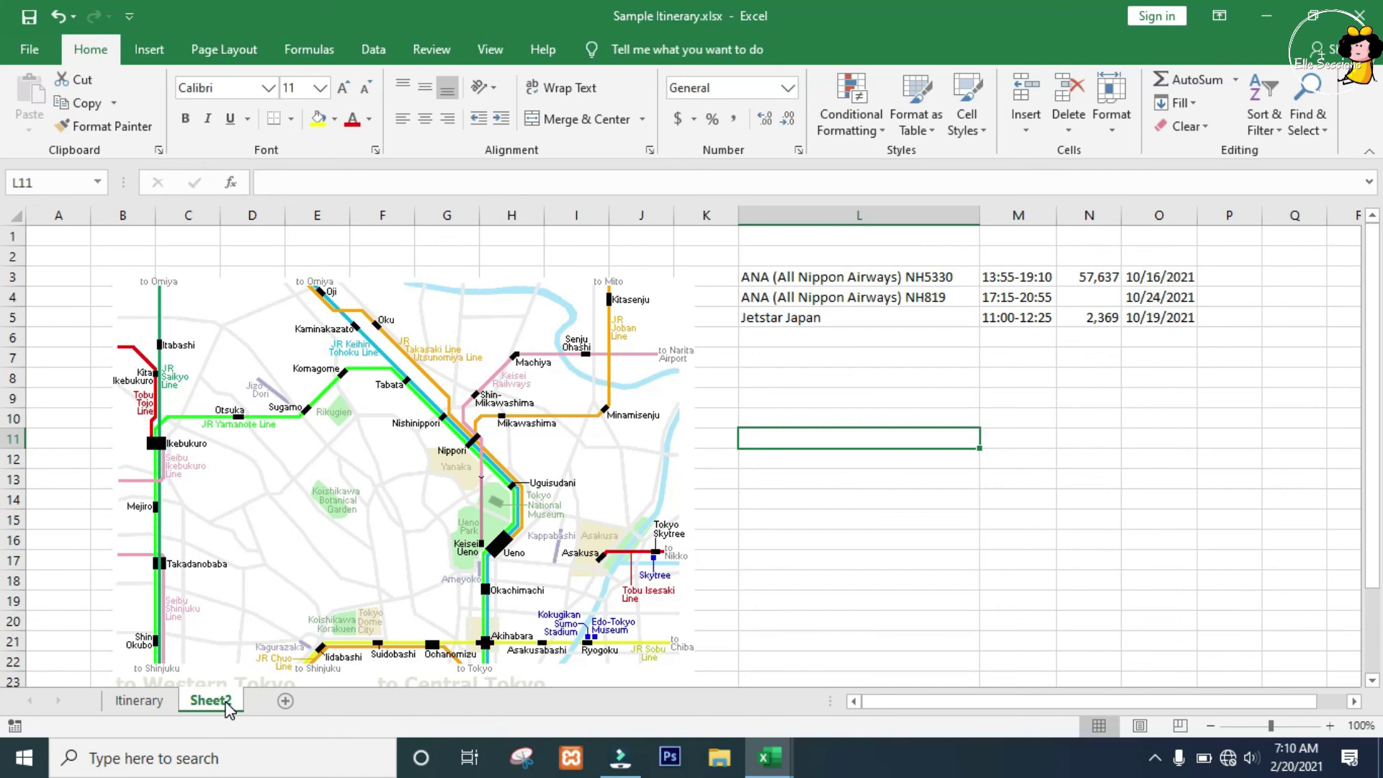
click(285, 701)
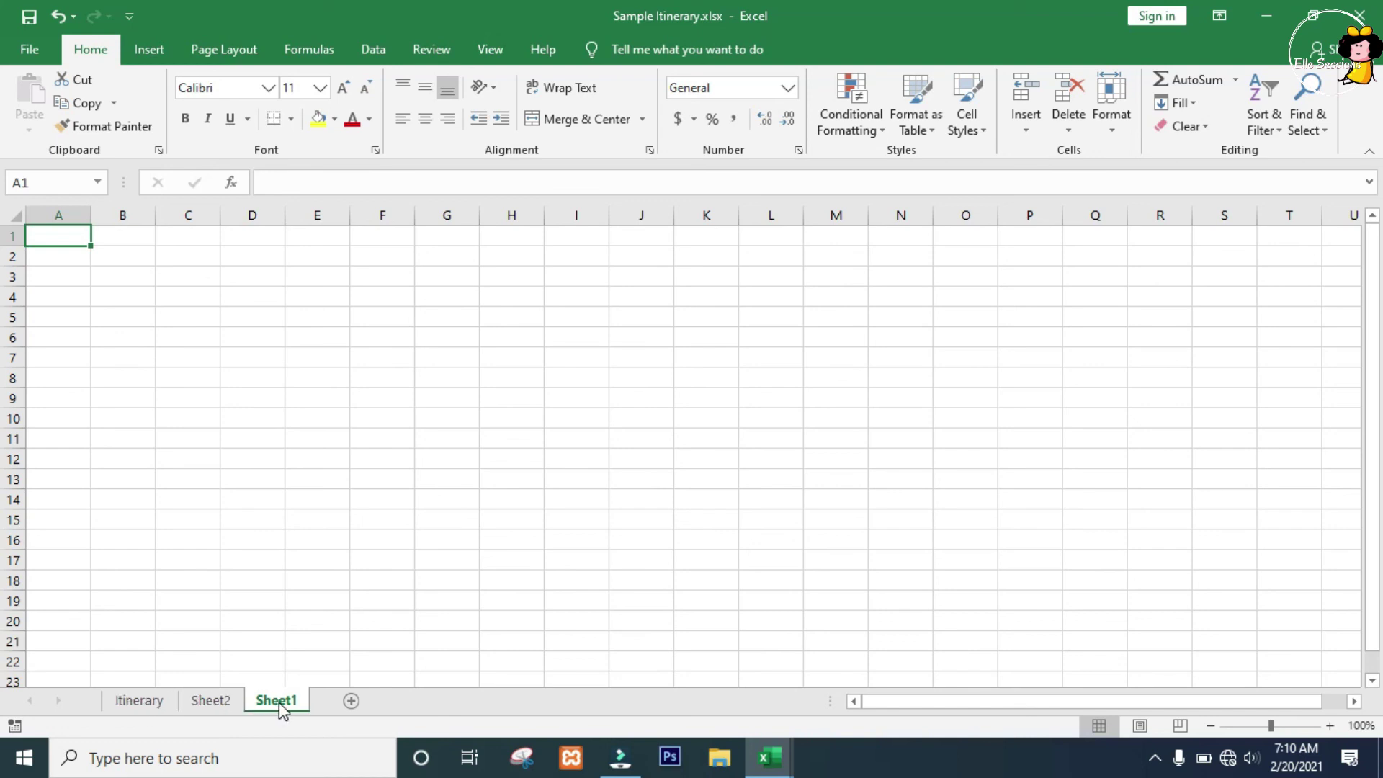
click(352, 702)
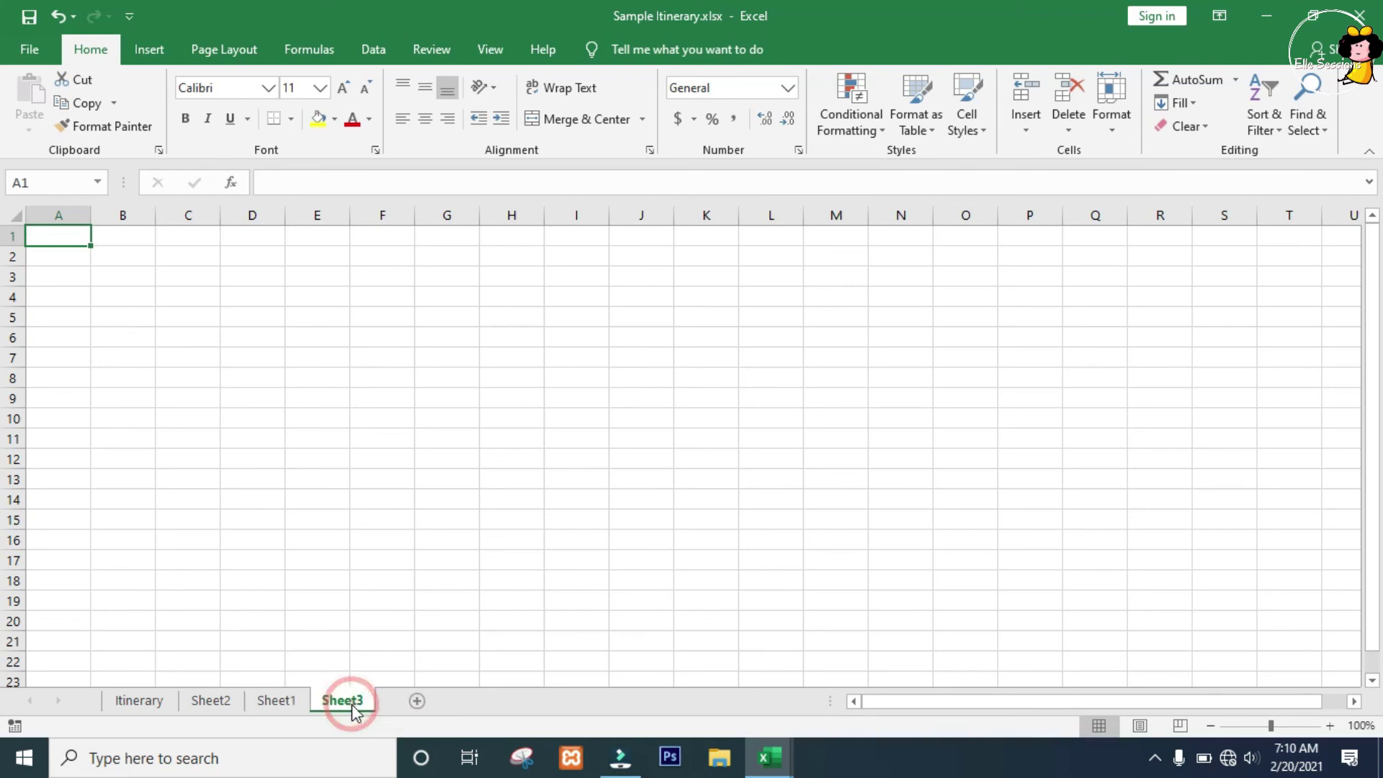